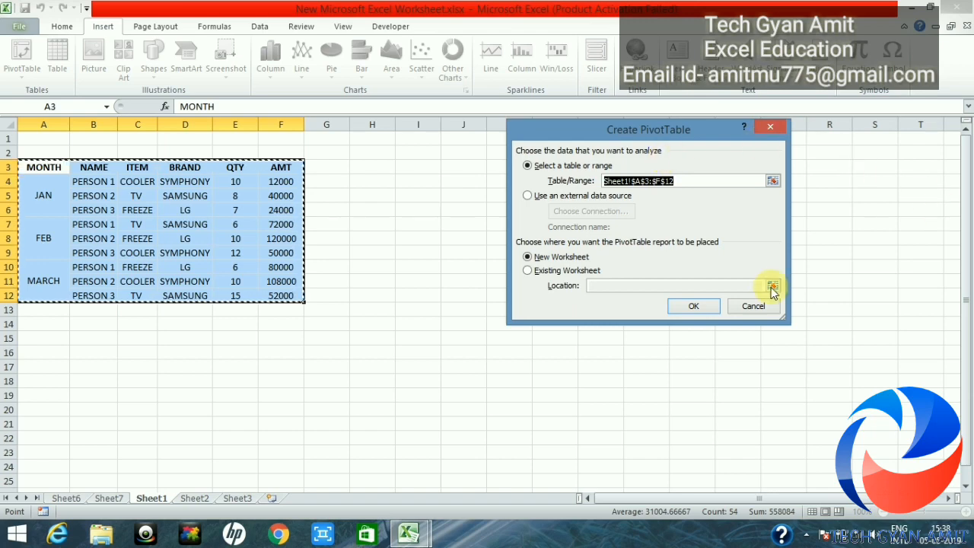
# Create a PivotTable from Sheet1!$A$3:$F$12 on a new worksheet and place the NAME field as report filter.
pyautogui.click(693, 306)
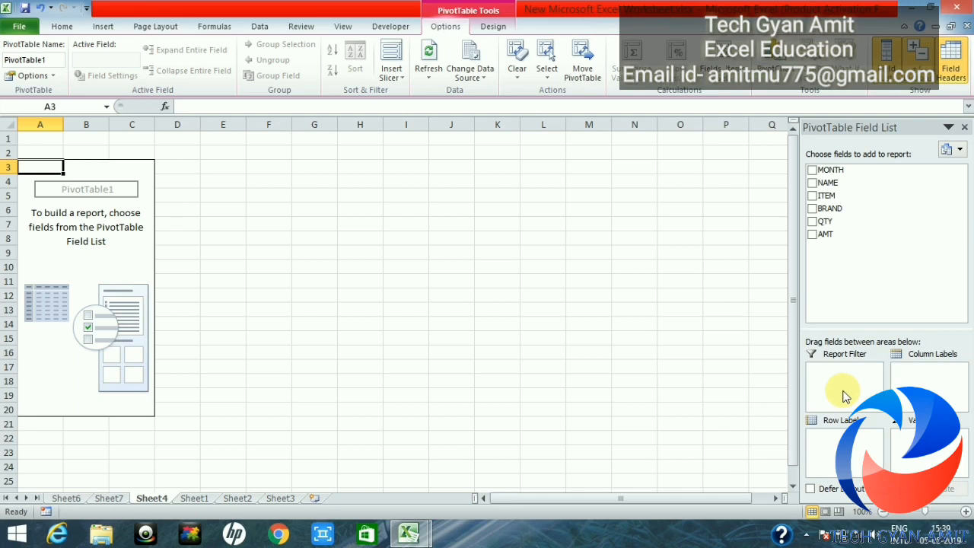
pyautogui.click(812, 183)
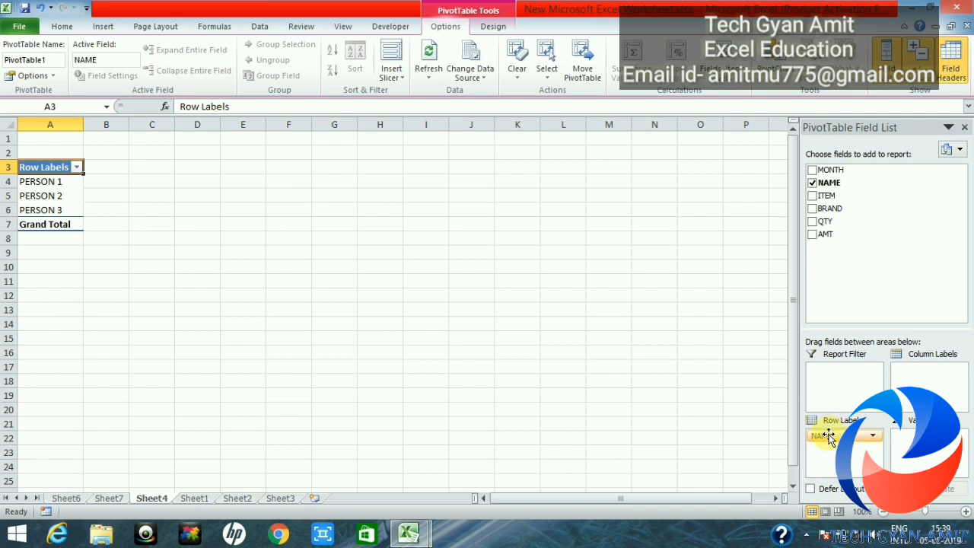
pyautogui.moveTo(829, 438); pyautogui.dragTo(830, 378)
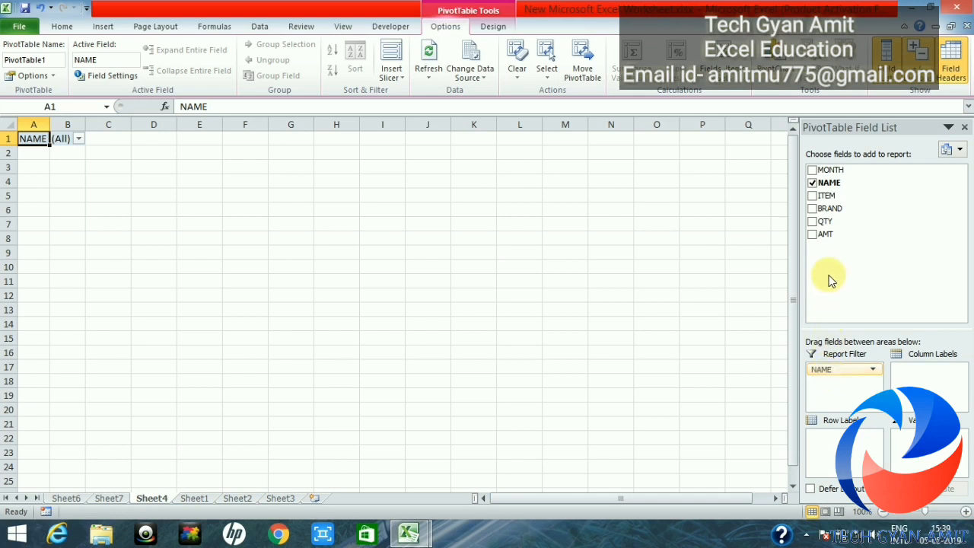
# Add ITEM as row labels and AMT as values in the PivotTable, keeping Sum as the summary calculation.
pyautogui.click(812, 196)
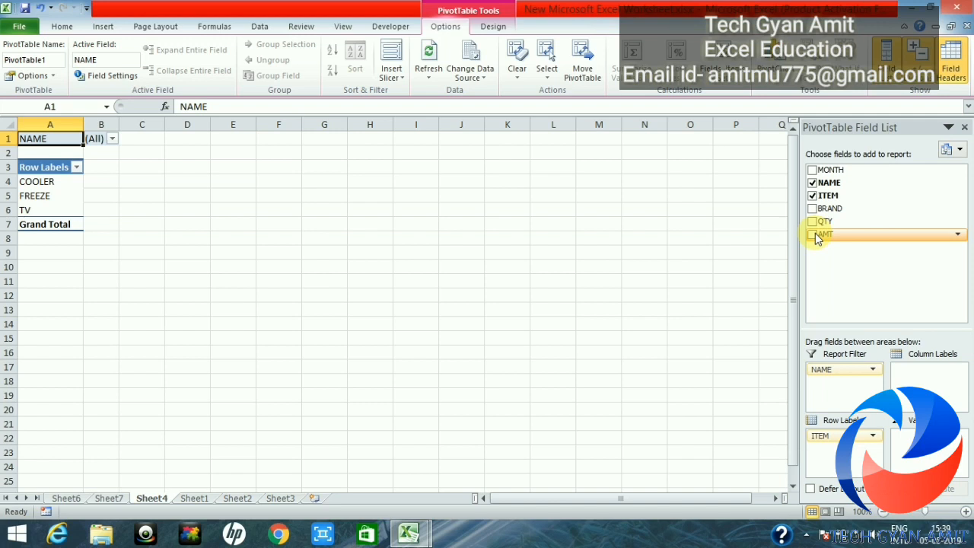
pyautogui.click(812, 234)
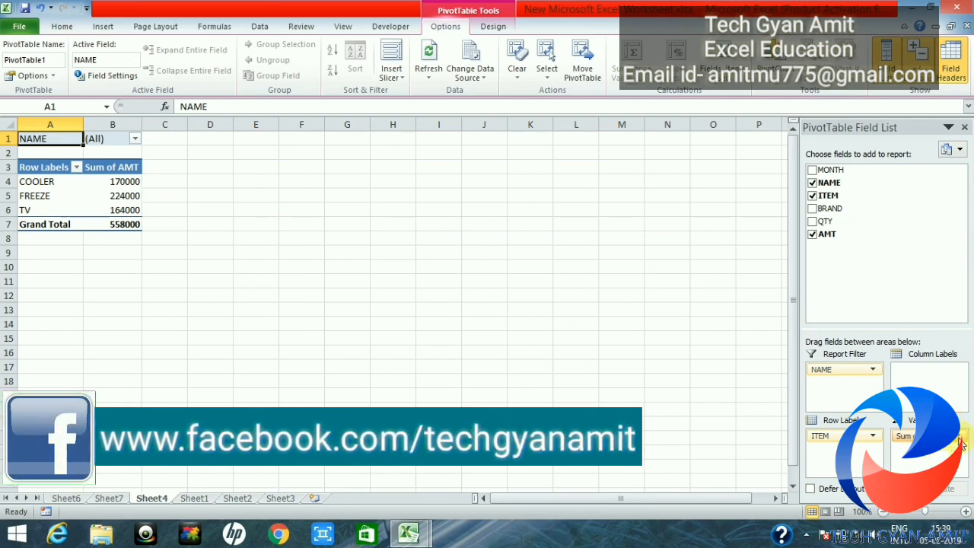
pyautogui.click(959, 437)
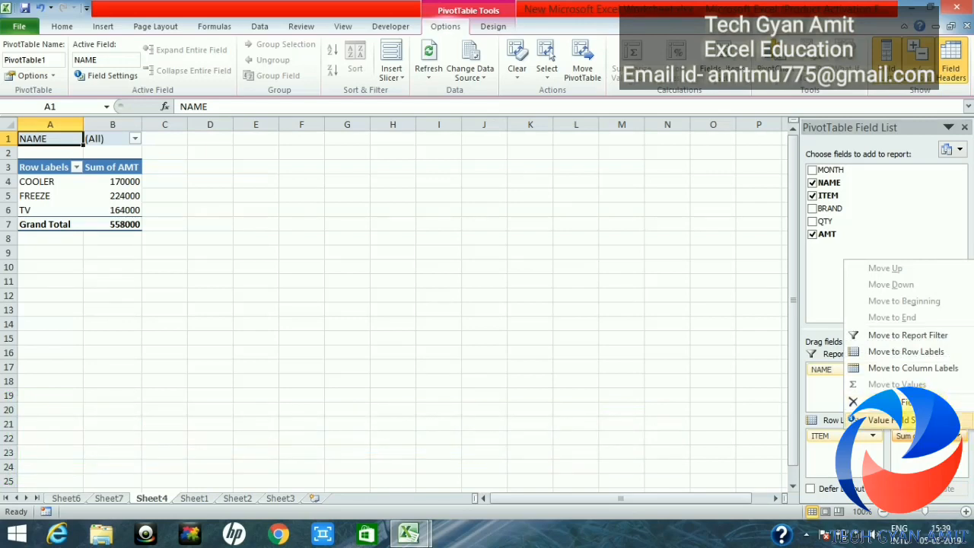
pyautogui.click(902, 420)
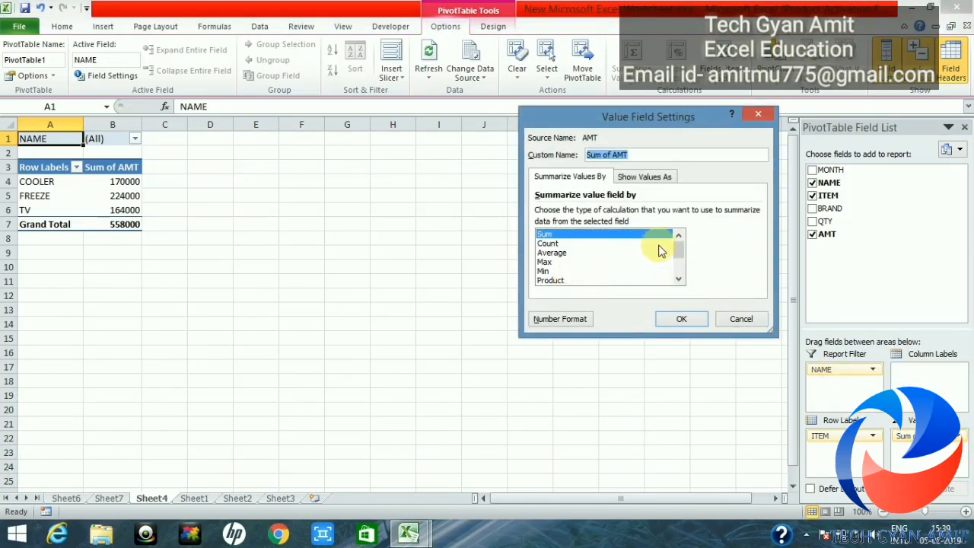
pyautogui.click(676, 321)
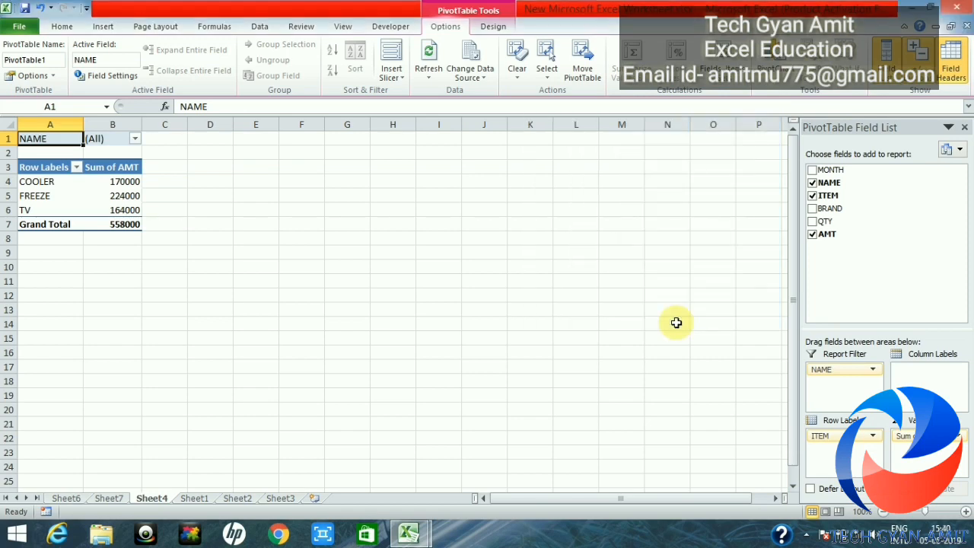
# Show the Sum of AMT values as % of Grand Total.
pyautogui.click(112, 181)
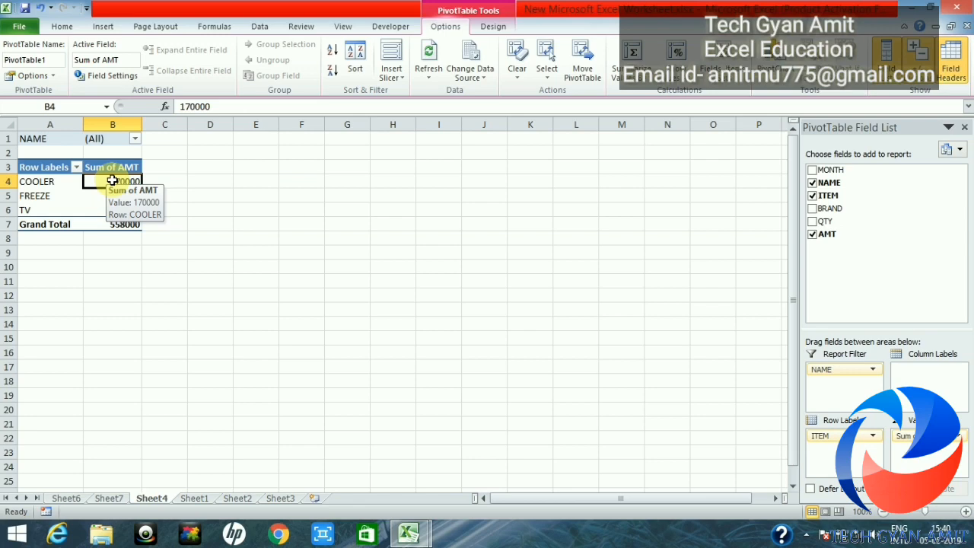
pyautogui.rightClick(112, 181)
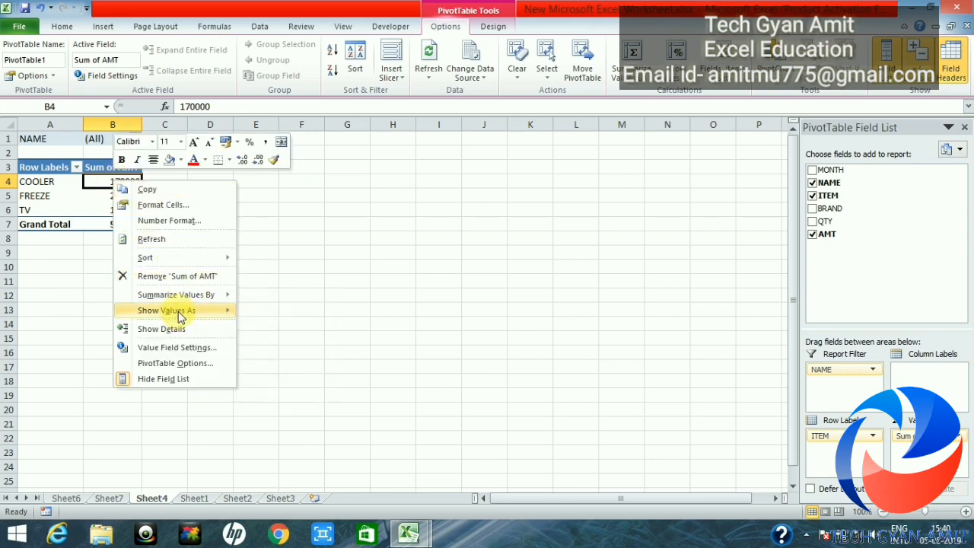
pyautogui.moveTo(194, 309)
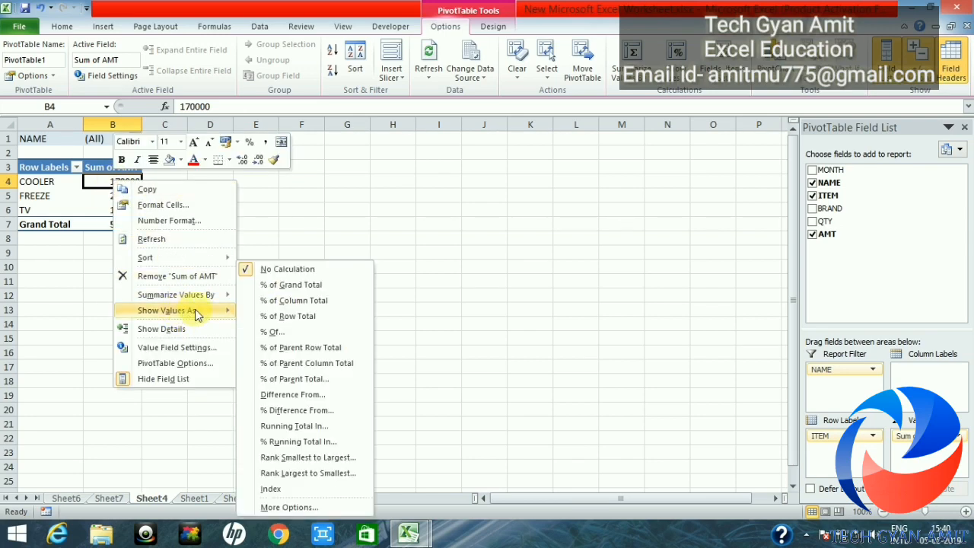
pyautogui.click(291, 286)
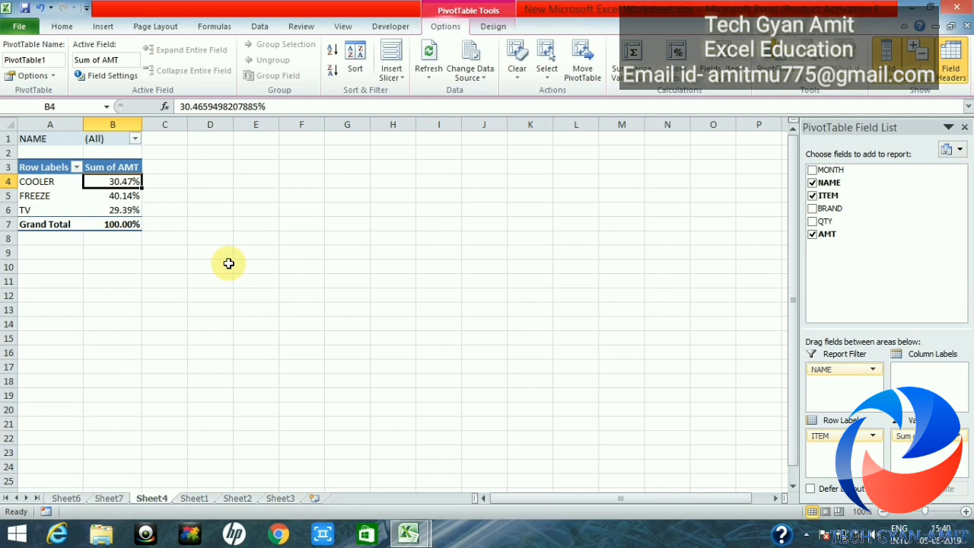
# Insert a blank doughnut chart on the PivotTable sheet with empty cell E8 selected.
pyautogui.click(246, 236)
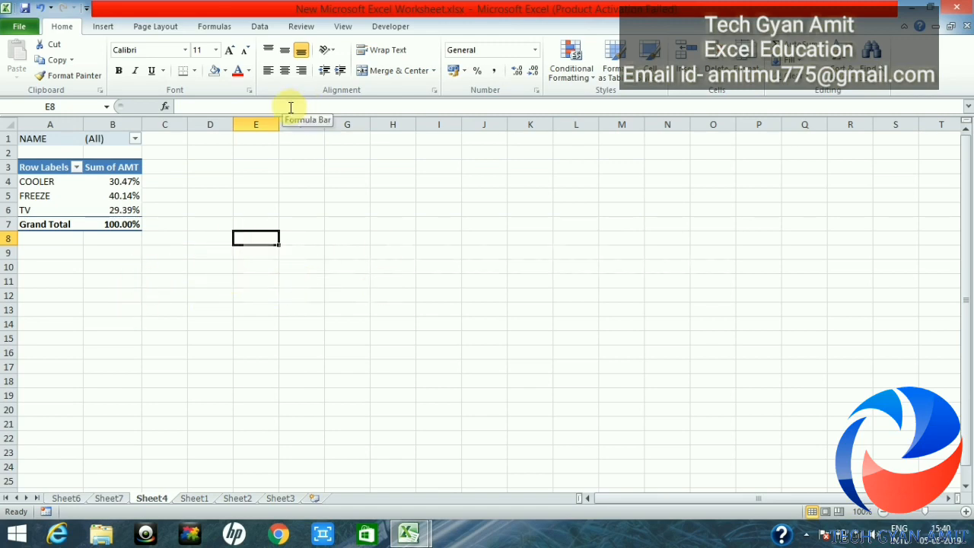
pyautogui.click(103, 29)
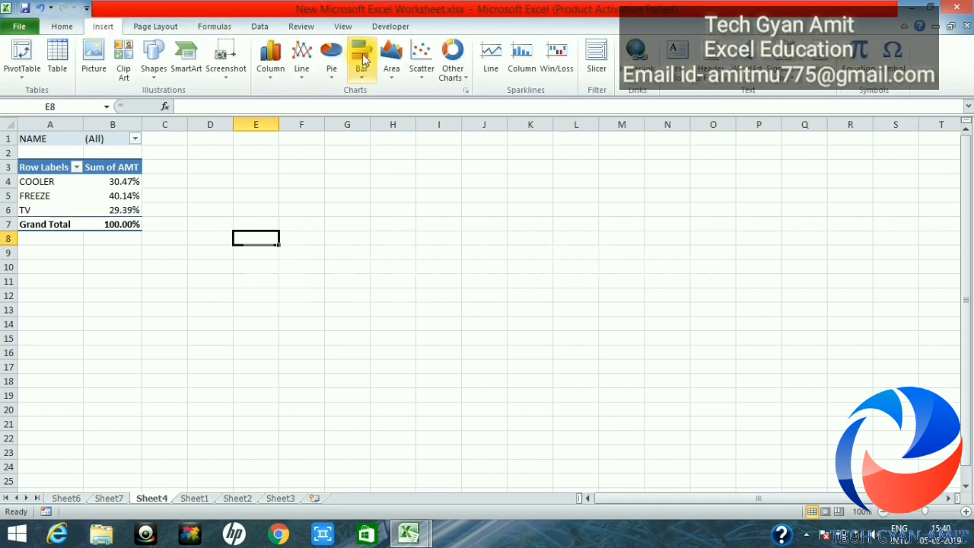
pyautogui.click(457, 82)
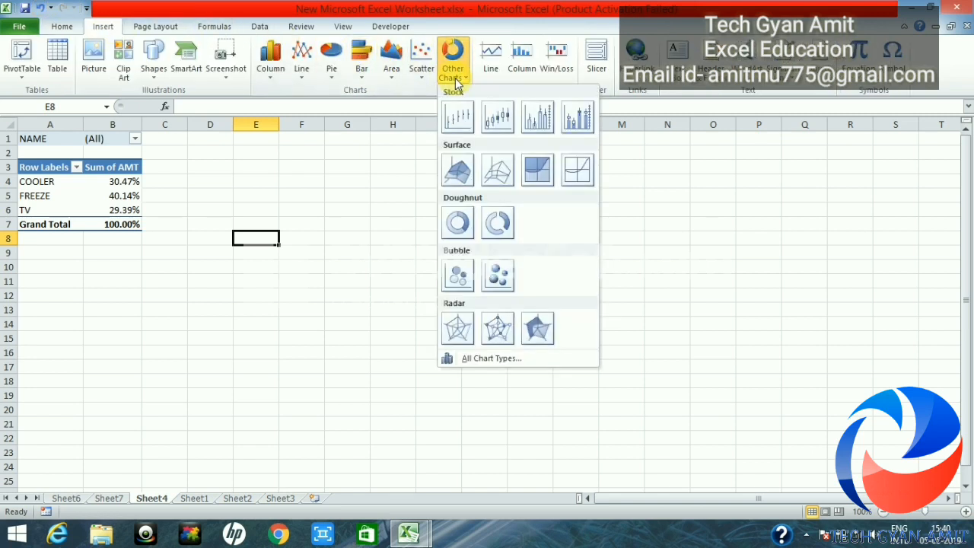
pyautogui.click(457, 221)
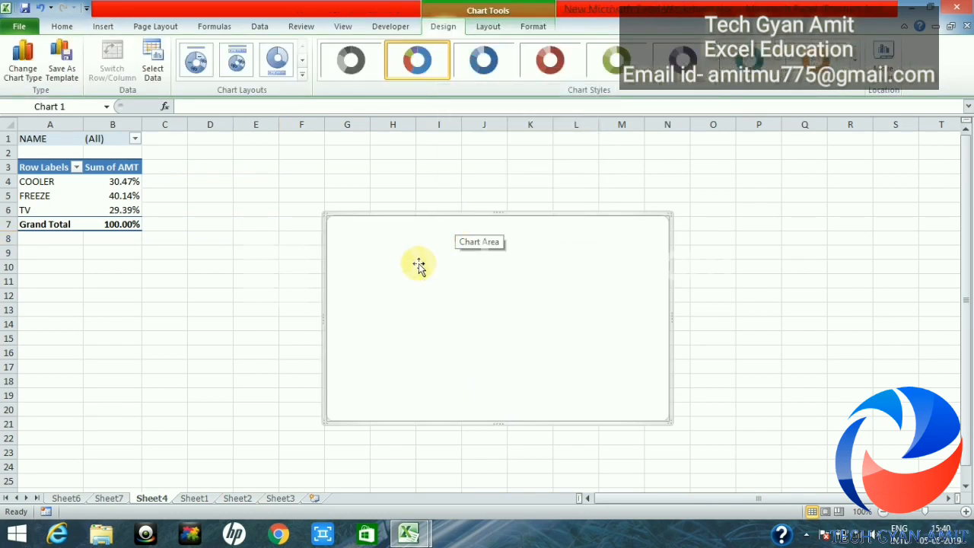
# Add a data series to the blank doughnut chart using a long comma-separated list of 1s as its values.
pyautogui.rightClick(462, 280)
pyautogui.click(446, 318)
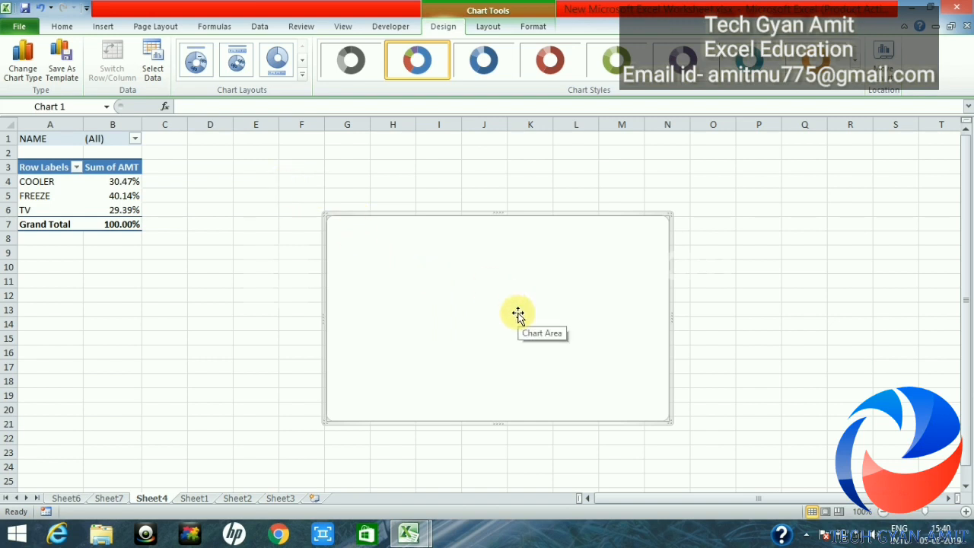
pyautogui.rightClick(595, 232)
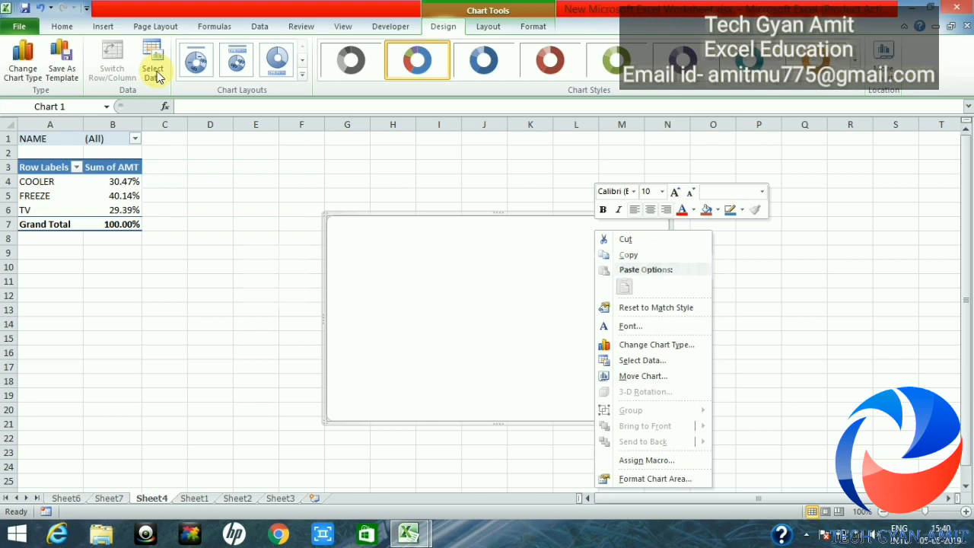
pyautogui.click(642, 362)
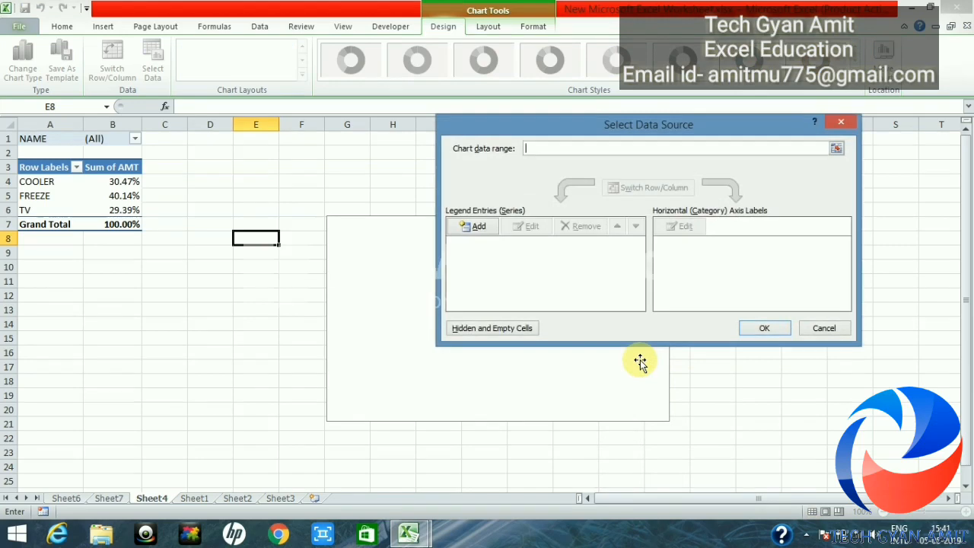
pyautogui.click(482, 228)
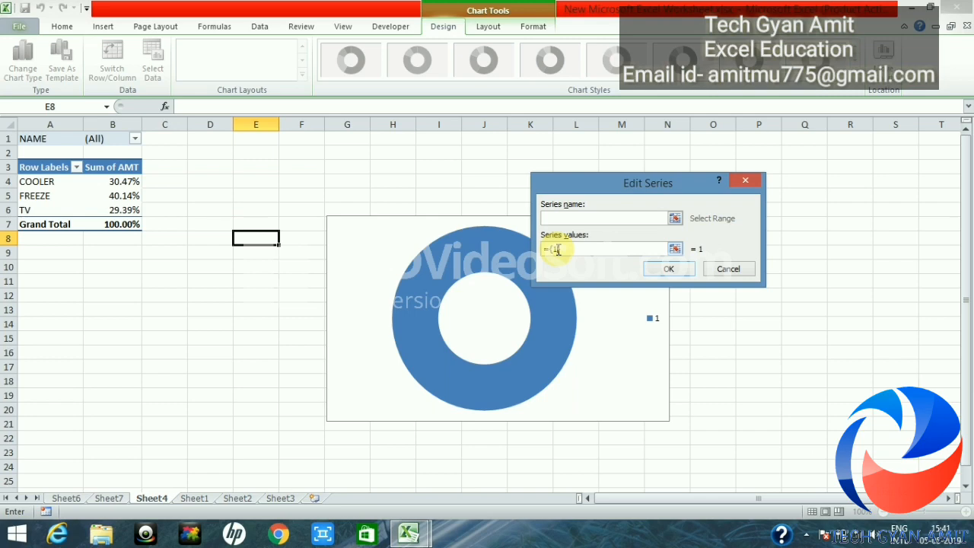
pyautogui.write(',1,1,1,1,1,1,')
pyautogui.write(',1,1,1,1,1,1,1,1,1')
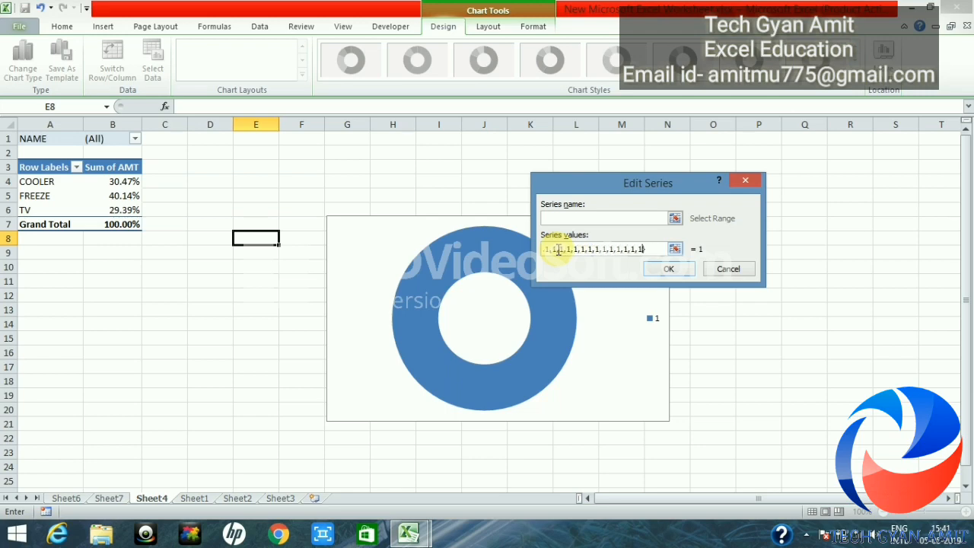
pyautogui.press('BackSpace')
pyautogui.press('BackSpace')
pyautogui.press('BackSpace')
pyautogui.press('BackSpace')
pyautogui.press('BackSpace')
pyautogui.press('BackSpace')
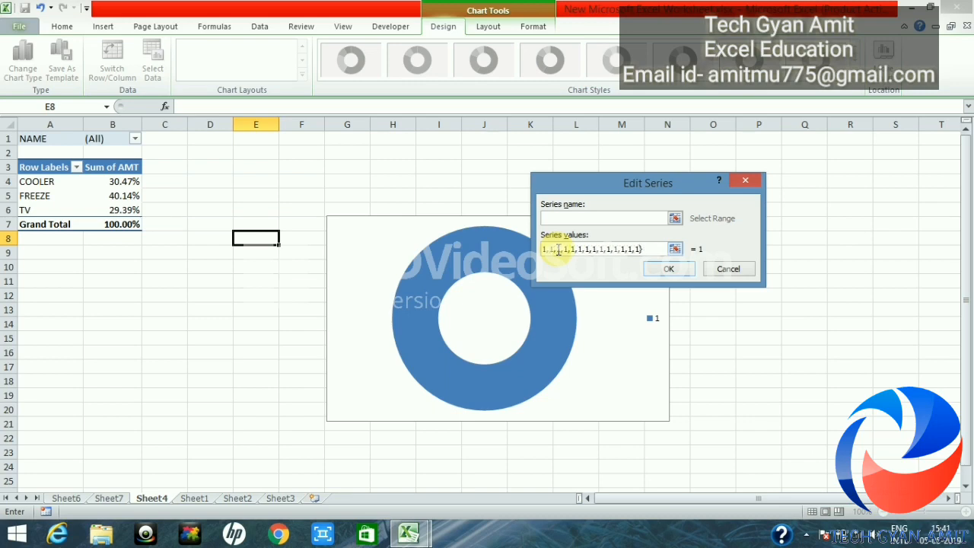
pyautogui.click(668, 271)
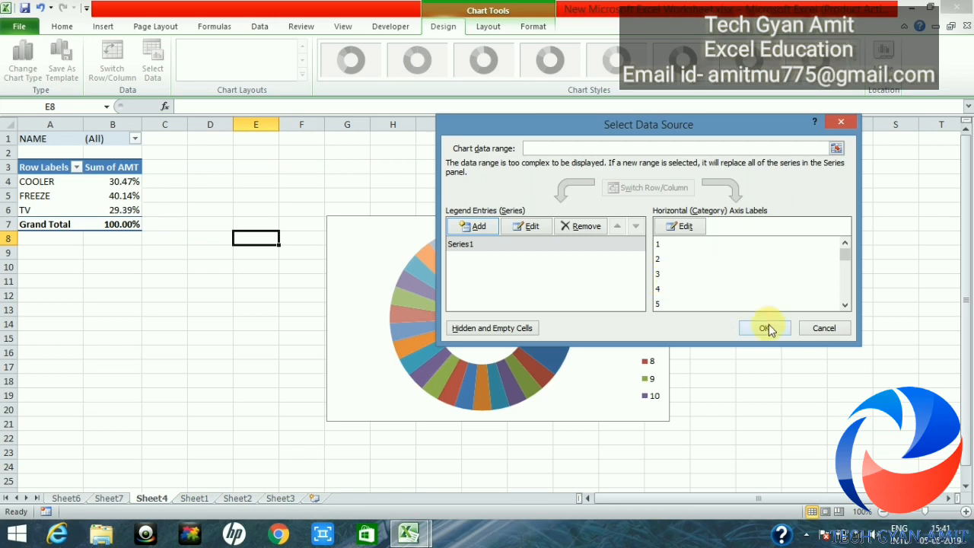
pyautogui.click(765, 328)
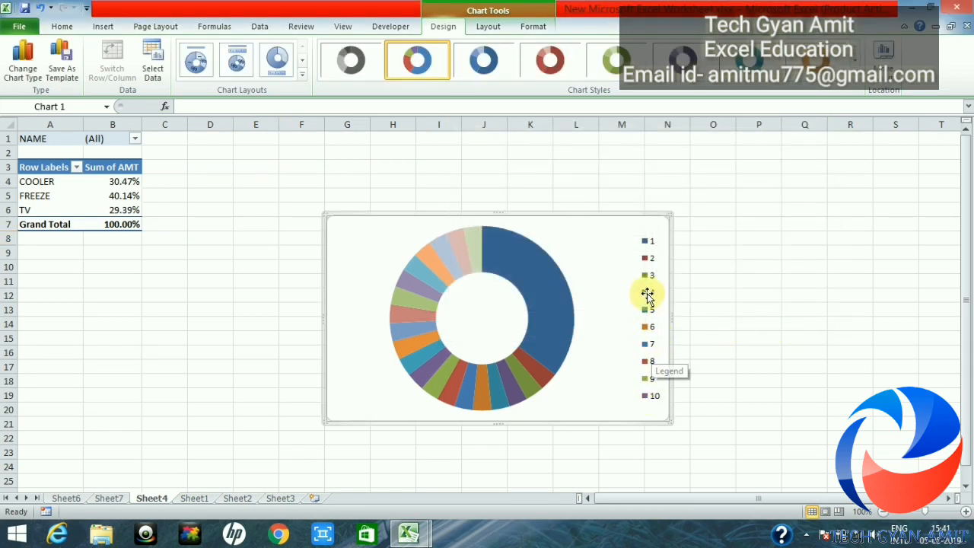
# Open the doughnut chart's series for editing and insert a comma to split the leading 11 in its values.
pyautogui.click(534, 366)
pyautogui.rightClick(535, 369)
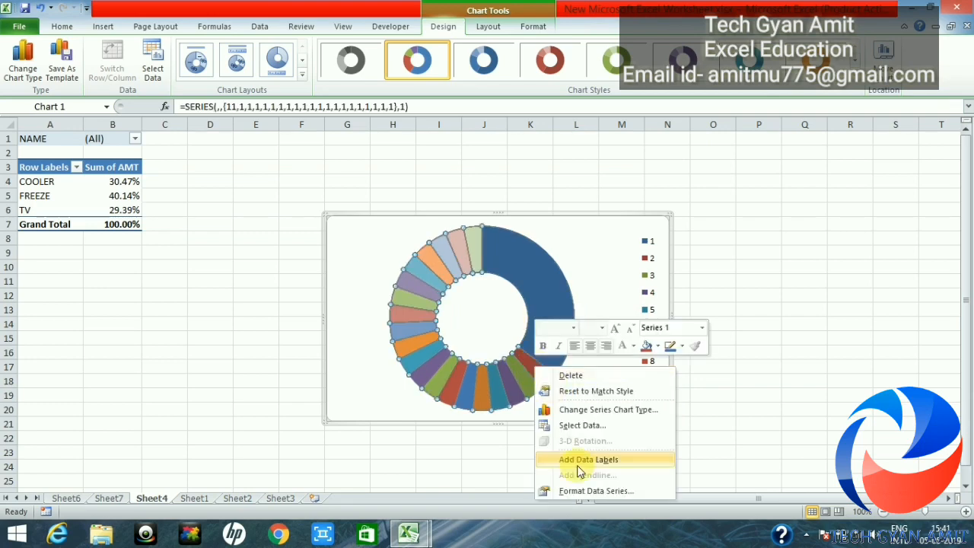
pyautogui.click(579, 426)
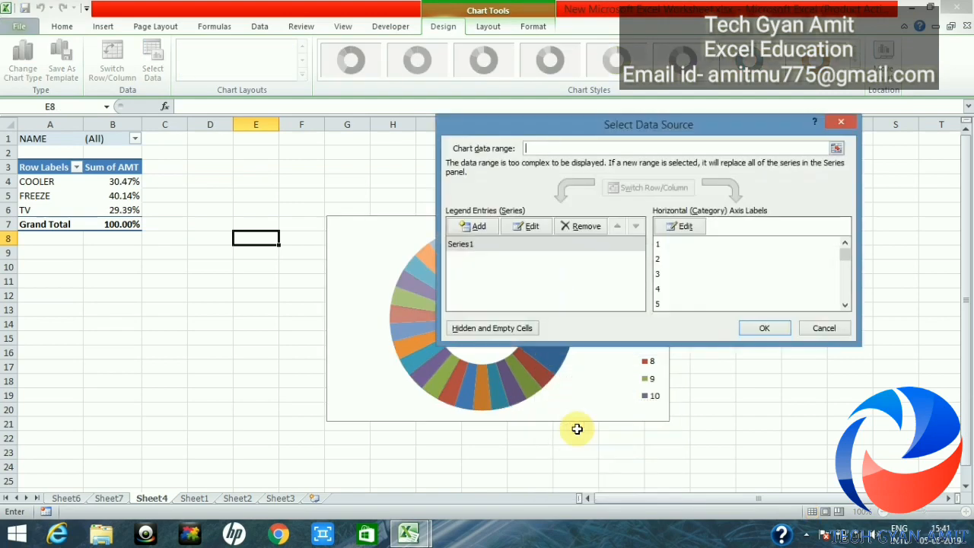
pyautogui.click(533, 227)
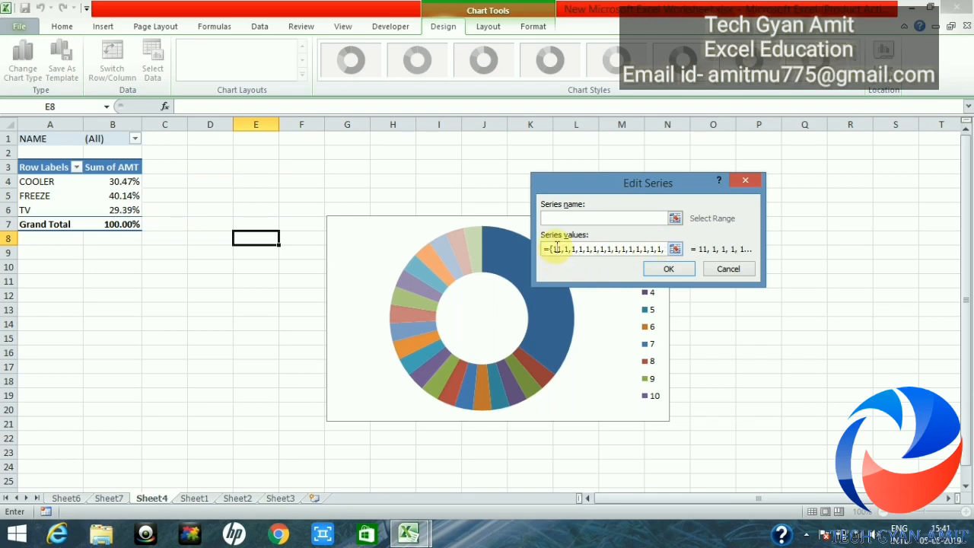
pyautogui.write(',')
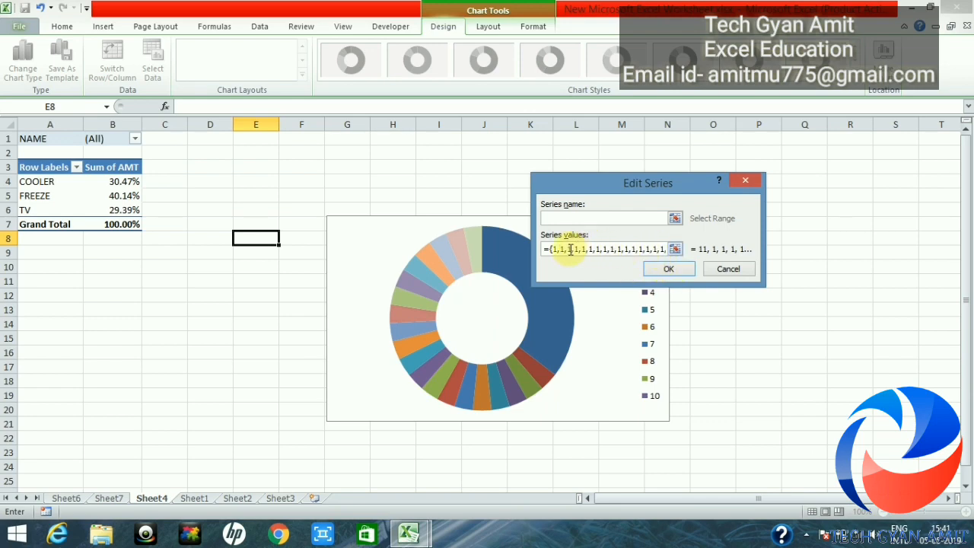
pyautogui.press('Right')
pyautogui.press('Right')
pyautogui.press('Right')
pyautogui.press('Right')
pyautogui.press('Right')
pyautogui.press('Right')
pyautogui.press('Right')
pyautogui.press('Right')
pyautogui.press('Right')
pyautogui.press('Right')
pyautogui.press('Right')
pyautogui.press('Right')
pyautogui.press('Right')
pyautogui.press('Right')
pyautogui.press('Right')
pyautogui.press('Right')
pyautogui.press('Right')
pyautogui.press('Right')
pyautogui.press('Right')
pyautogui.press('Right')
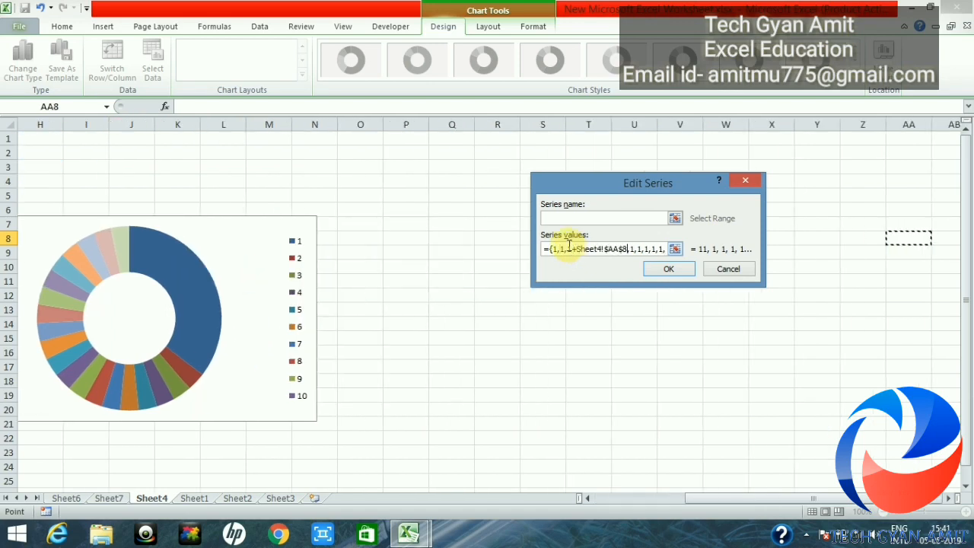
# Clear the doughnut series values and replace them with a comma-separated list of repeated 1s for equal segments.
pyautogui.click(663, 250)
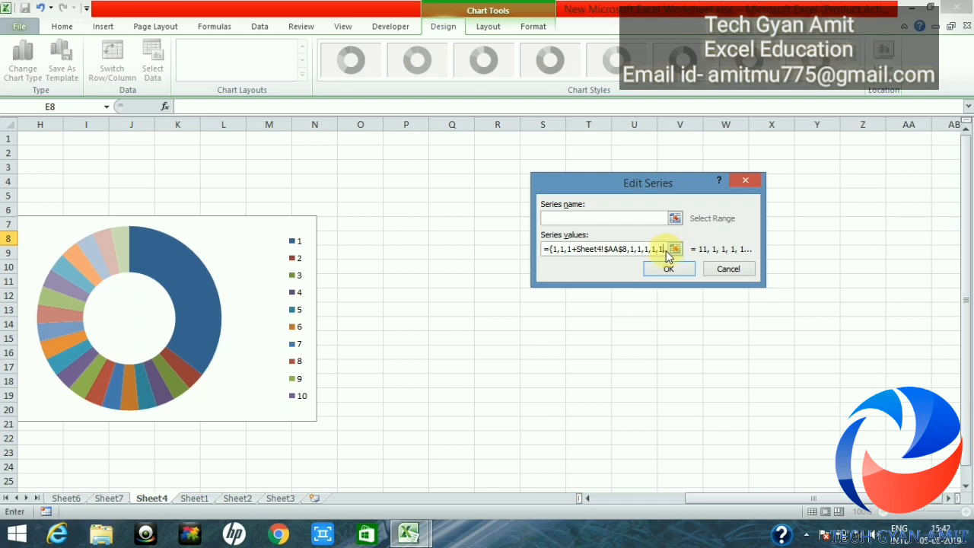
pyautogui.press('BackSpace')
pyautogui.press('BackSpace')
pyautogui.press('BackSpace')
pyautogui.press('BackSpace')
pyautogui.press('BackSpace')
pyautogui.press('BackSpace')
pyautogui.press('BackSpace')
pyautogui.press('BackSpace')
pyautogui.press('BackSpace')
pyautogui.press('BackSpace')
pyautogui.press('BackSpace')
pyautogui.press('BackSpace')
pyautogui.press('BackSpace')
pyautogui.press('BackSpace')
pyautogui.press('BackSpace')
pyautogui.press('BackSpace')
pyautogui.press('BackSpace')
pyautogui.press('BackSpace')
pyautogui.press('BackSpace')
pyautogui.press('BackSpace')
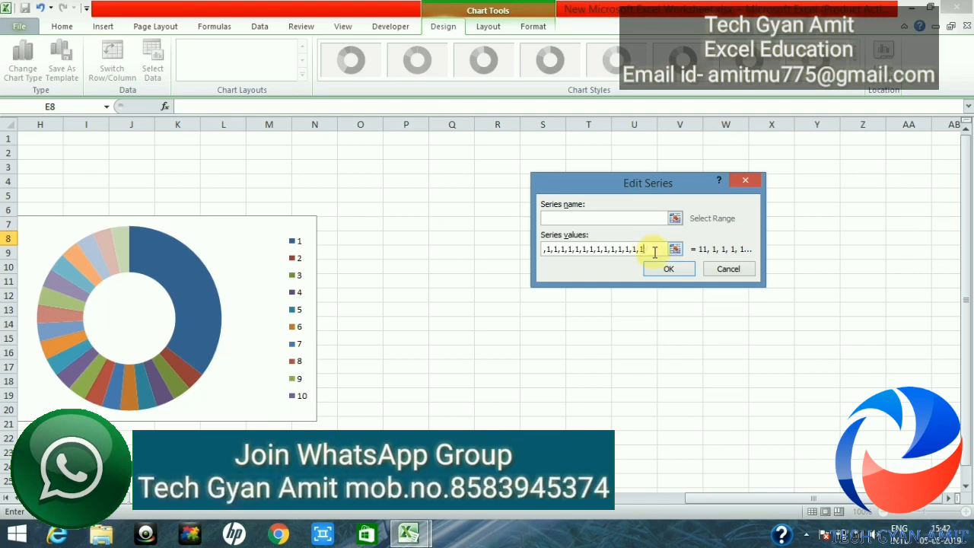
pyautogui.press('BackSpace')
pyautogui.press('BackSpace')
pyautogui.press('BackSpace')
pyautogui.press('BackSpace')
pyautogui.press('BackSpace')
pyautogui.press('BackSpace')
pyautogui.press('BackSpace')
pyautogui.press('BackSpace')
pyautogui.press('BackSpace')
pyautogui.press('BackSpace')
pyautogui.press('BackSpace')
pyautogui.press('BackSpace')
pyautogui.press('BackSpace')
pyautogui.press('BackSpace')
pyautogui.press('BackSpace')
pyautogui.press('BackSpace')
pyautogui.press('BackSpace')
pyautogui.press('BackSpace')
pyautogui.press('BackSpace')
pyautogui.press('BackSpace')
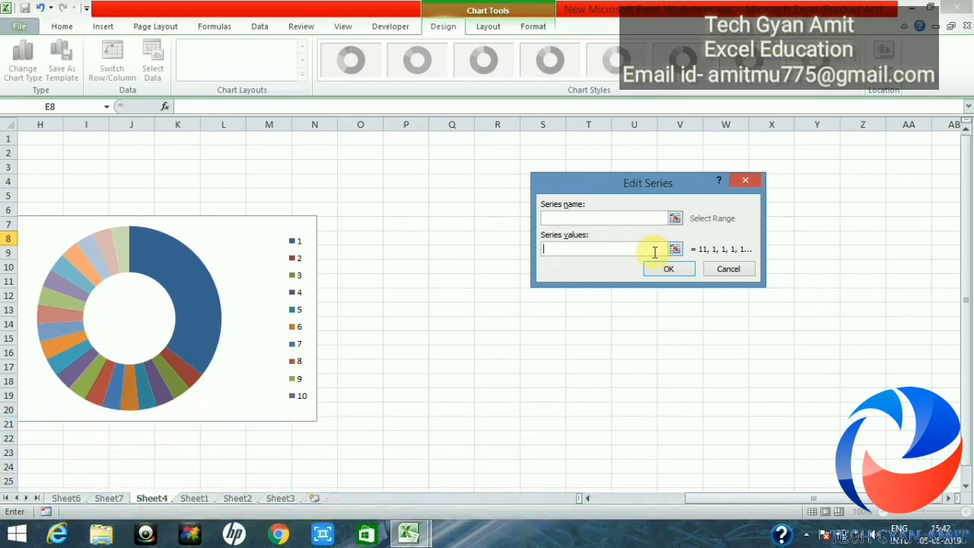
pyautogui.write('1,1,1,1,1,1,1,1,1,1,1,1,1,1,1,1,1,1,1')
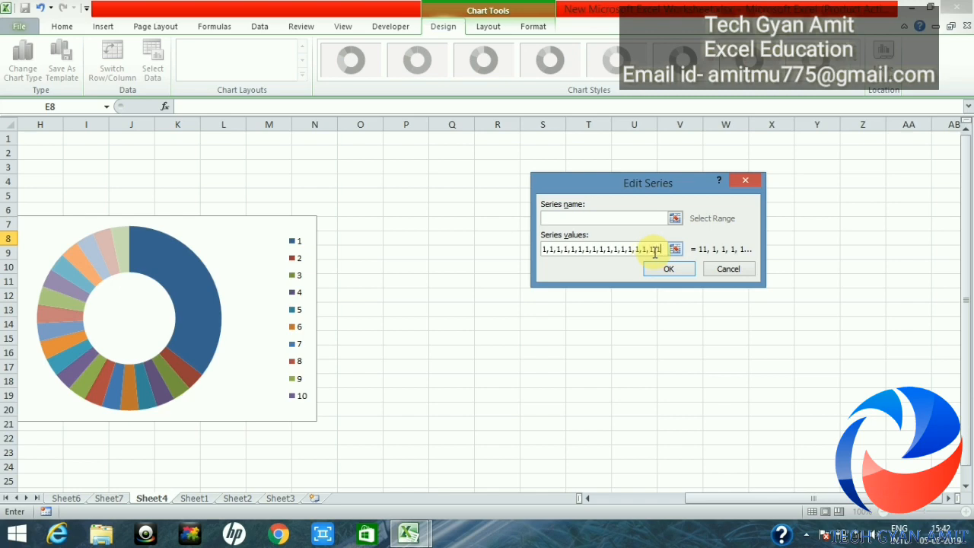
pyautogui.press('BackSpace')
pyautogui.press('BackSpace')
pyautogui.press('BackSpace')
pyautogui.press('BackSpace')
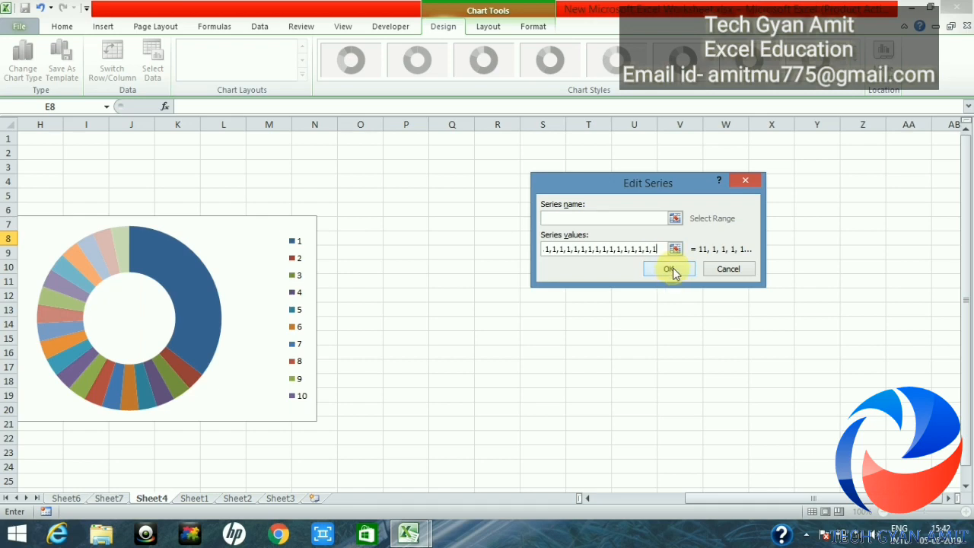
pyautogui.click(672, 268)
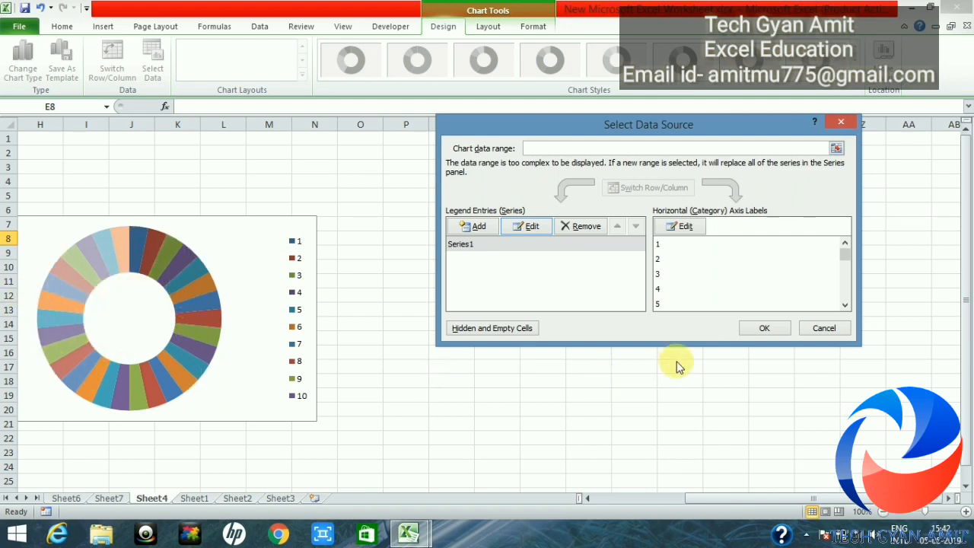
# Apply the edited data source and delete the legend from the doughnut chart.
pyautogui.click(763, 328)
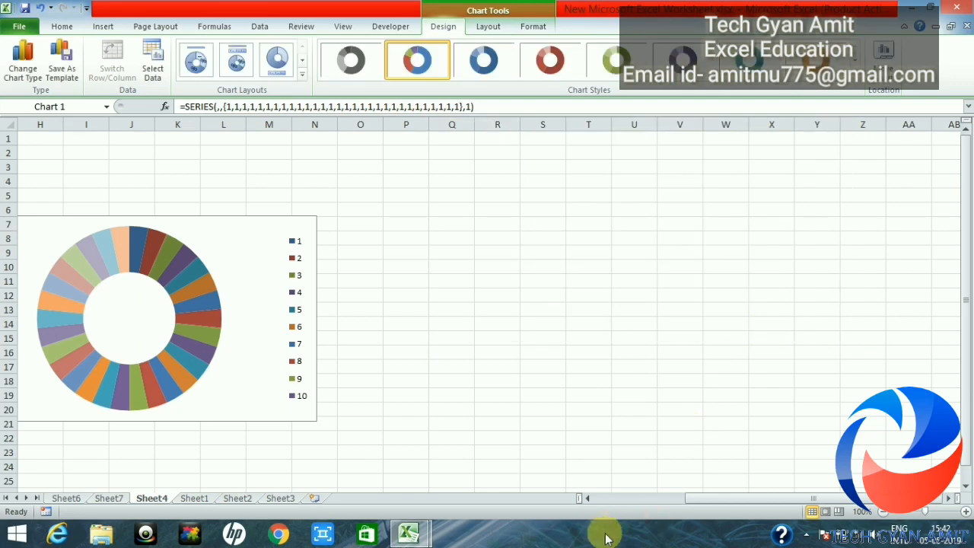
pyautogui.click(589, 500)
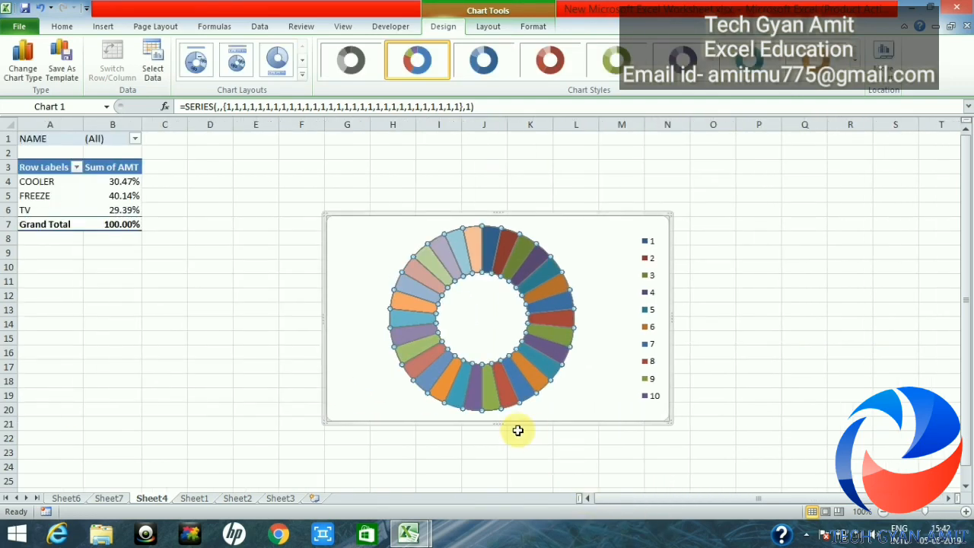
pyautogui.click(656, 285)
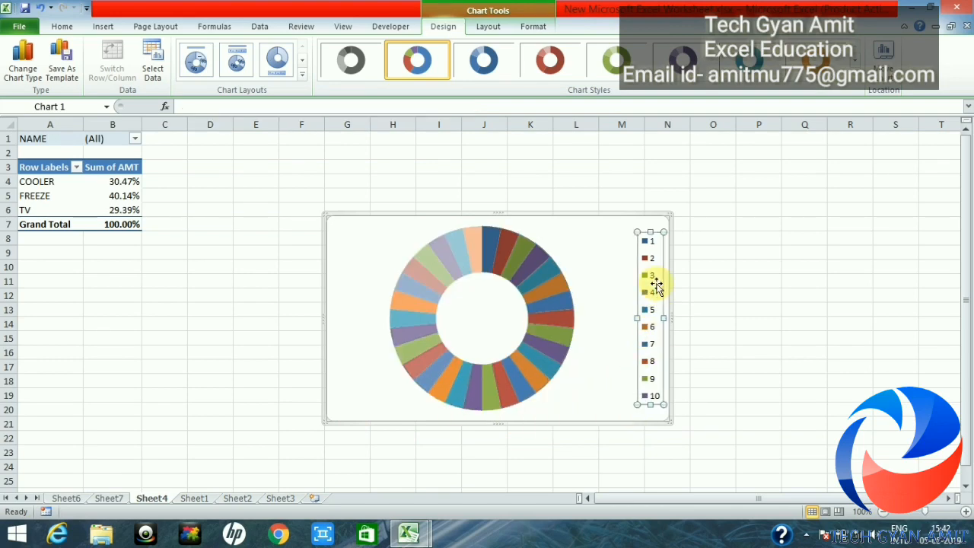
pyautogui.press('Delete')
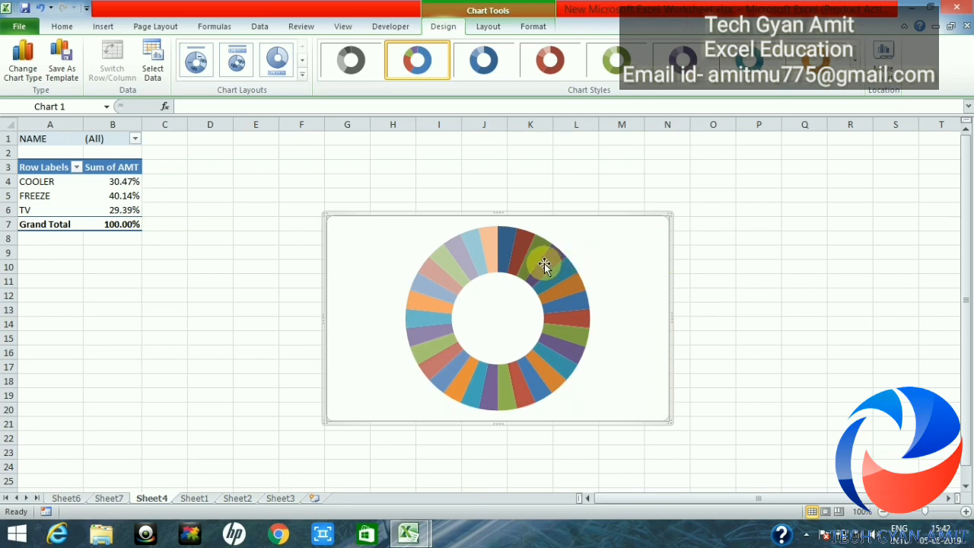
# Format the doughnut series with a solid blue fill so all segments share one color.
pyautogui.moveTo(544, 264)
pyautogui.click(543, 263)
pyautogui.rightClick(543, 262)
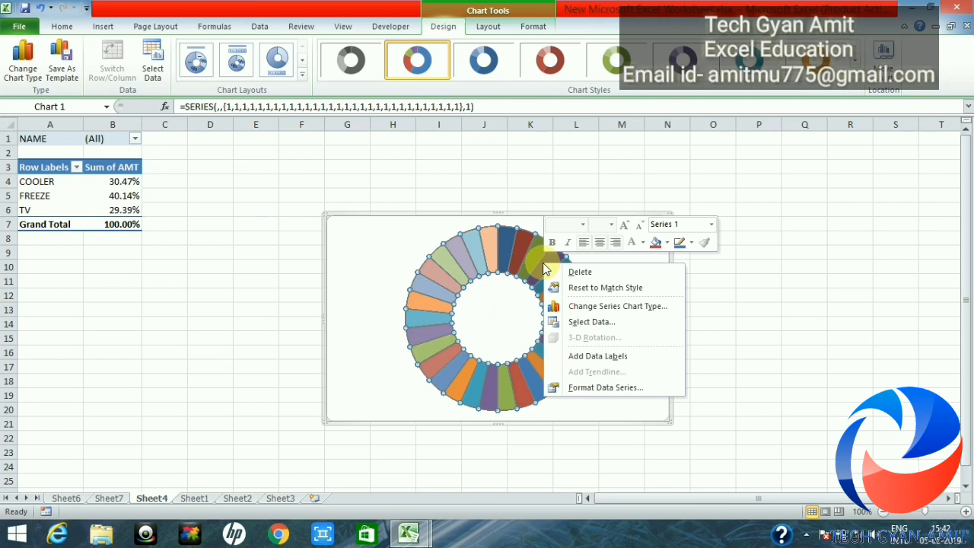
pyautogui.click(612, 389)
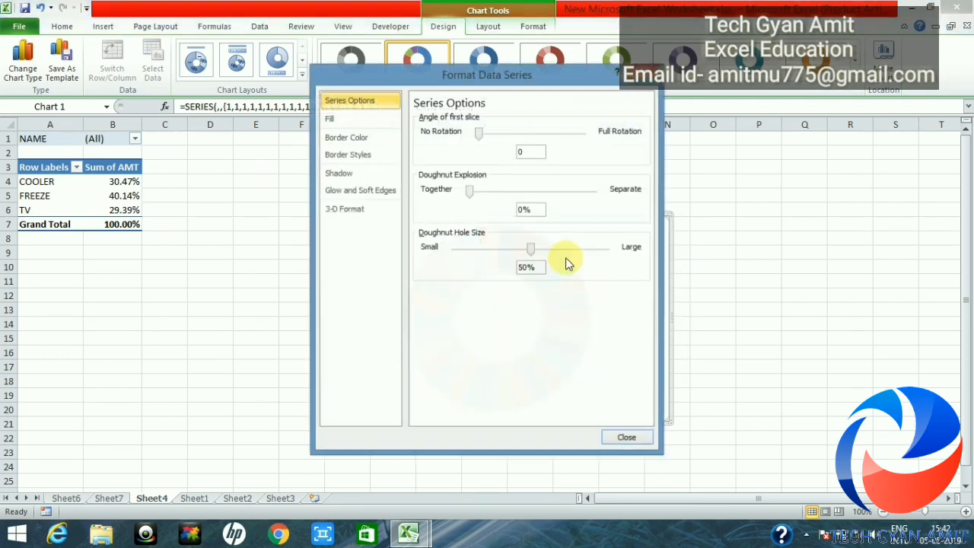
pyautogui.click(345, 120)
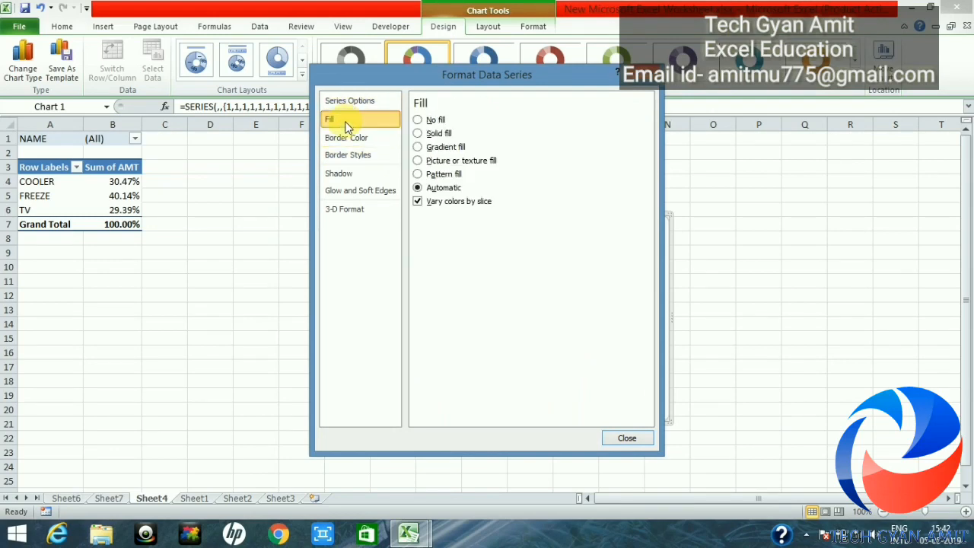
pyautogui.click(438, 135)
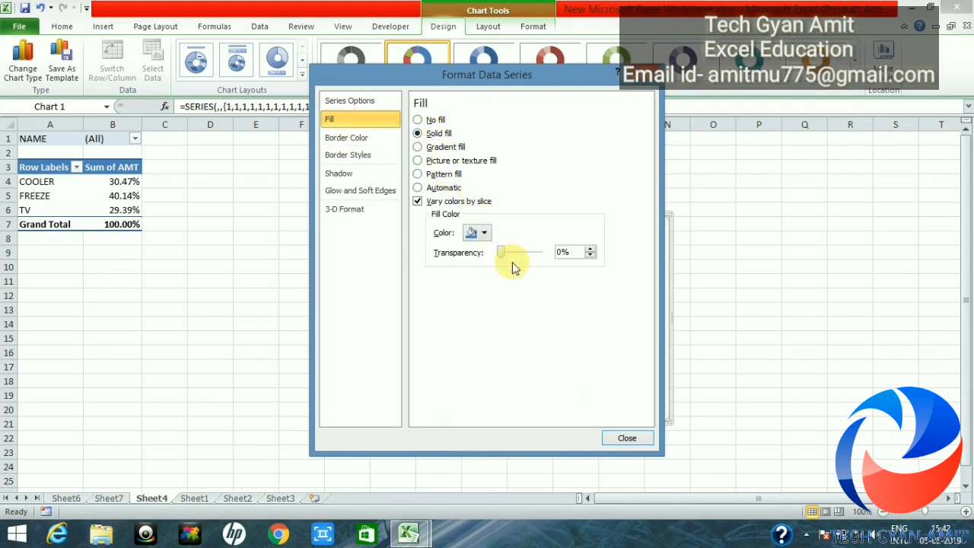
pyautogui.click(620, 436)
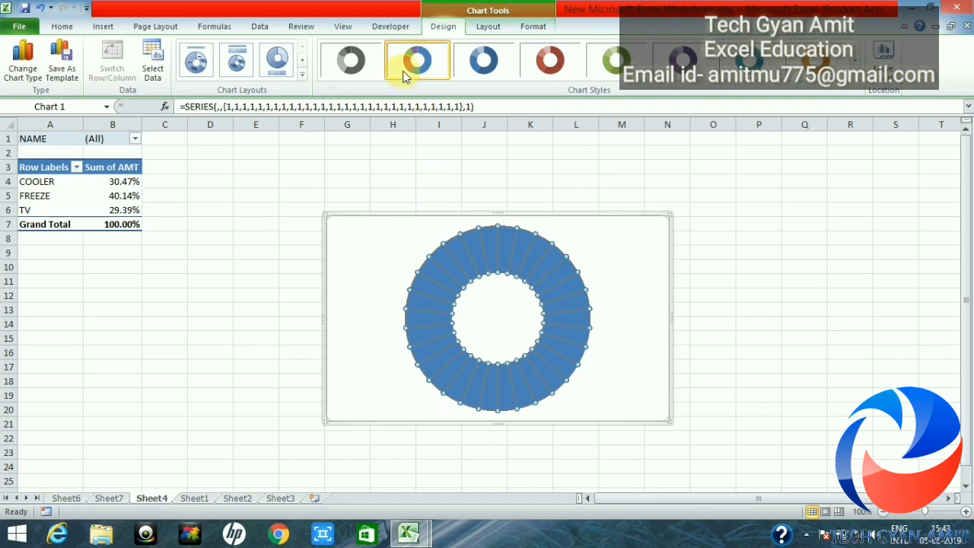
# Give the doughnut segments a white shape outline.
pyautogui.click(524, 30)
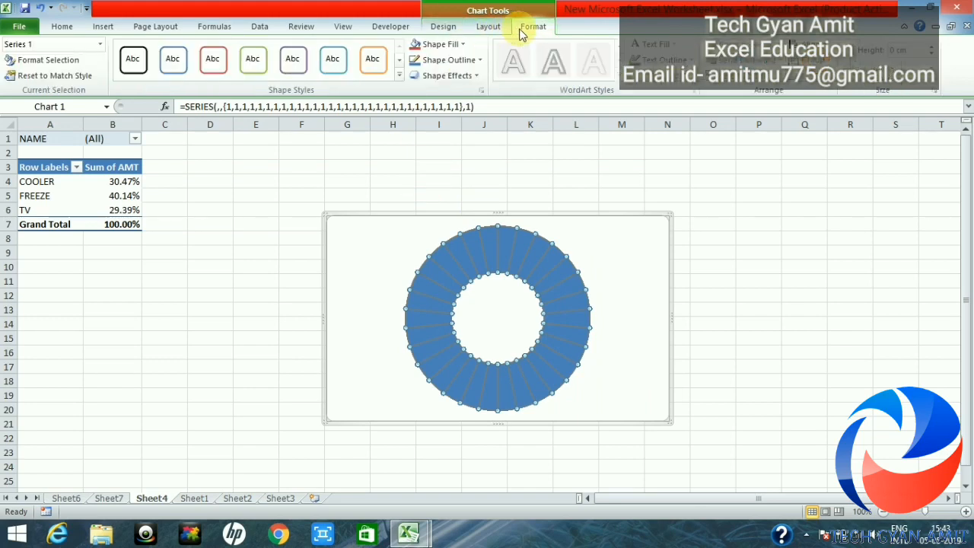
pyautogui.click(476, 61)
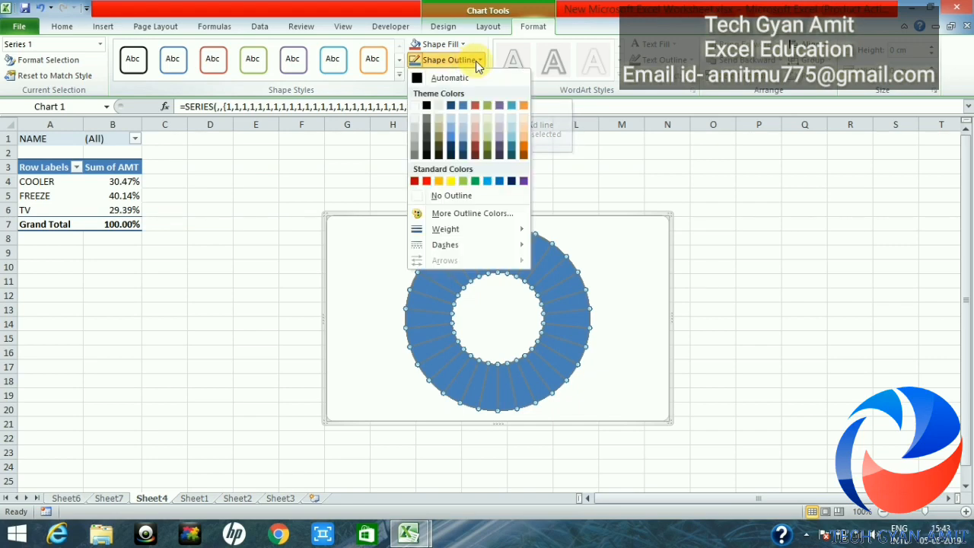
pyautogui.click(417, 108)
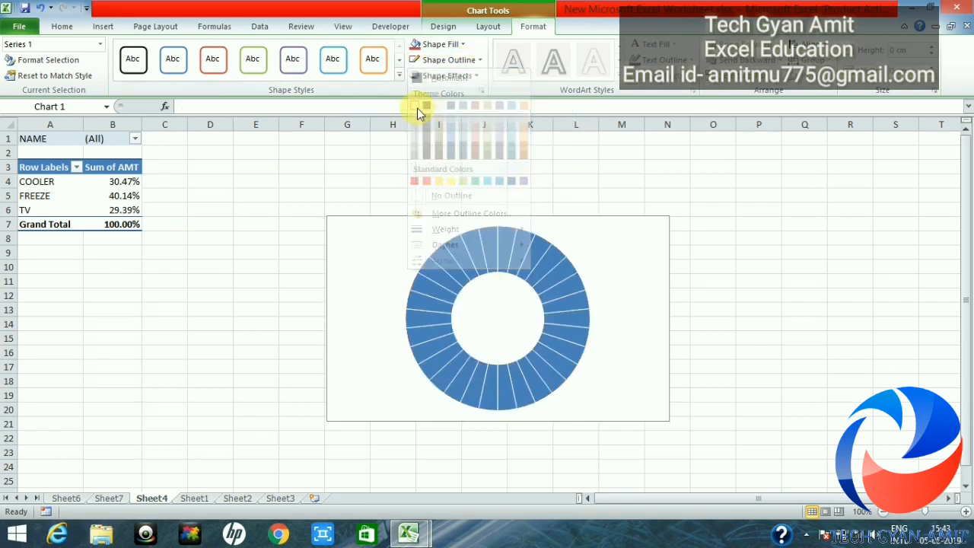
pyautogui.click(625, 244)
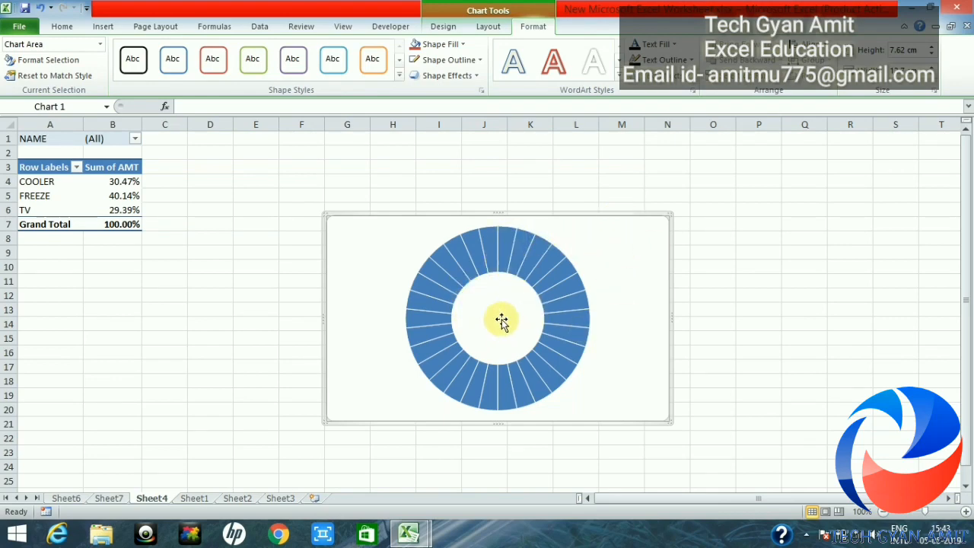
# Enter the formula =1-B4 in cell C4 to calculate the remaining percentage for COOLER.
pyautogui.click(159, 186)
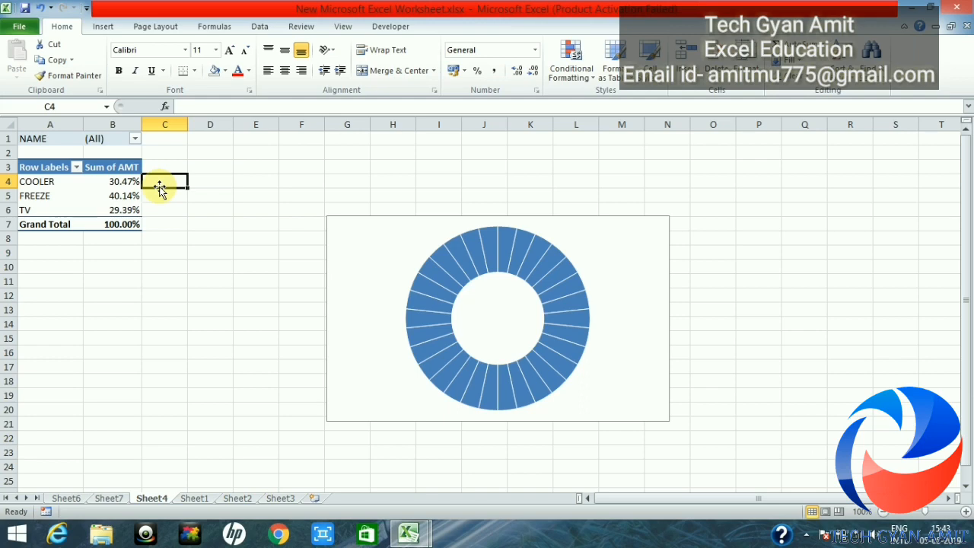
pyautogui.write('=')
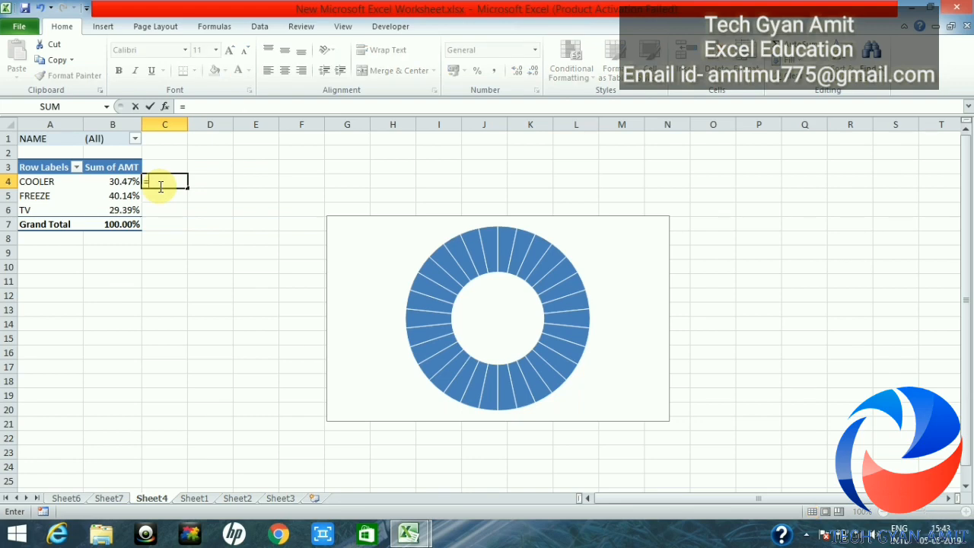
pyautogui.write('1-')
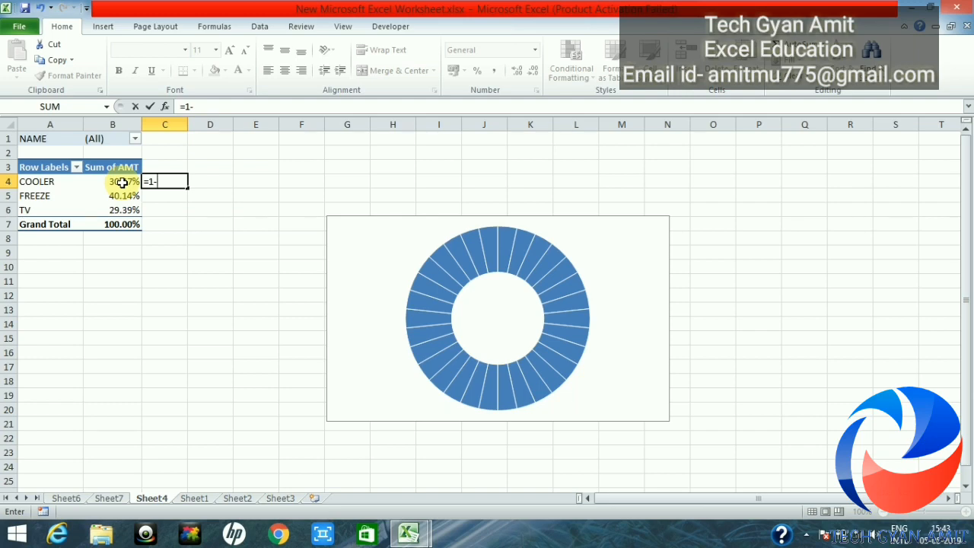
pyautogui.write('B4')
pyautogui.press('Return')
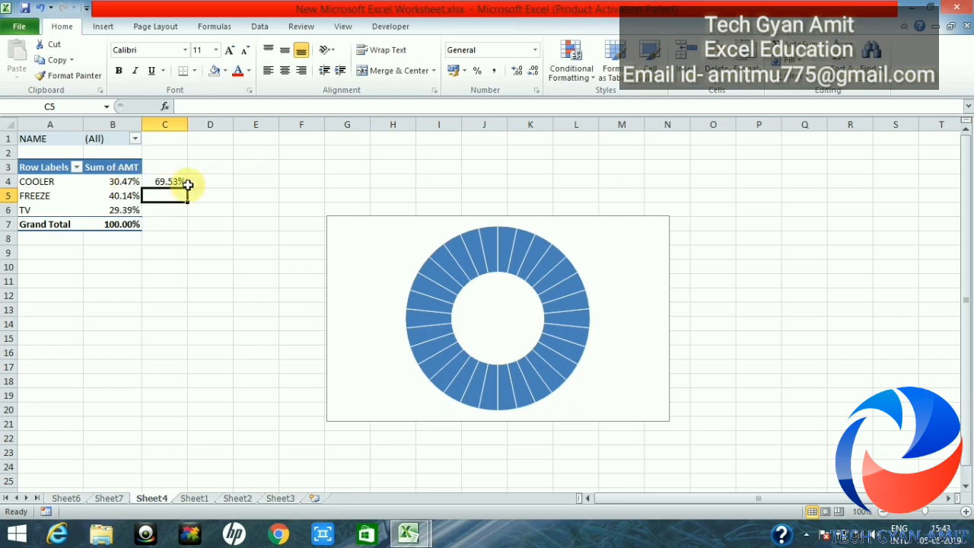
# Fill the C4 formula down to C6 for the FREEZE and TV rows.
pyautogui.click(170, 183)
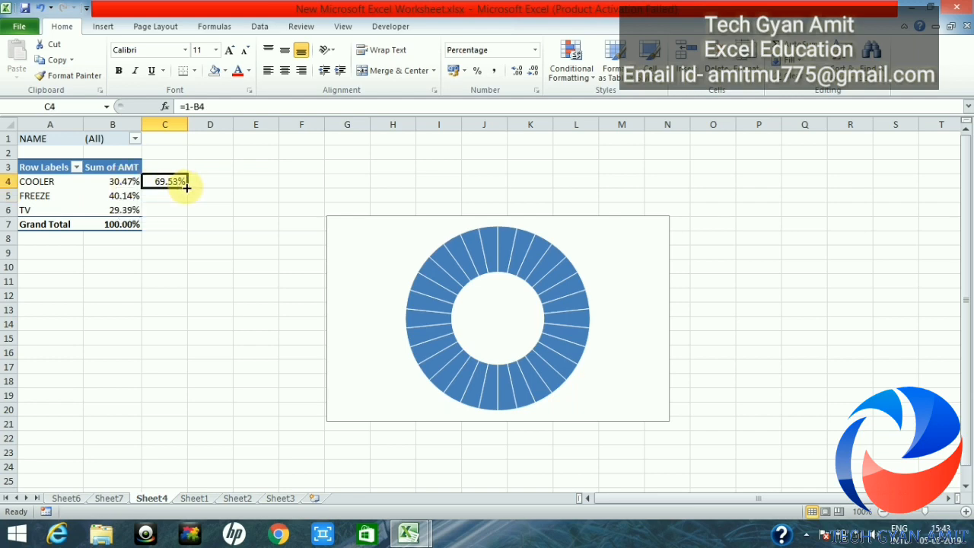
pyautogui.moveTo(187, 187); pyautogui.dragTo(187, 214)
pyautogui.click(216, 263)
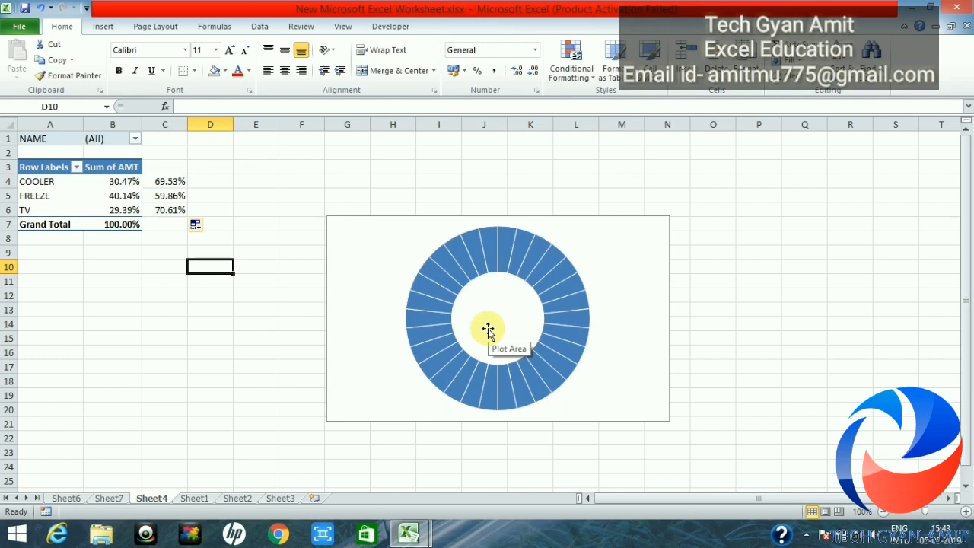
# Add a second data series to the doughnut chart, taking its name from cell A4 (COOLER).
pyautogui.click(564, 314)
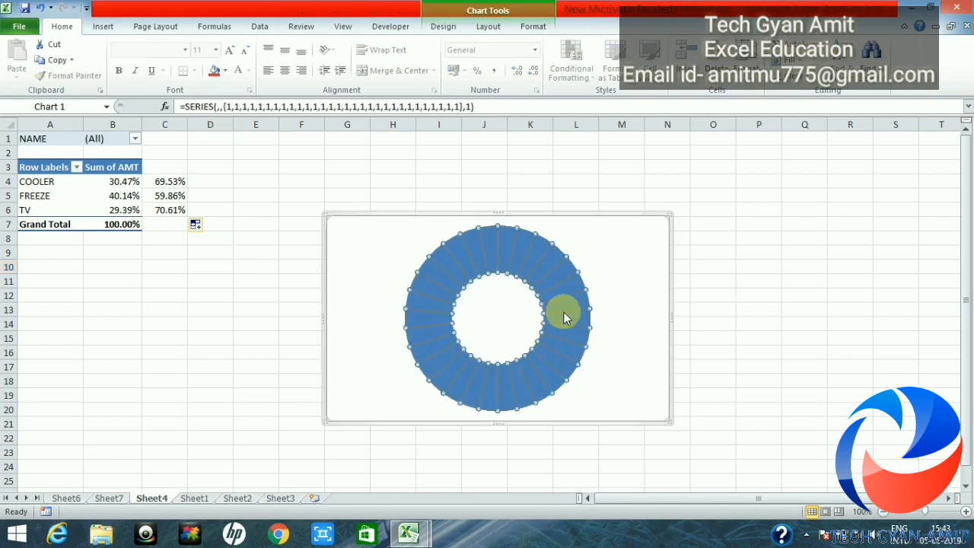
pyautogui.rightClick(565, 318)
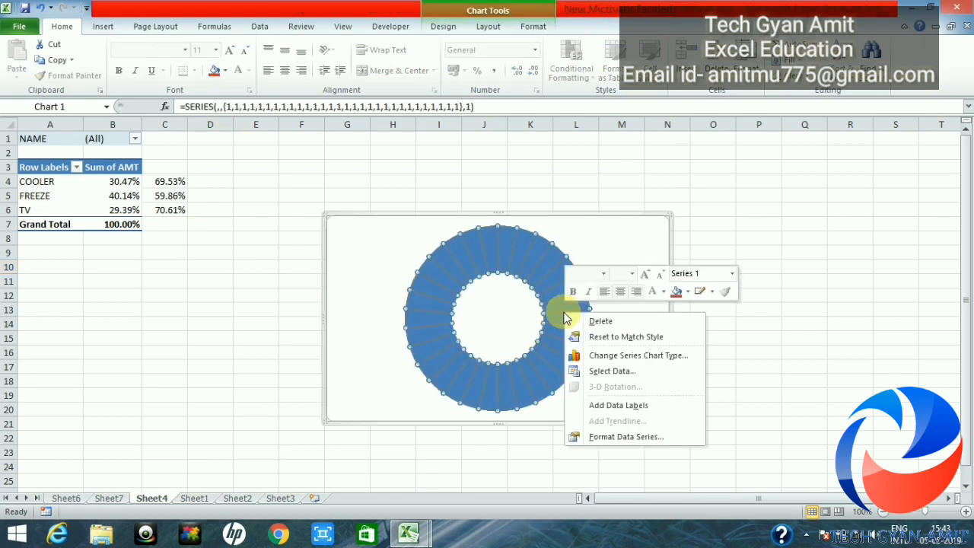
pyautogui.click(607, 371)
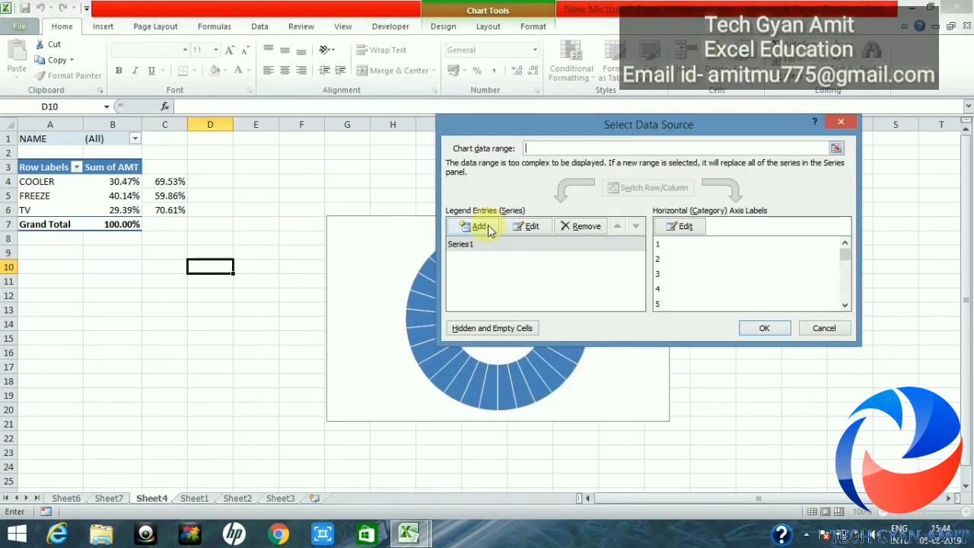
pyautogui.click(484, 229)
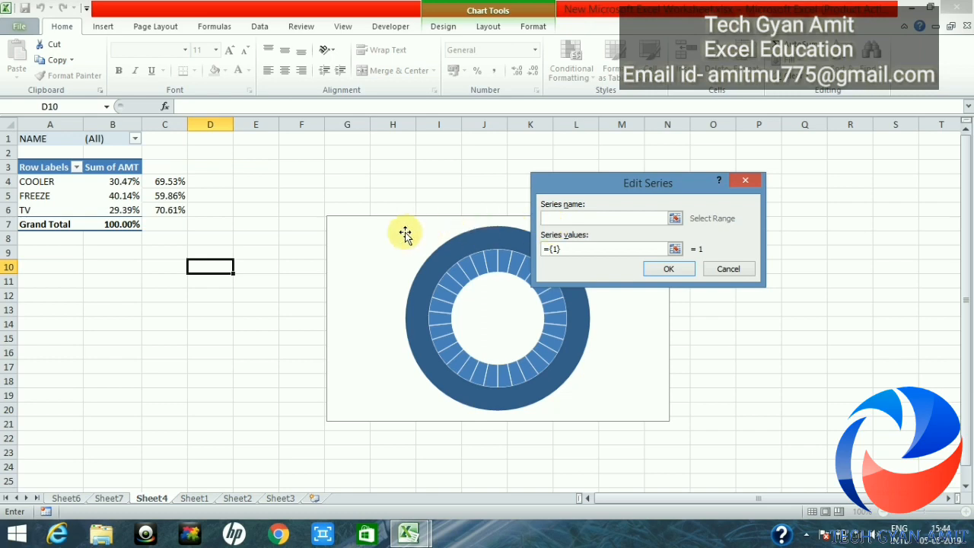
pyautogui.click(39, 184)
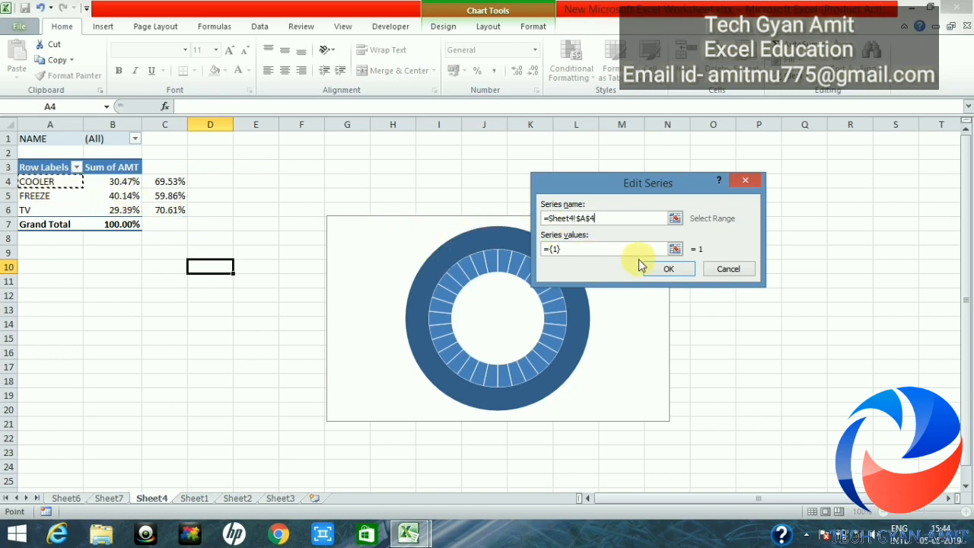
# Set the COOLER series values to Sheet4 cells B4:C4 and apply the chart's data source.
pyautogui.click(583, 248)
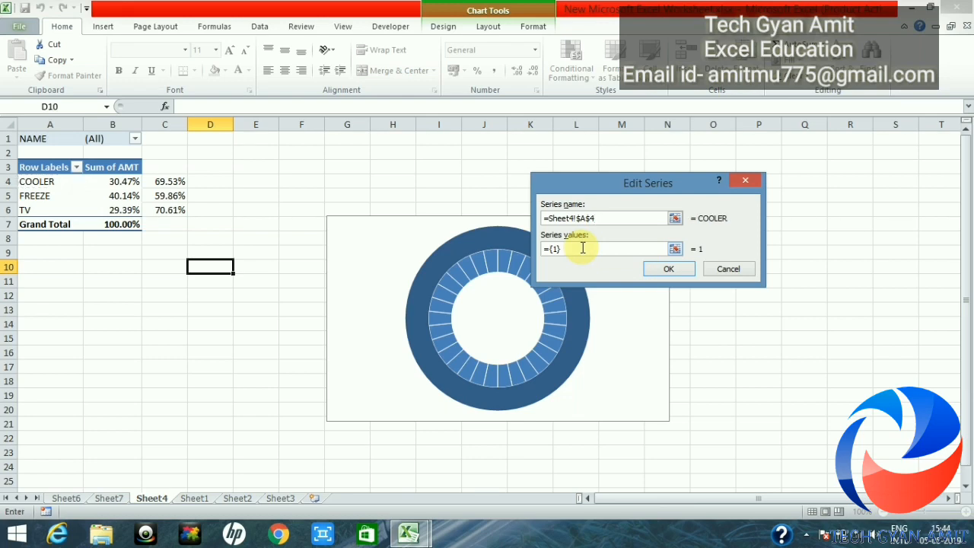
pyautogui.press('BackSpace')
pyautogui.press('BackSpace')
pyautogui.press('BackSpace')
pyautogui.press('BackSpace')
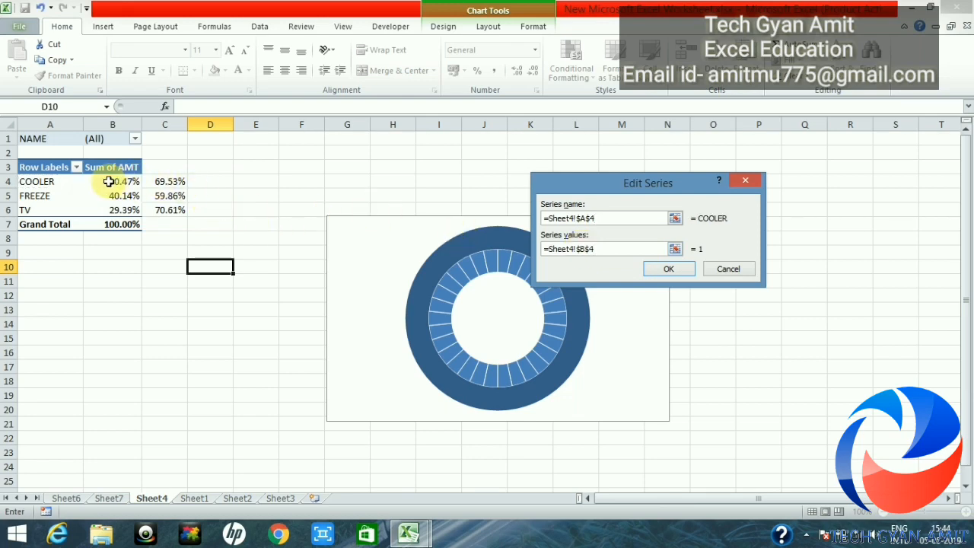
pyautogui.moveTo(119, 182); pyautogui.dragTo(164, 182)
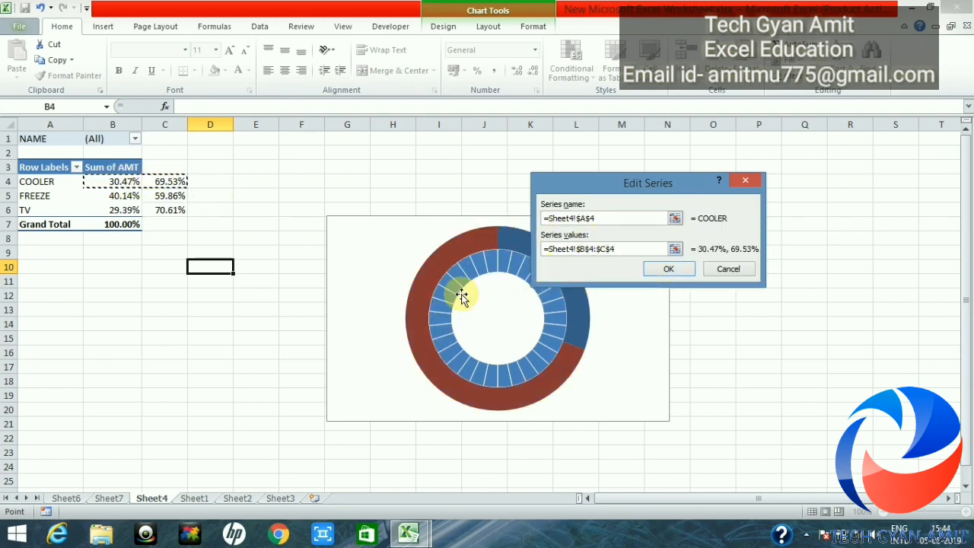
pyautogui.click(669, 269)
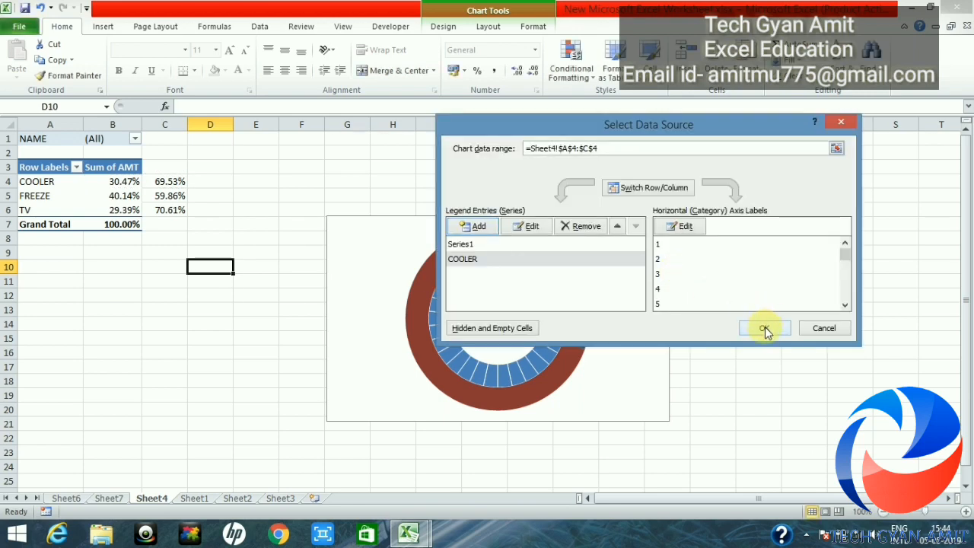
pyautogui.click(764, 328)
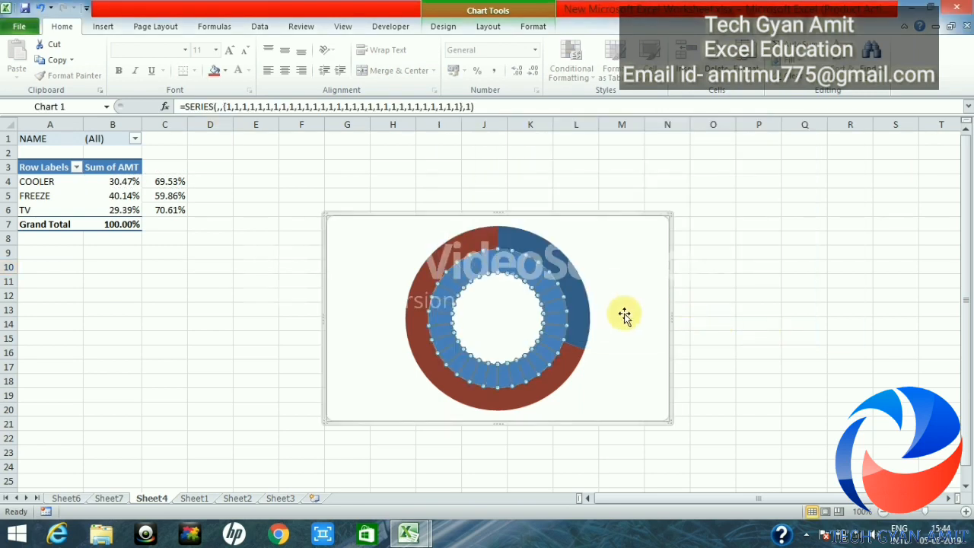
# Change the chart type of the COOLER series from doughnut to the basic 2-D pie.
pyautogui.click(577, 317)
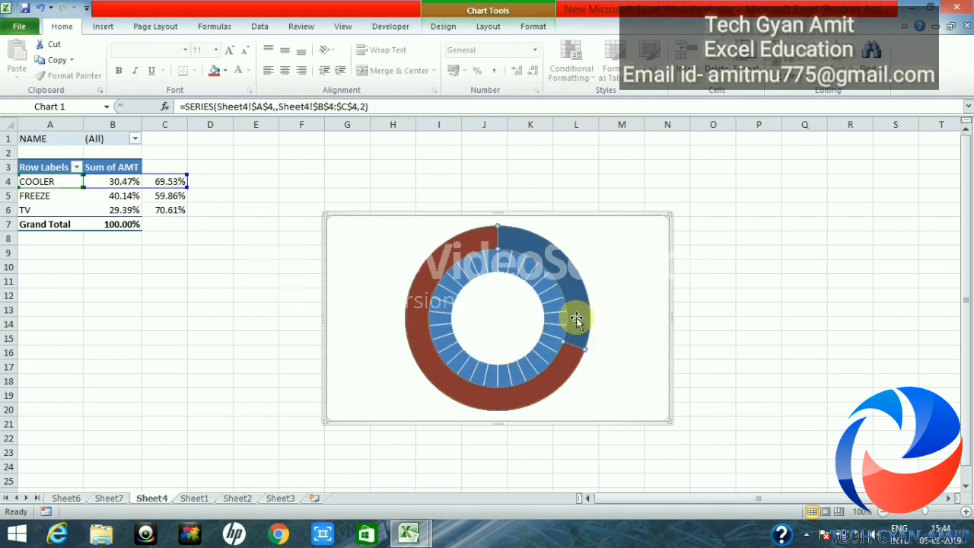
pyautogui.rightClick(576, 317)
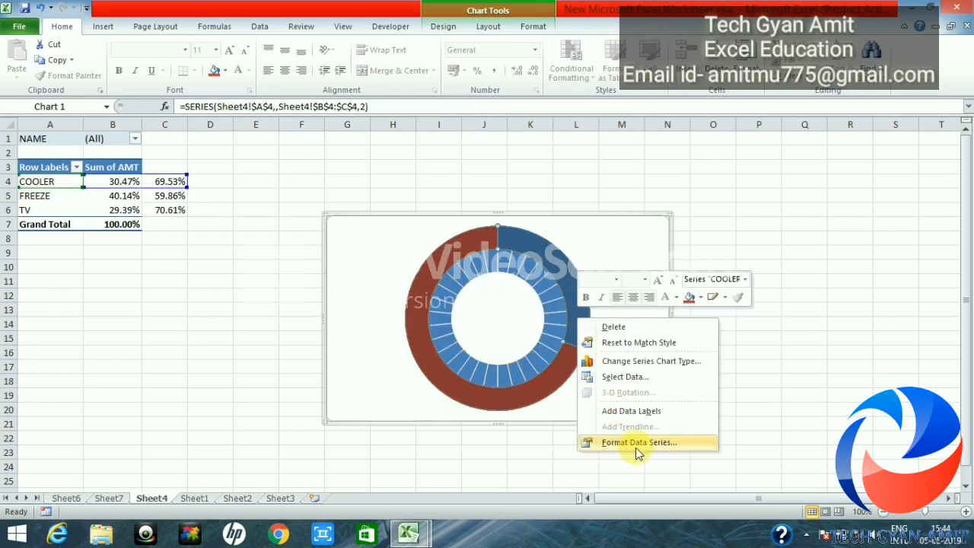
pyautogui.click(635, 364)
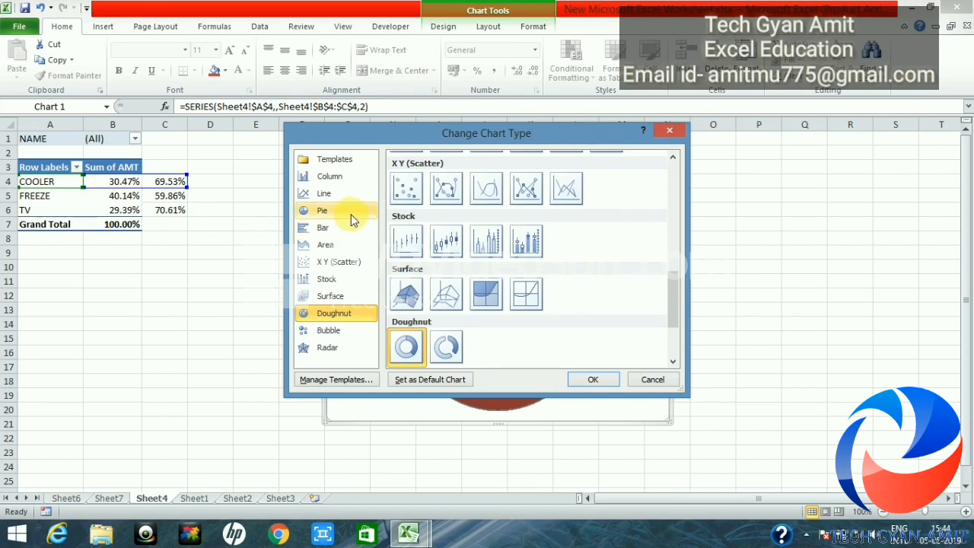
pyautogui.click(351, 213)
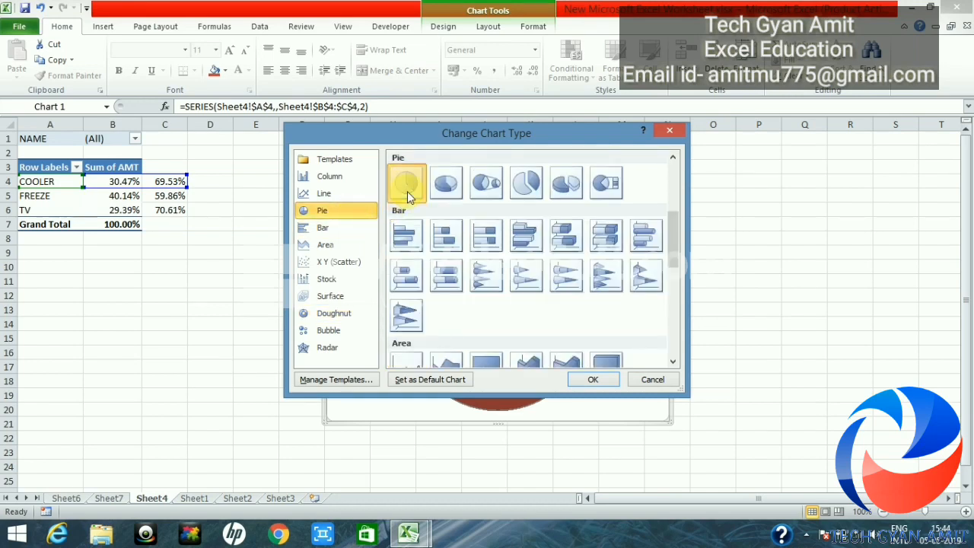
pyautogui.click(594, 381)
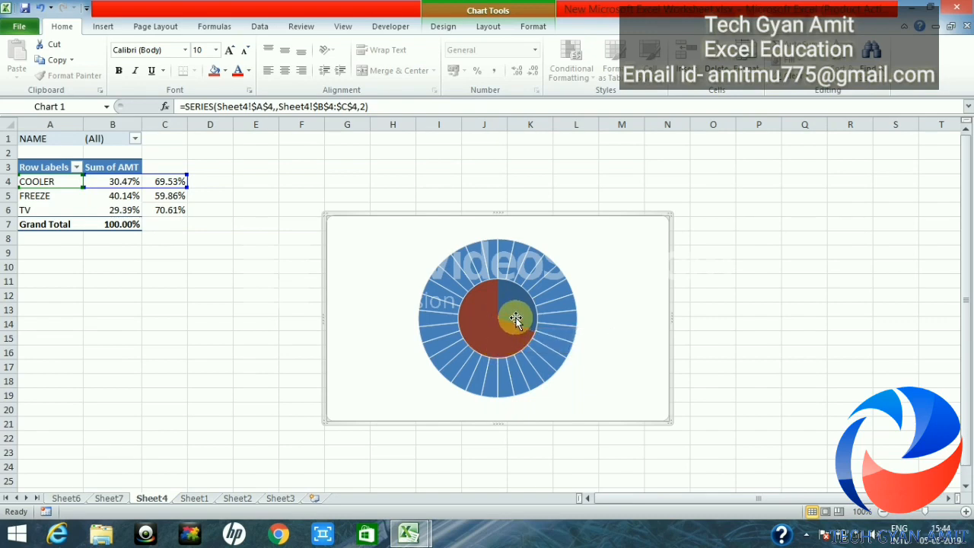
pyautogui.moveTo(516, 318)
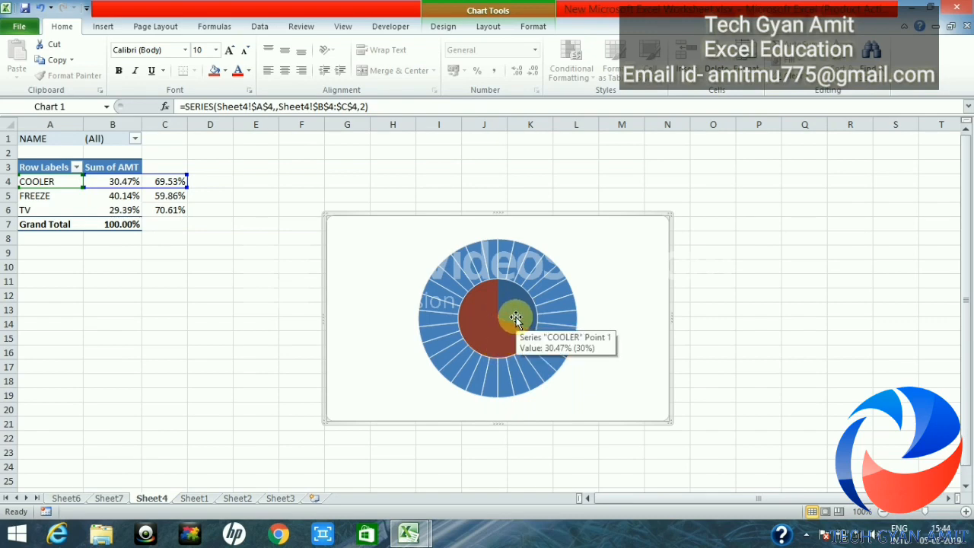
# Plot the COOLER pie series on the secondary axis.
pyautogui.click(517, 318)
pyautogui.rightClick(516, 318)
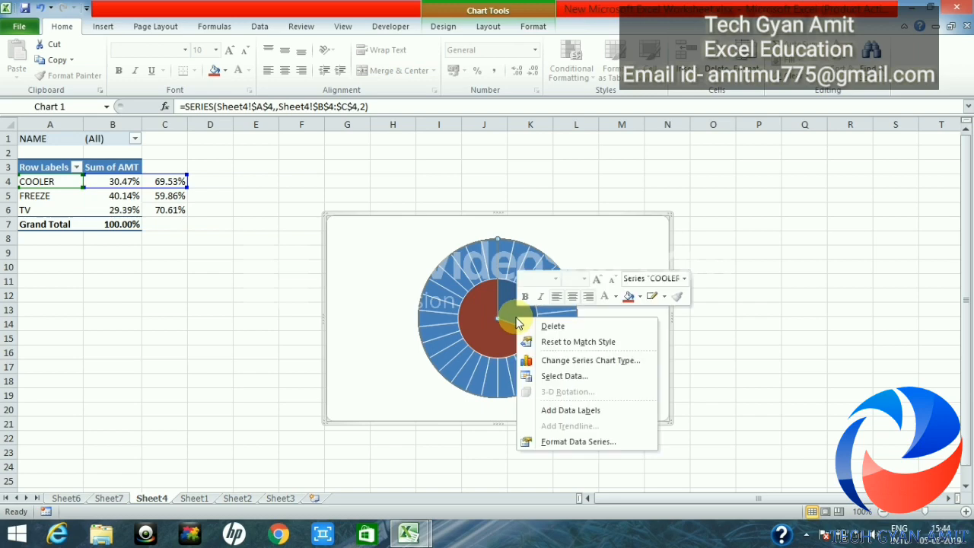
pyautogui.click(581, 441)
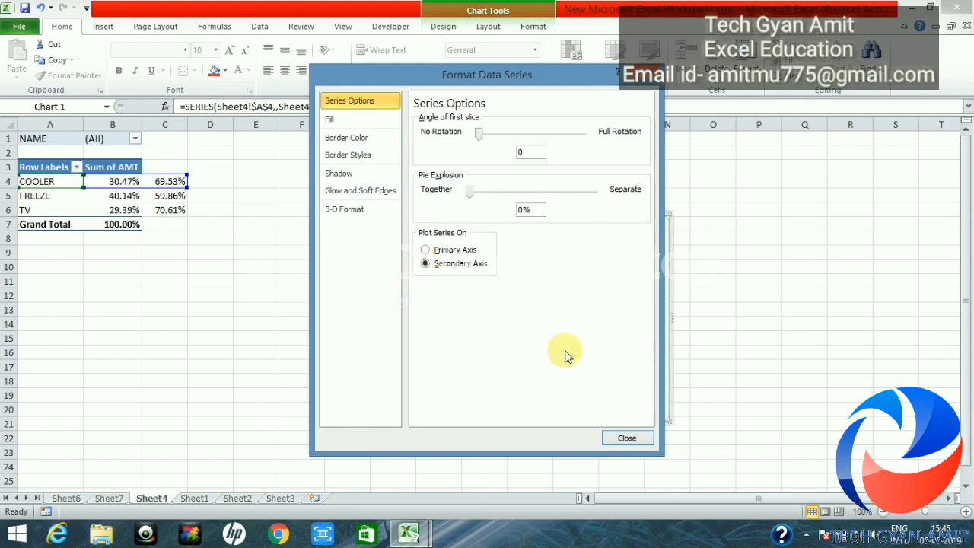
pyautogui.click(628, 438)
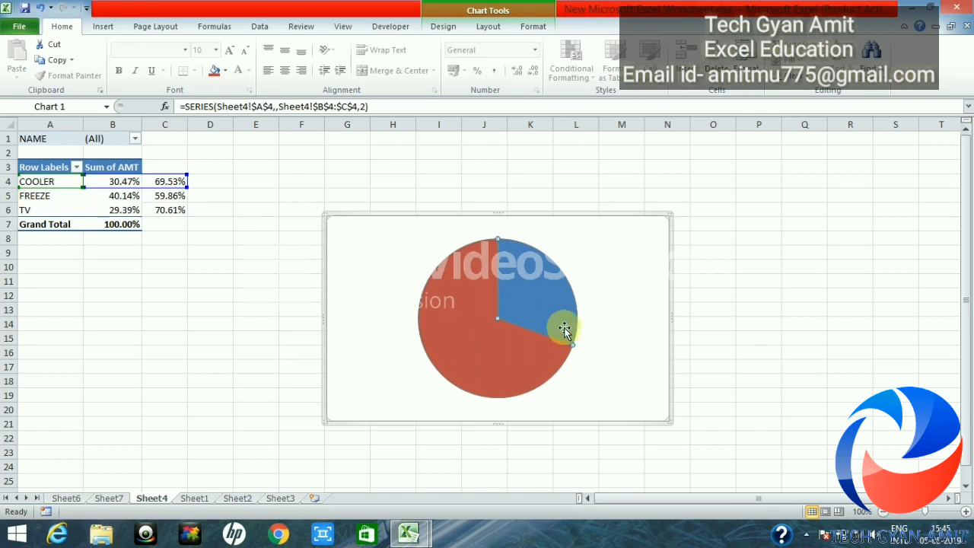
# Remove the fill from the COOLER pie slice that represents the 30.47% share.
pyautogui.rightClick(522, 304)
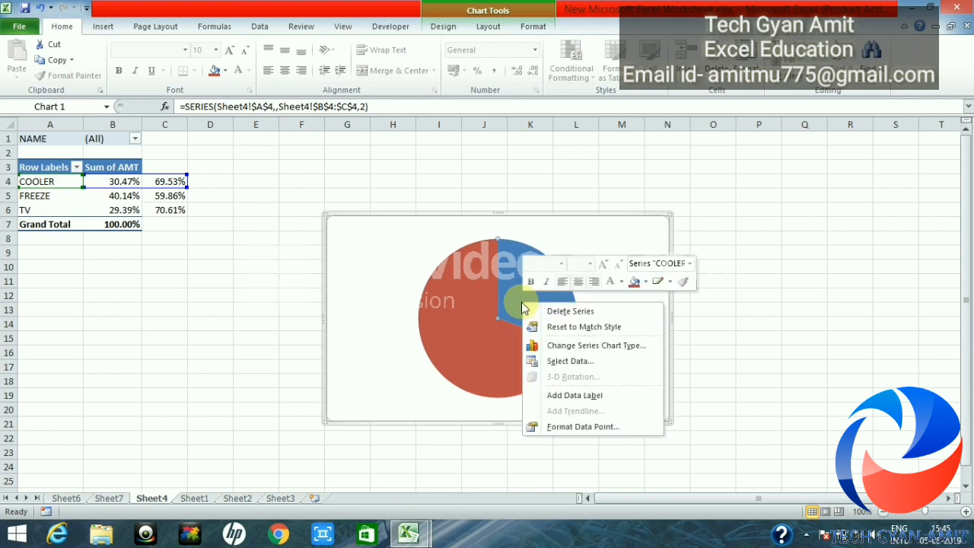
pyautogui.click(536, 30)
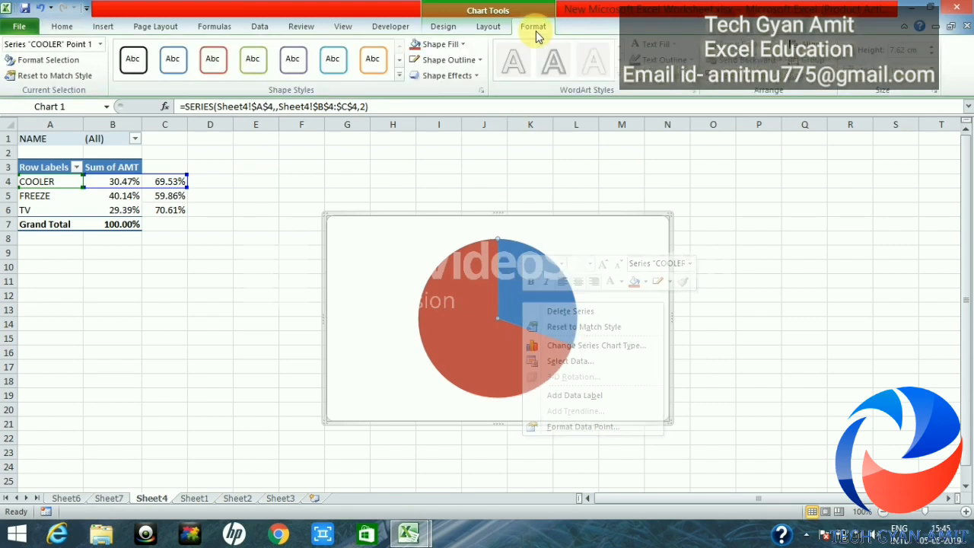
pyautogui.click(463, 47)
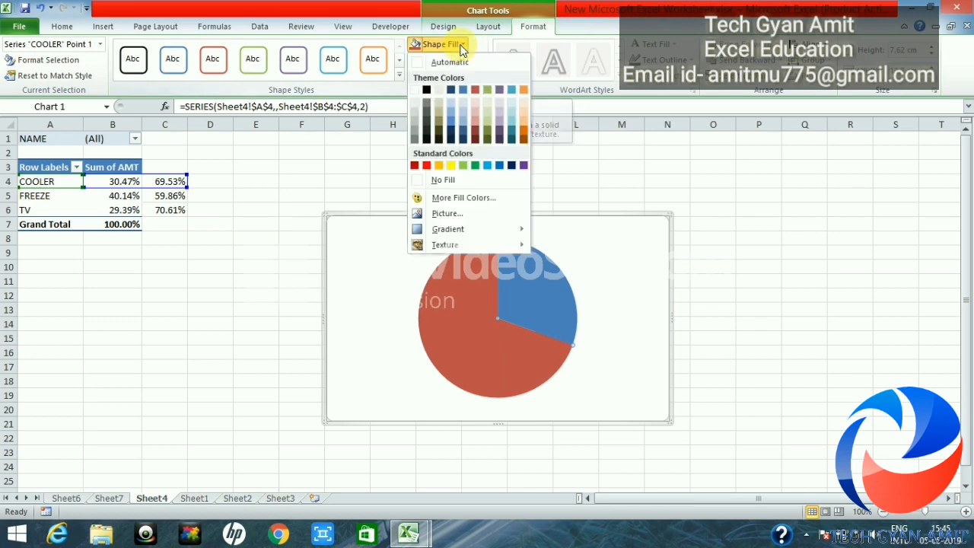
pyautogui.click(427, 182)
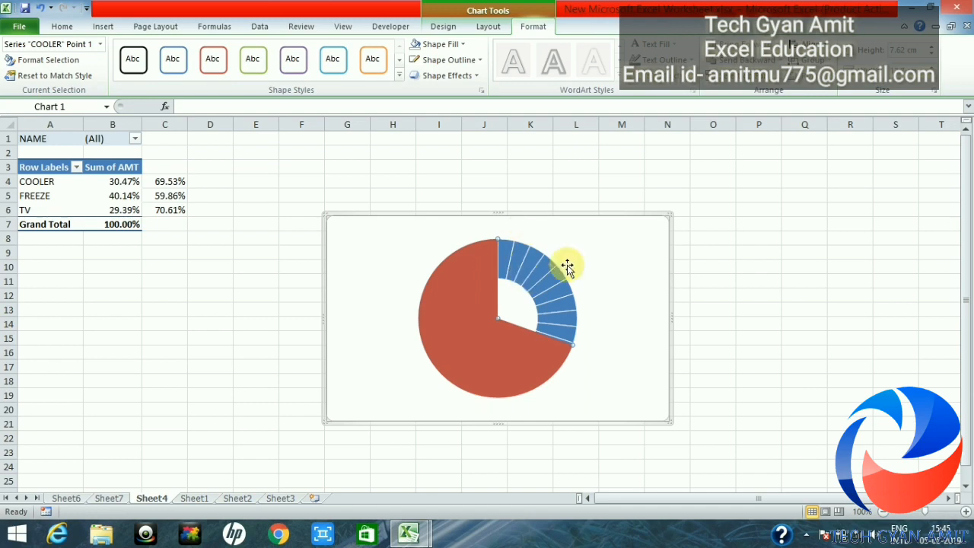
# Give the larger COOLER pie slice a solid light grey fill with 10% transparency.
pyautogui.click(472, 314)
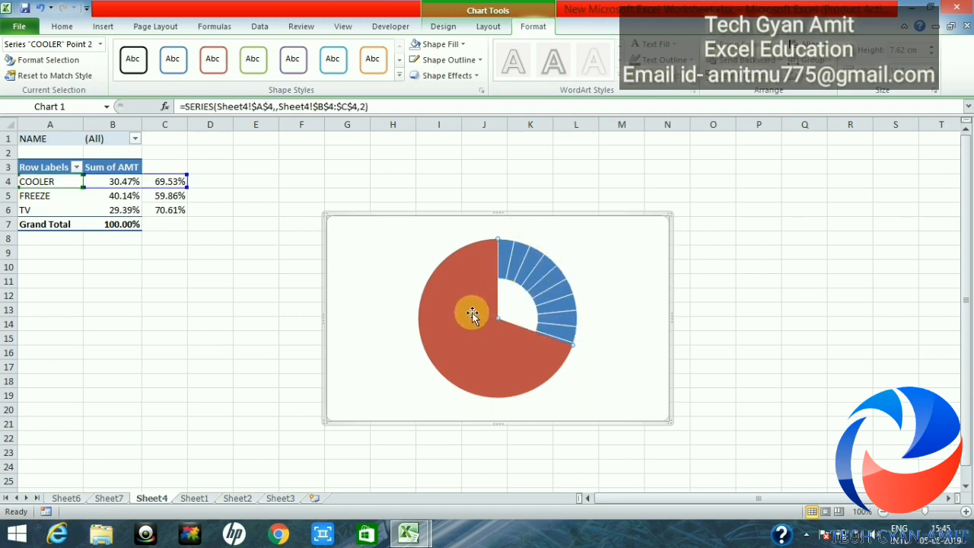
pyautogui.rightClick(472, 314)
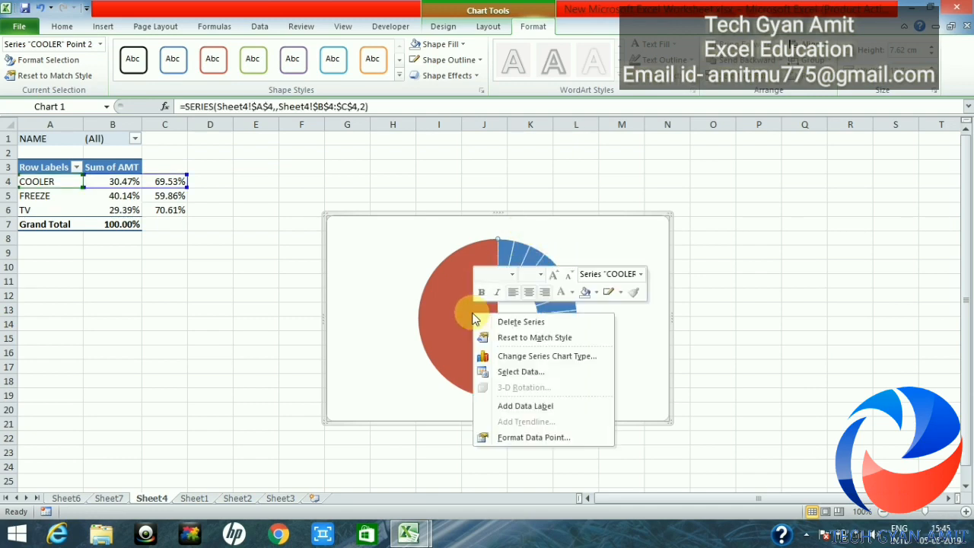
pyautogui.click(533, 438)
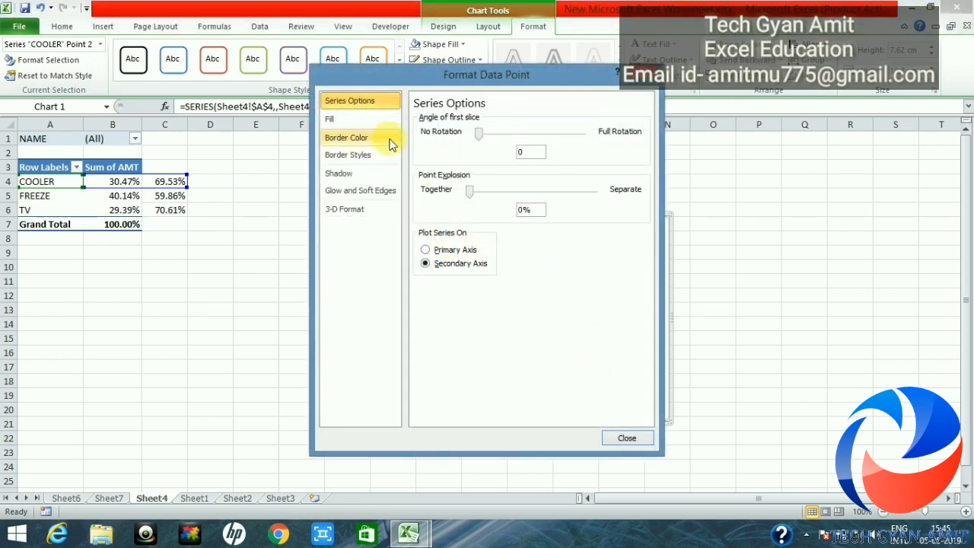
pyautogui.click(363, 122)
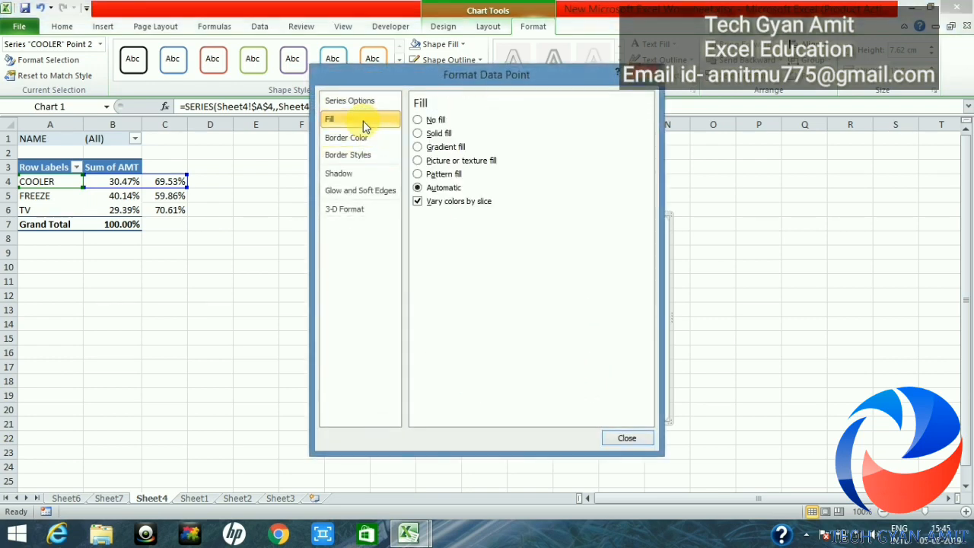
pyautogui.click(431, 137)
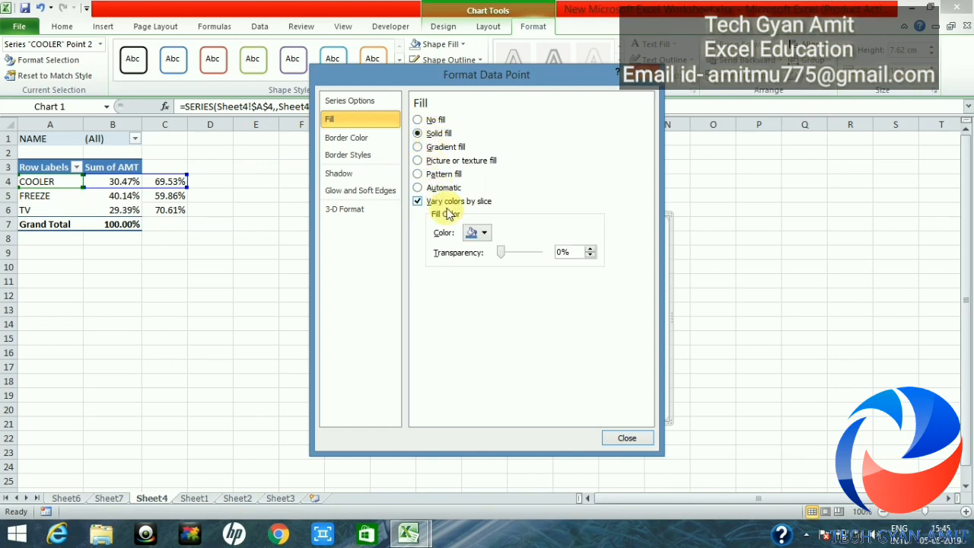
pyautogui.click(485, 234)
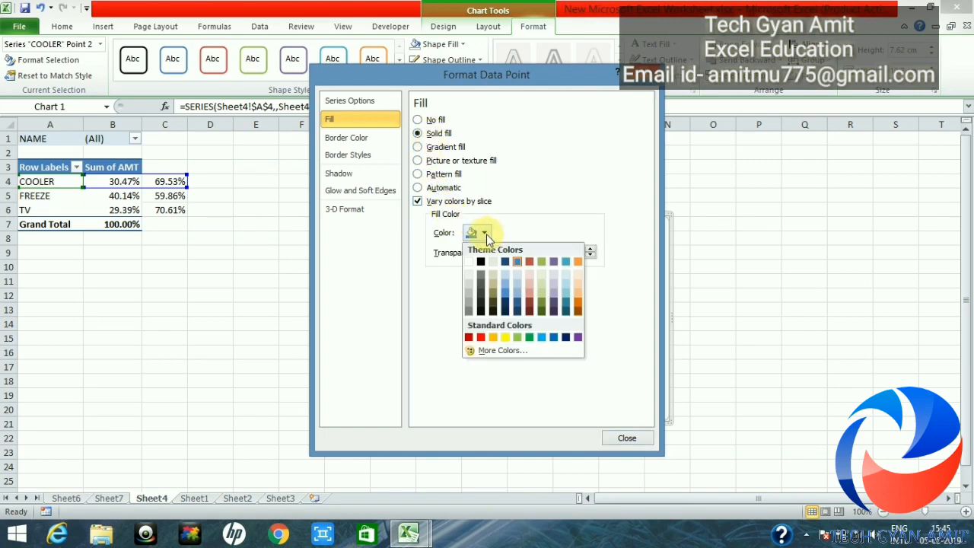
pyautogui.click(469, 276)
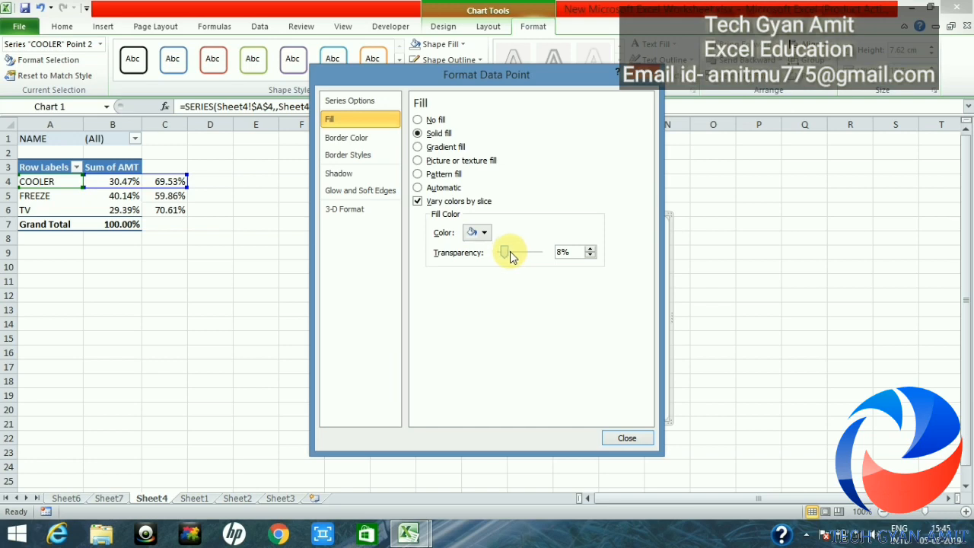
pyautogui.moveTo(510, 251); pyautogui.dragTo(511, 255)
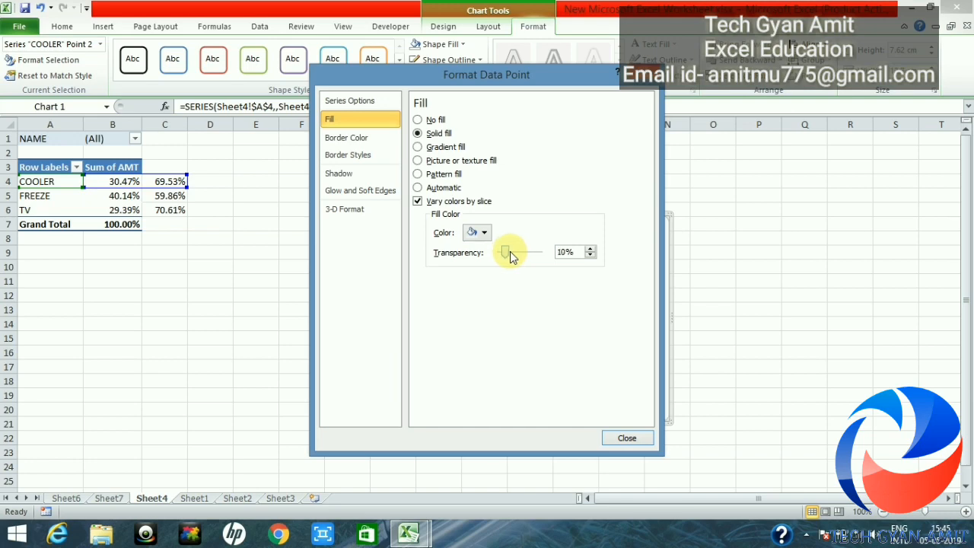
pyautogui.click(627, 438)
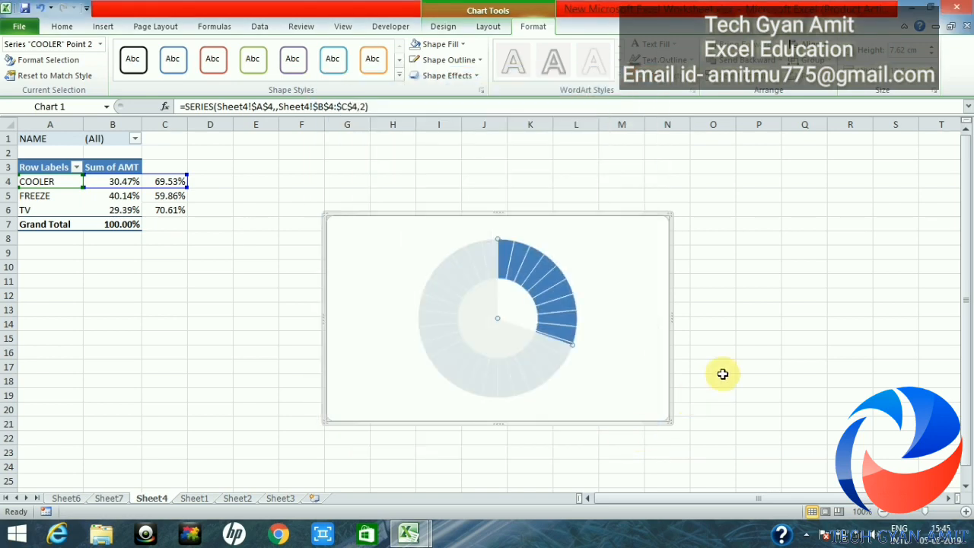
pyautogui.click(759, 361)
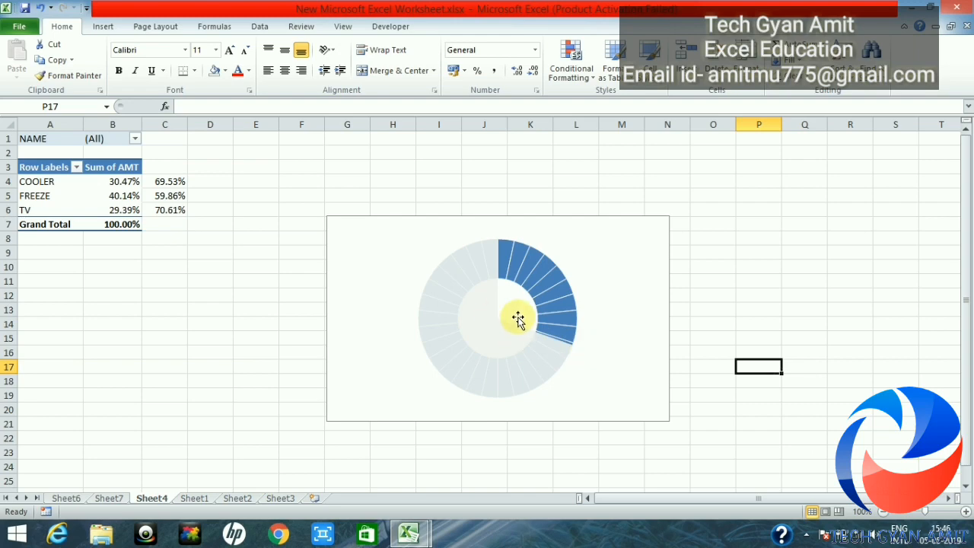
pyautogui.click(558, 319)
pyautogui.rightClick(558, 318)
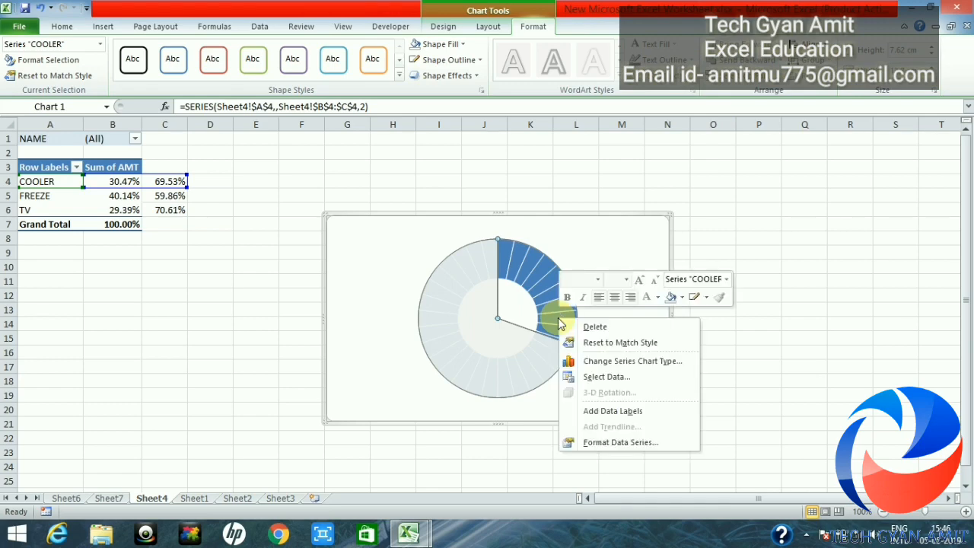
pyautogui.click(623, 443)
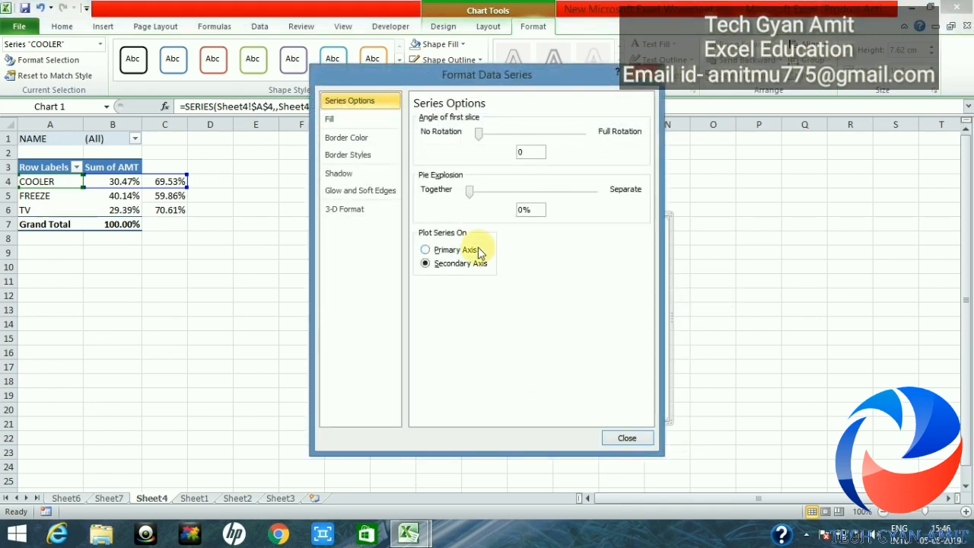
pyautogui.click(374, 119)
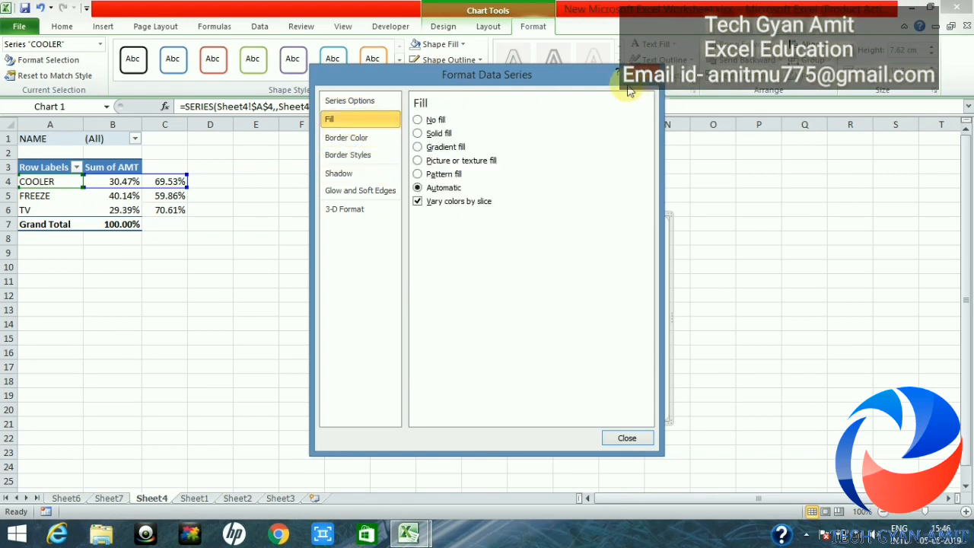
pyautogui.click(647, 72)
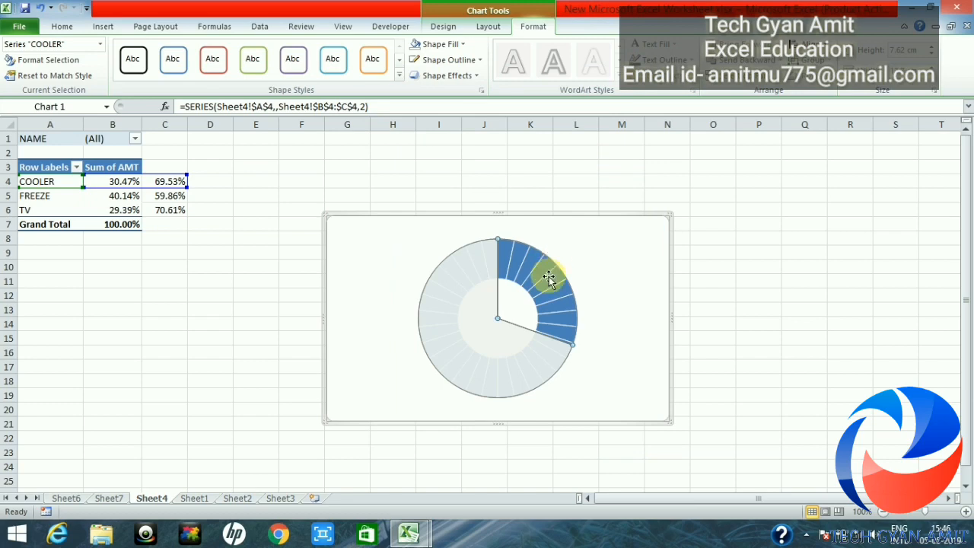
pyautogui.click(549, 276)
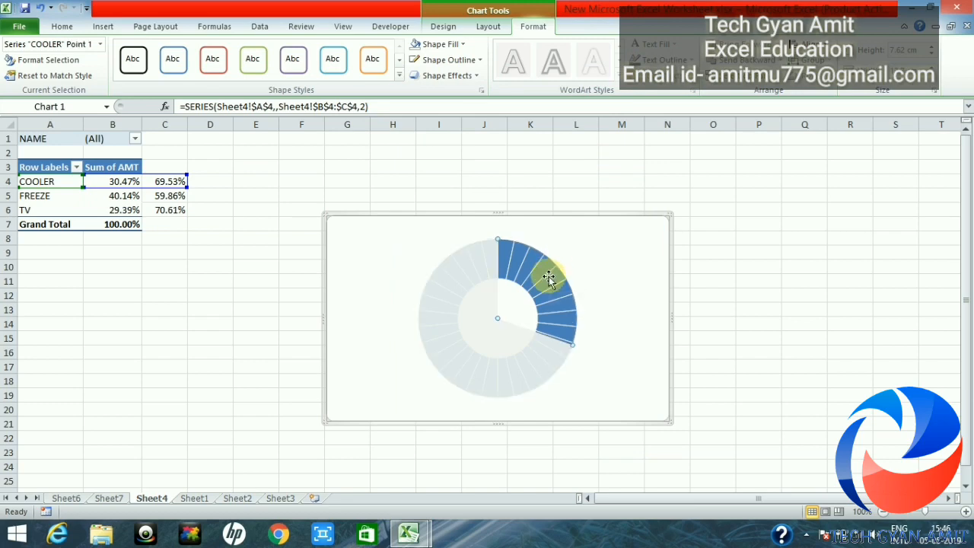
pyautogui.rightClick(549, 277)
pyautogui.click(608, 402)
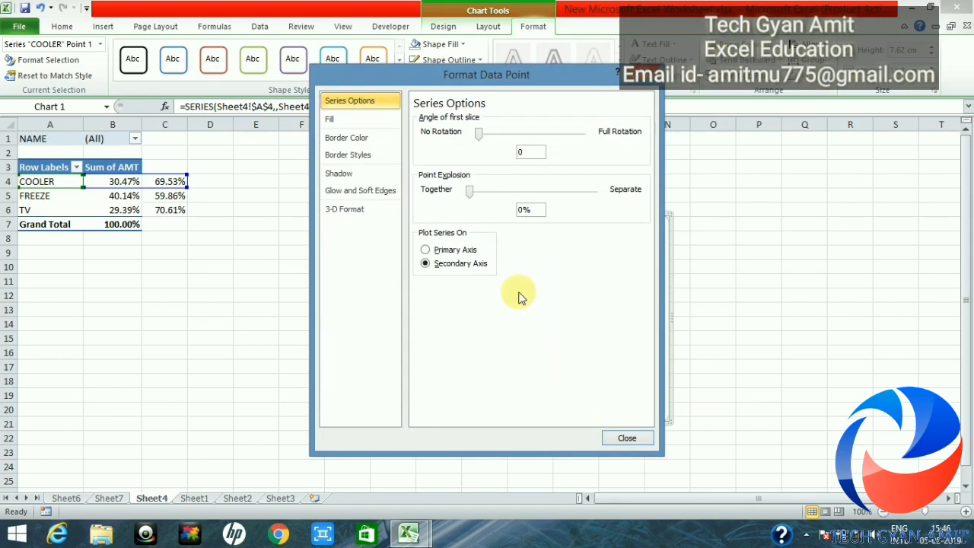
pyautogui.click(650, 77)
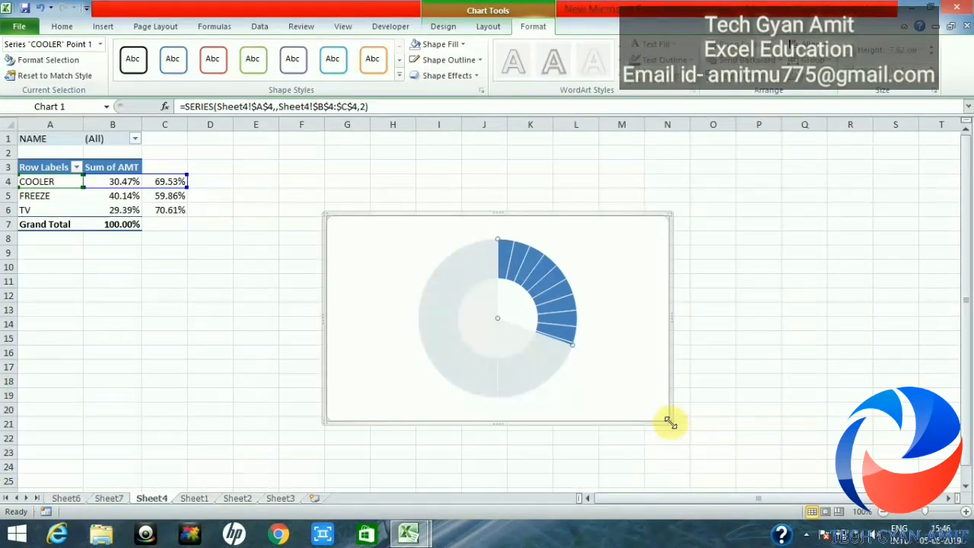
# Shrink the chart to a height of 7.2 cm and move it beside the PivotTable, over columns E to K.
pyautogui.moveTo(665, 421); pyautogui.dragTo(644, 410)
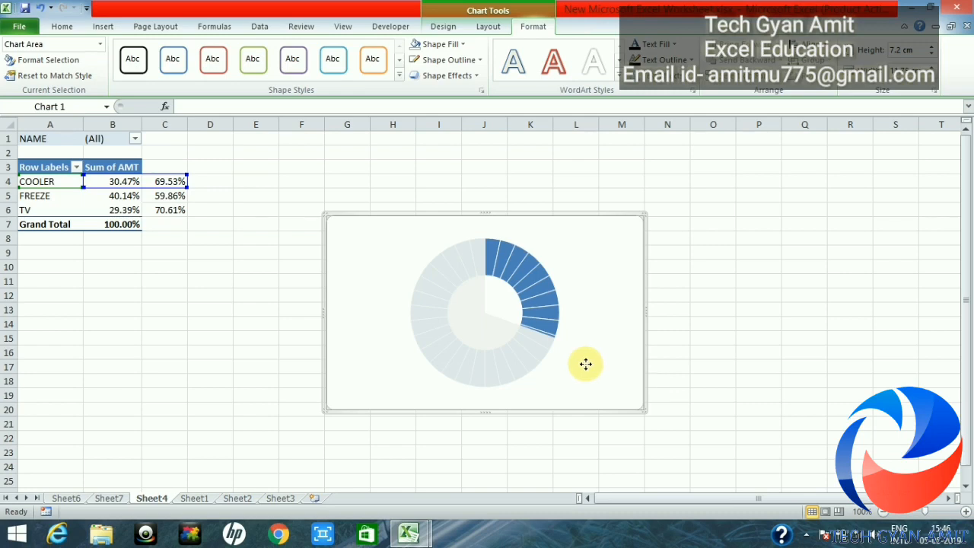
pyautogui.moveTo(583, 363); pyautogui.dragTo(504, 298)
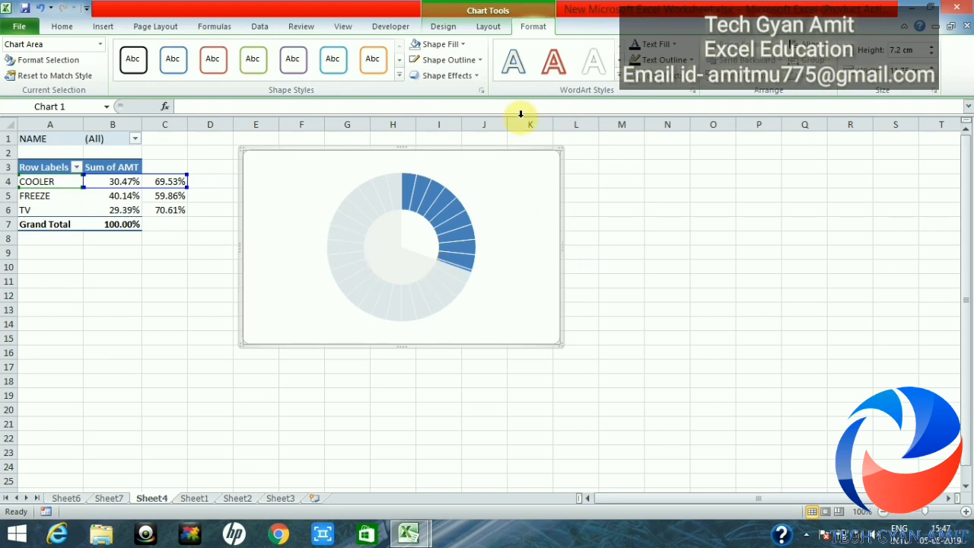
# Set the chart area to no fill and no outline.
pyautogui.click(464, 47)
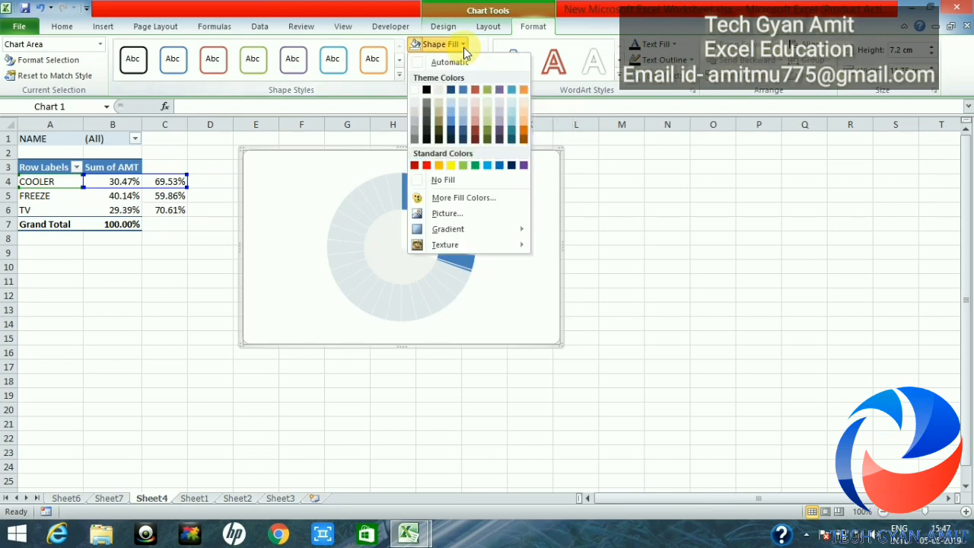
pyautogui.click(423, 183)
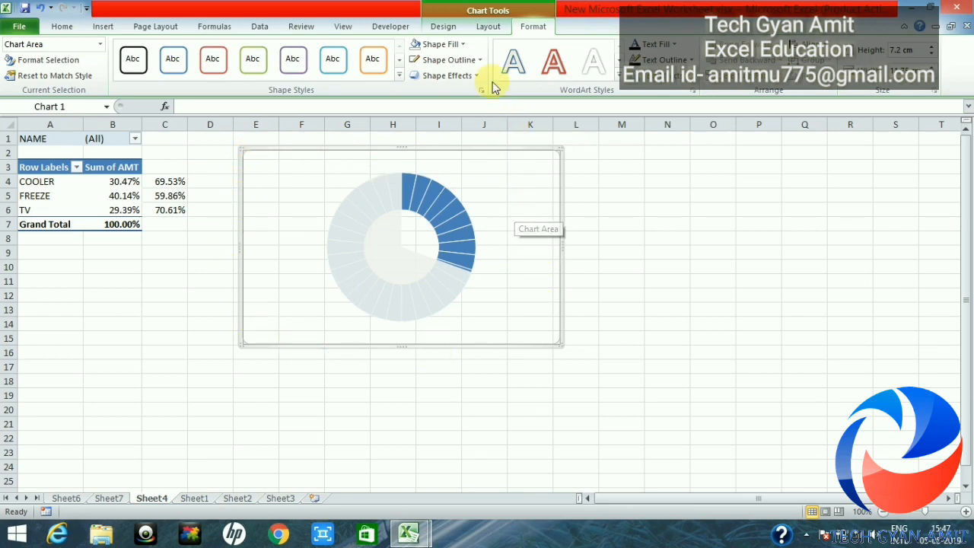
pyautogui.click(477, 61)
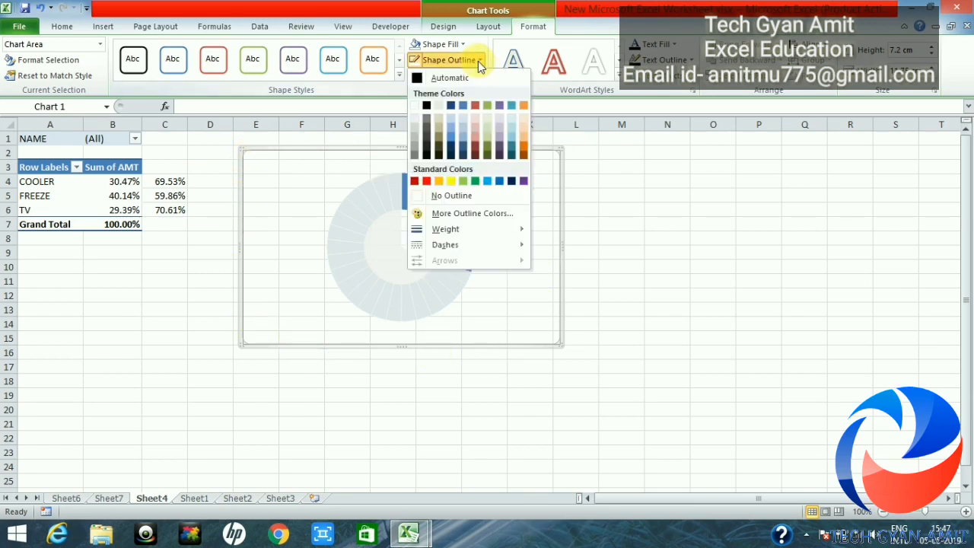
pyautogui.click(422, 197)
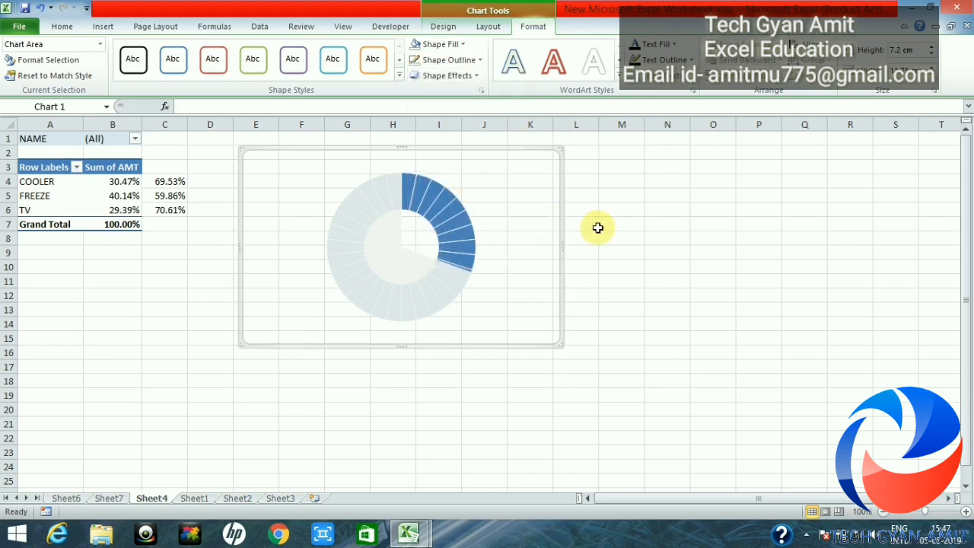
pyautogui.click(626, 225)
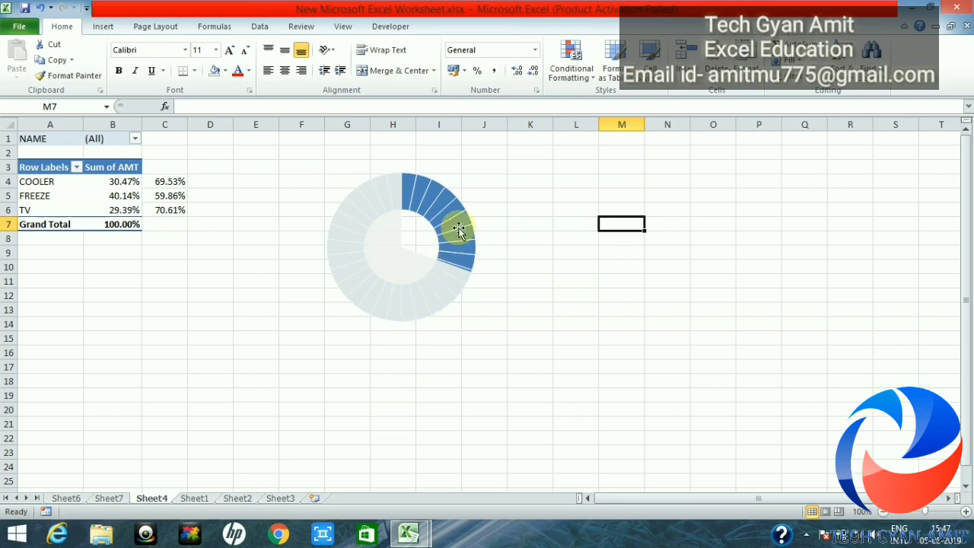
# Copy the whole COOLER chart and paste the duplicate at cell M8.
pyautogui.moveTo(455, 228)
pyautogui.click(459, 236)
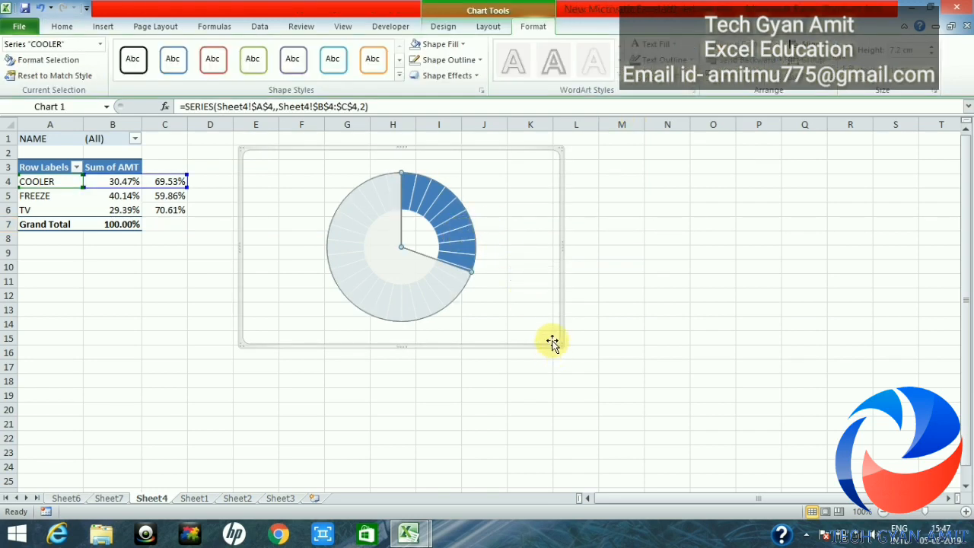
pyautogui.click(553, 338)
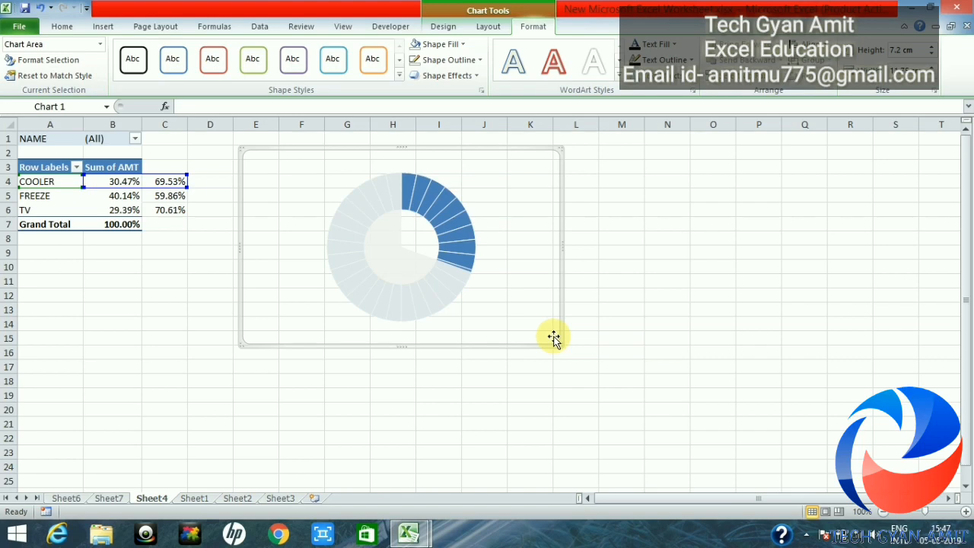
pyautogui.click(625, 237)
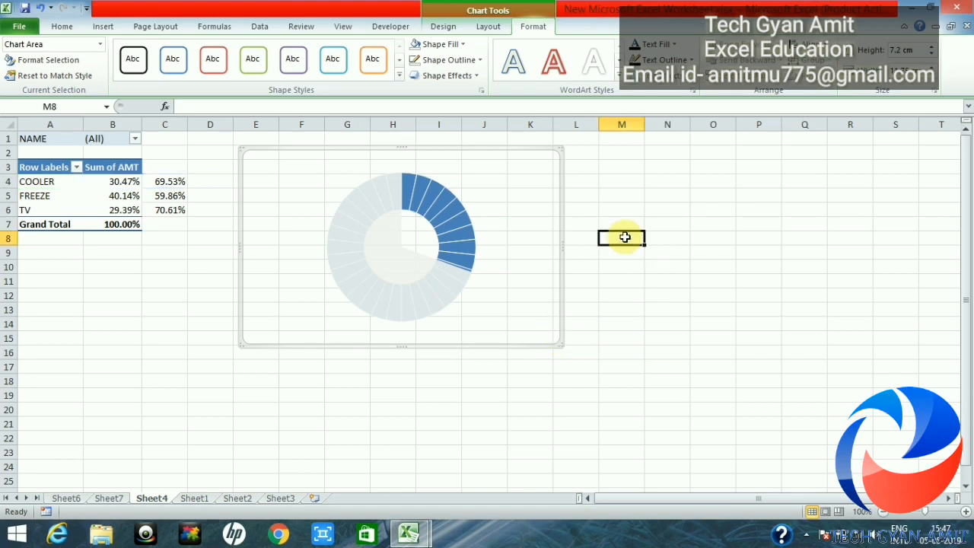
pyautogui.hotkey('ctrl', 'v')
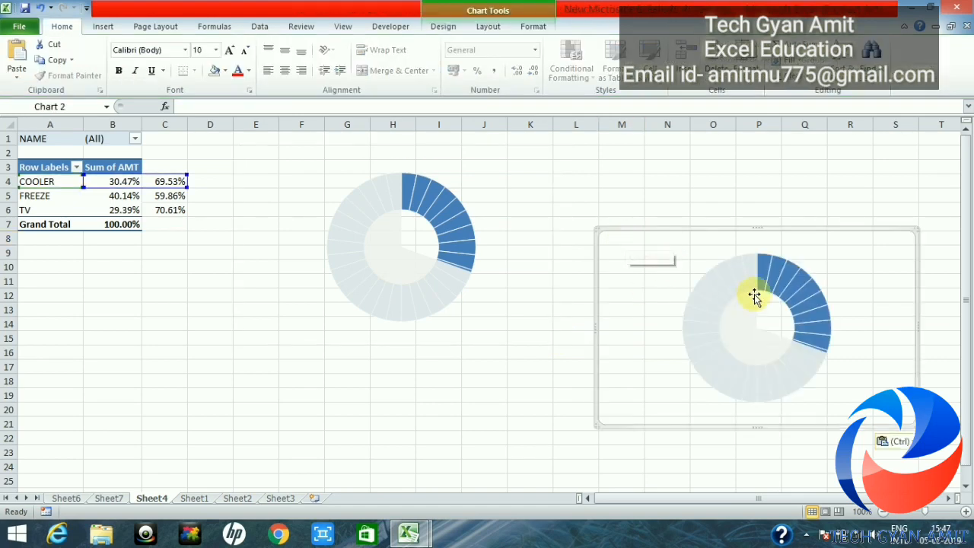
# Move the duplicate chart beside the original, over columns J to Q, and remove the COOLER series from its data source.
pyautogui.moveTo(746, 324); pyautogui.dragTo(560, 210)
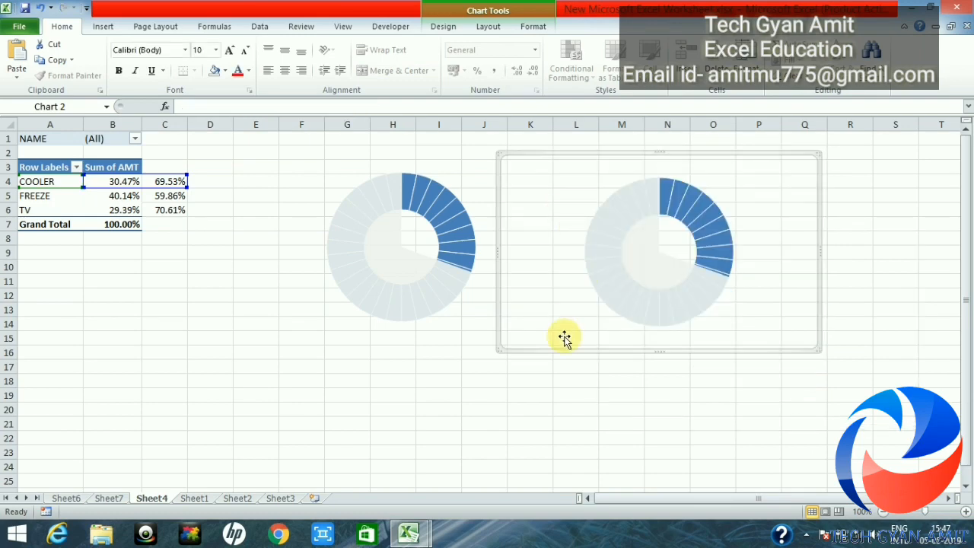
pyautogui.click(650, 408)
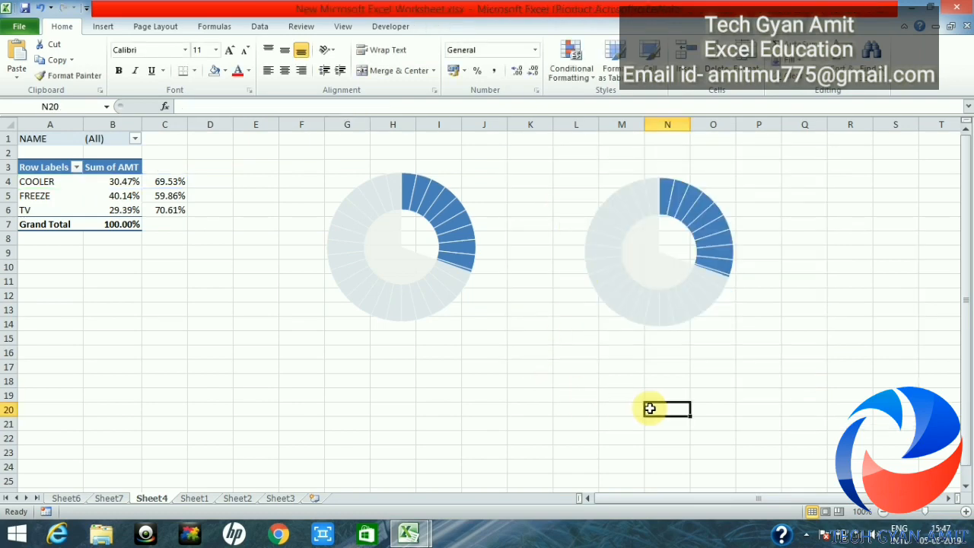
pyautogui.click(681, 293)
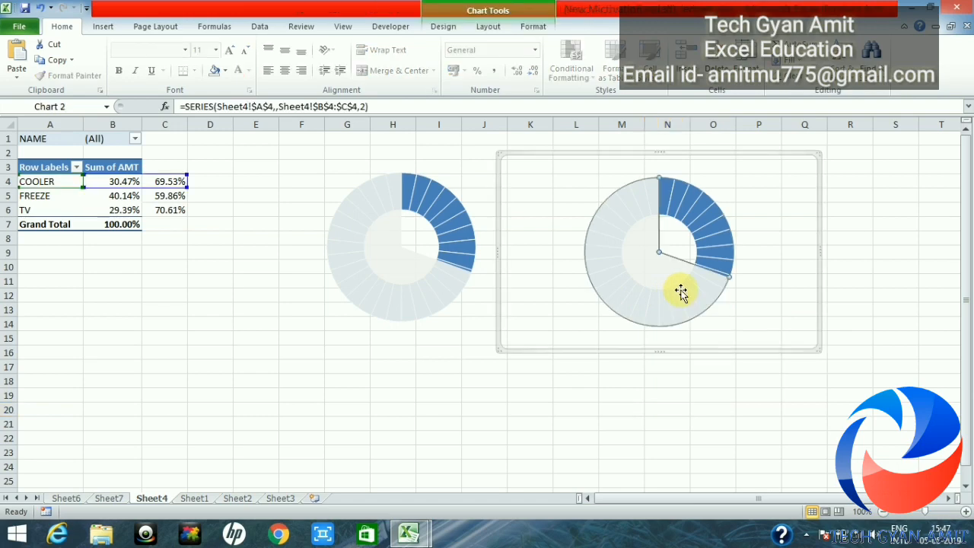
pyautogui.rightClick(682, 292)
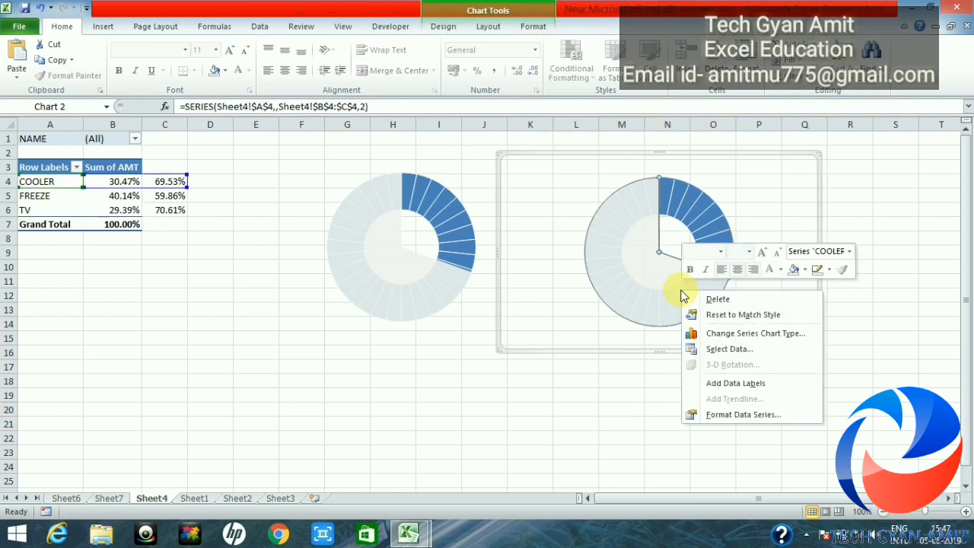
pyautogui.click(732, 350)
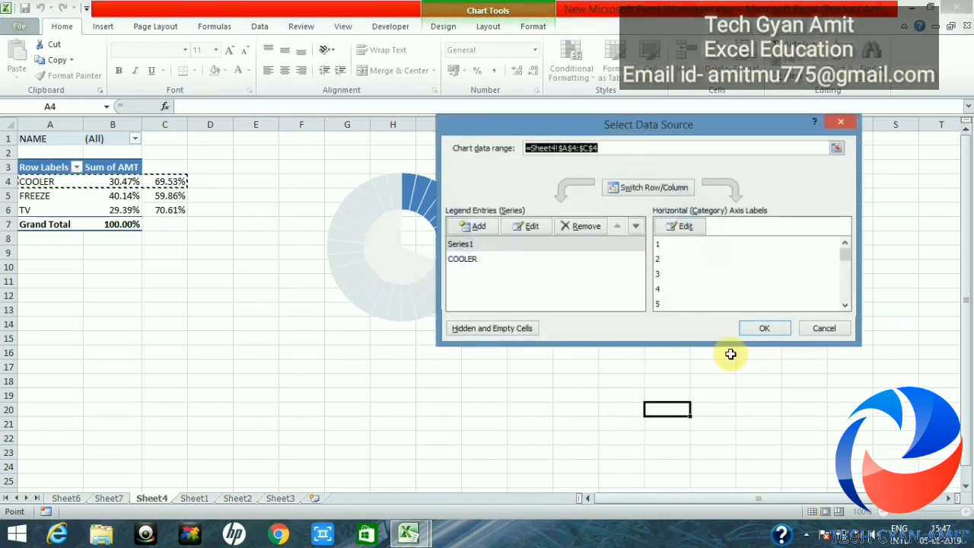
pyautogui.click(468, 260)
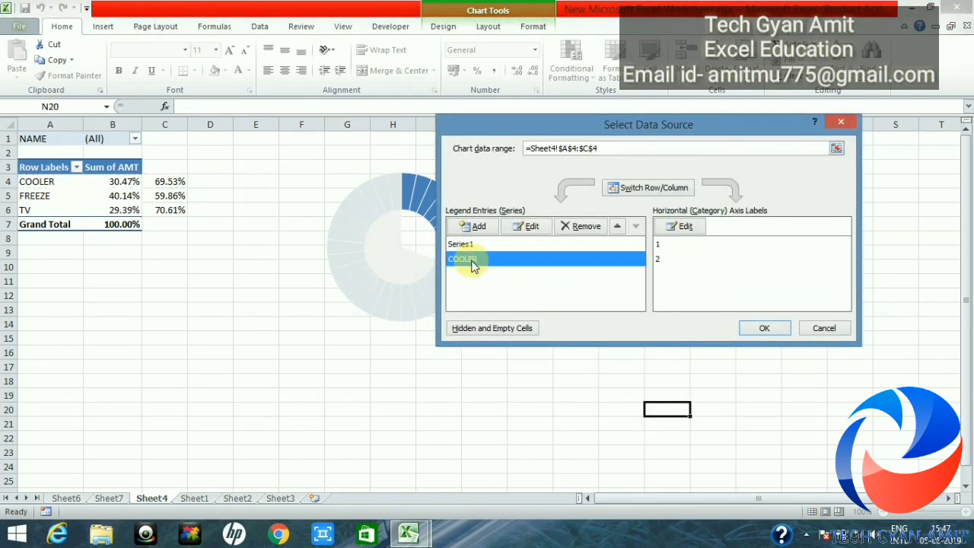
pyautogui.click(588, 233)
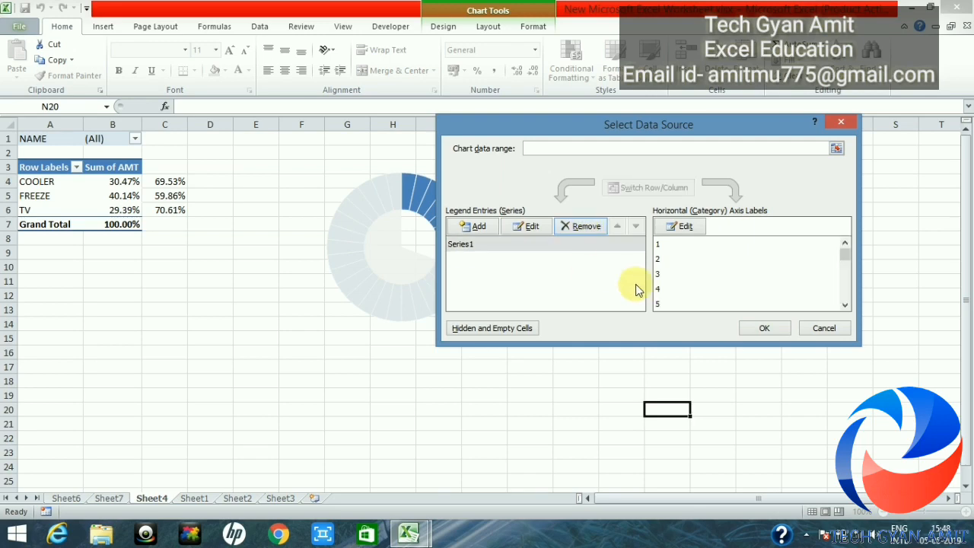
pyautogui.click(771, 333)
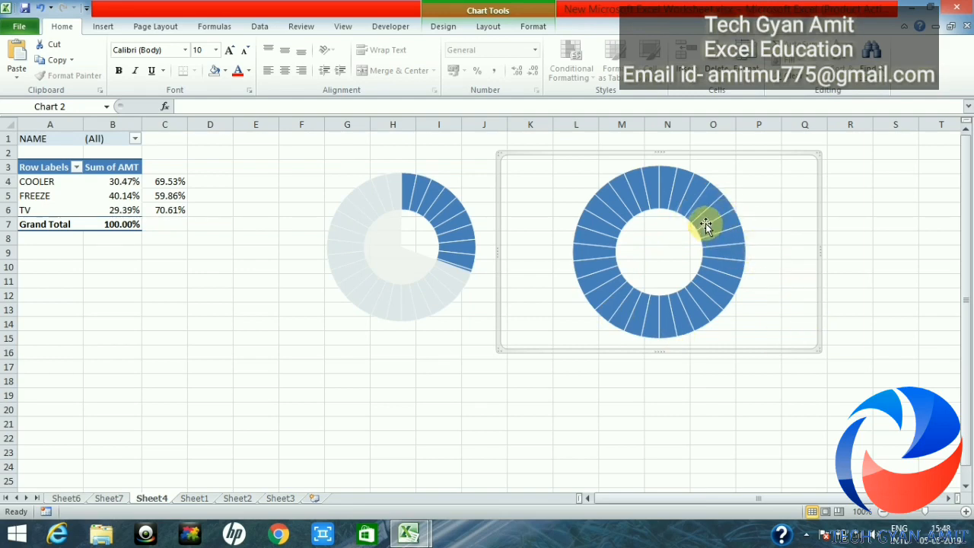
# Fill all the doughnut segments of the duplicate chart with black.
pyautogui.moveTo(705, 223)
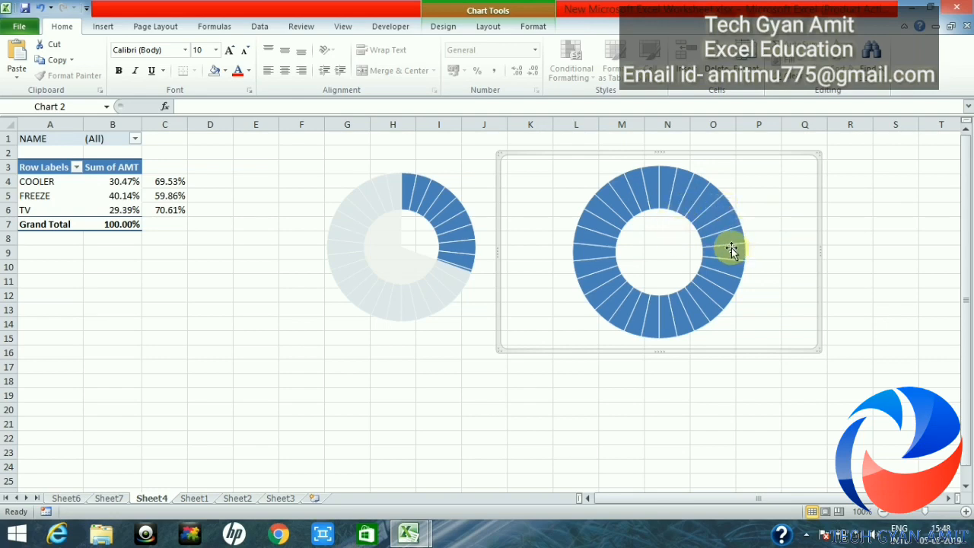
pyautogui.moveTo(731, 250)
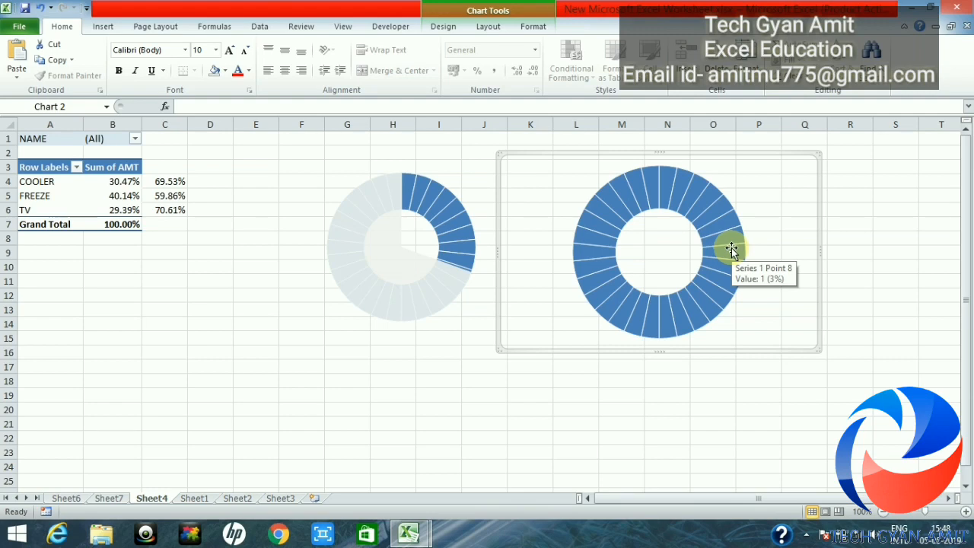
pyautogui.click(708, 203)
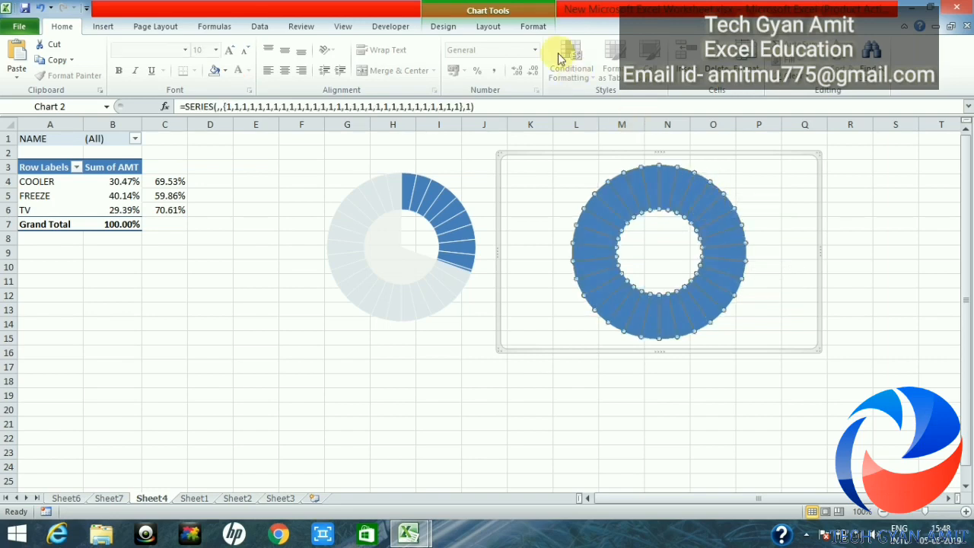
pyautogui.click(535, 29)
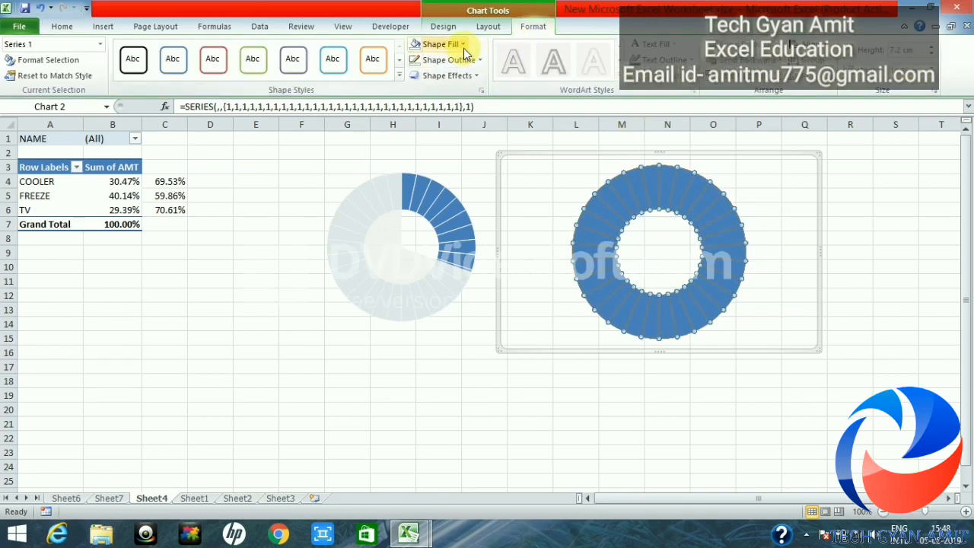
pyautogui.click(464, 45)
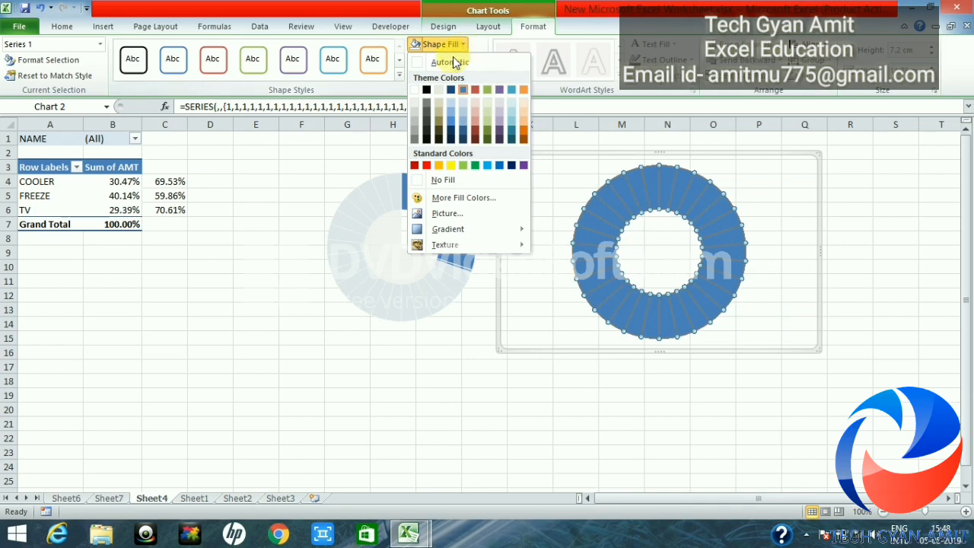
pyautogui.click(427, 91)
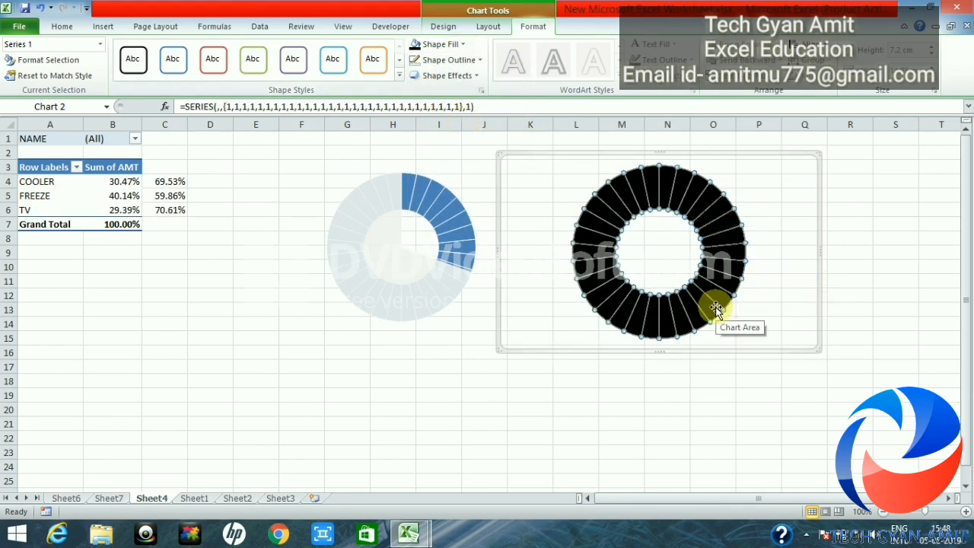
pyautogui.click(767, 259)
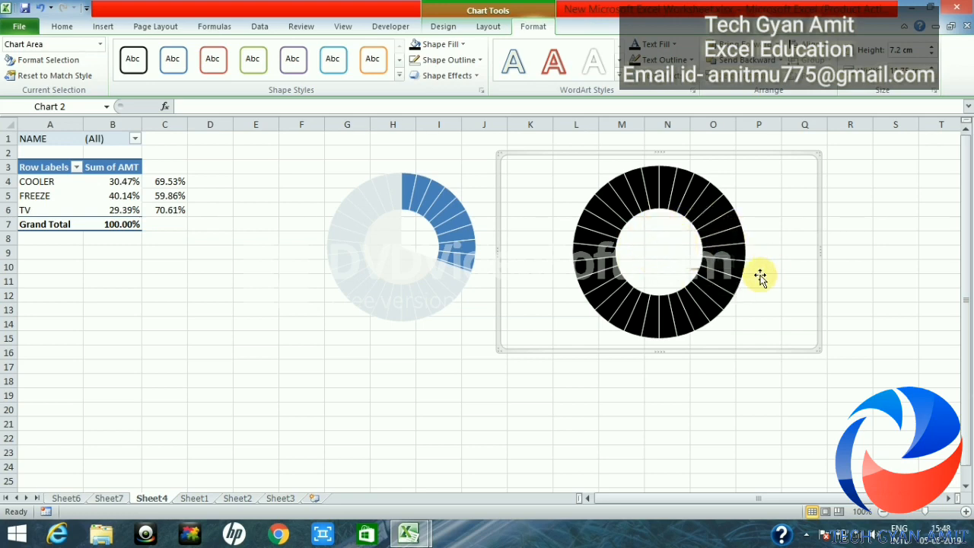
# Set the black doughnut's hole size to 60%.
pyautogui.rightClick(715, 274)
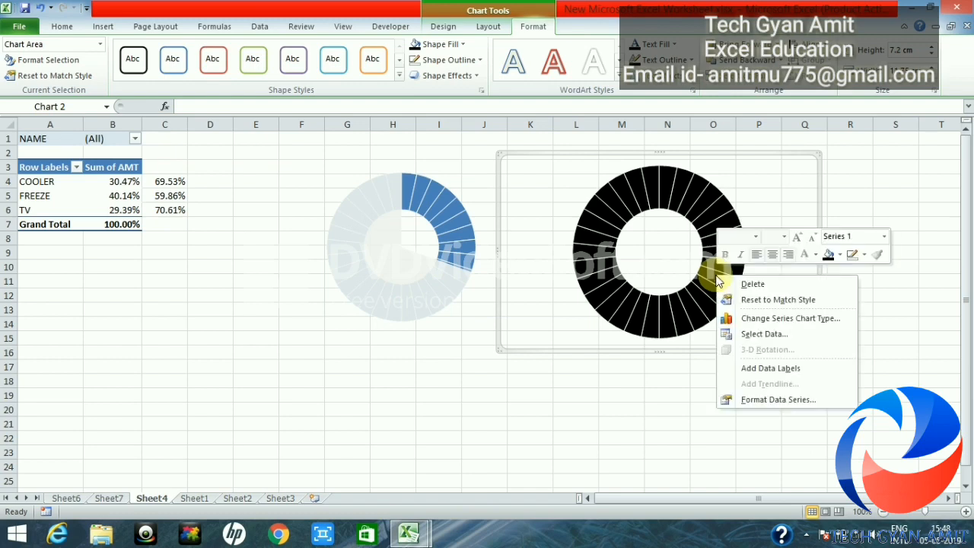
pyautogui.click(778, 399)
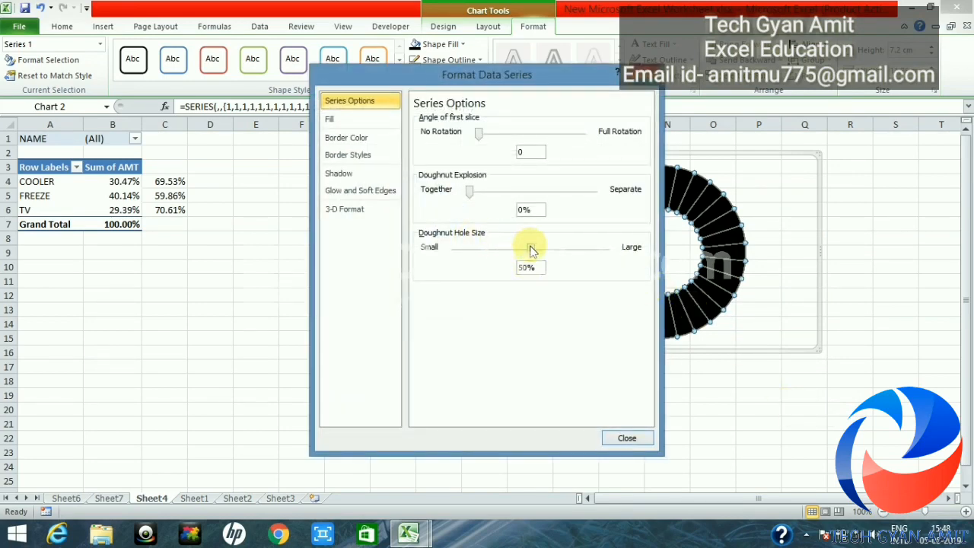
pyautogui.moveTo(531, 248); pyautogui.dragTo(548, 249)
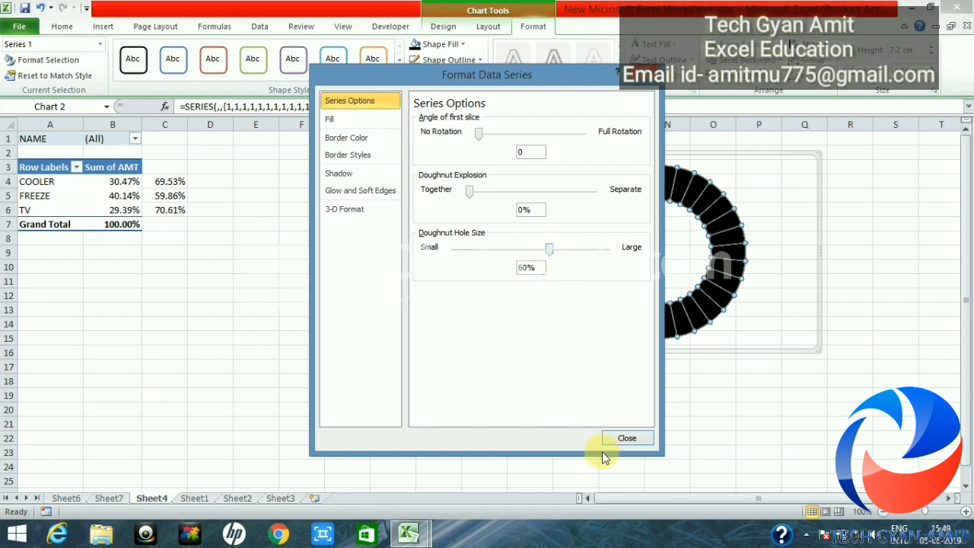
pyautogui.click(627, 437)
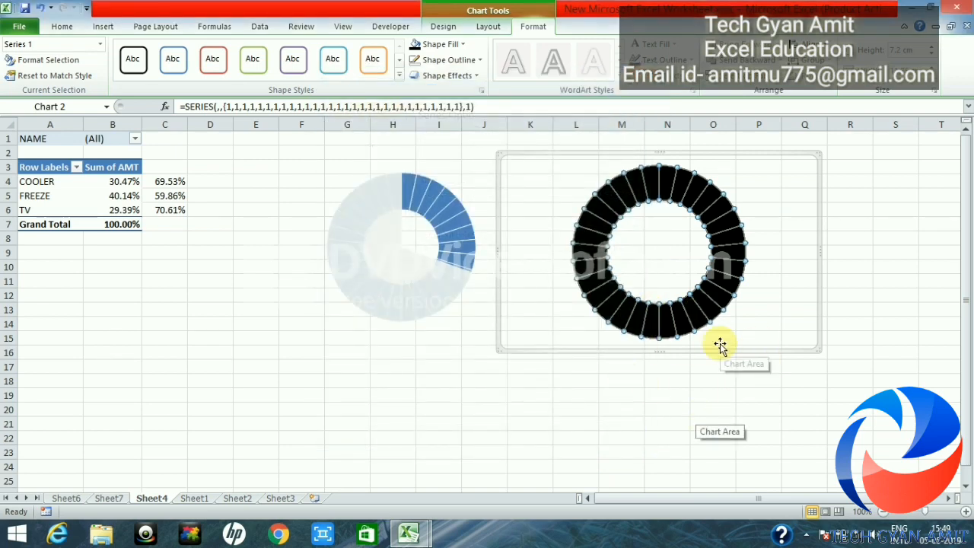
pyautogui.click(777, 273)
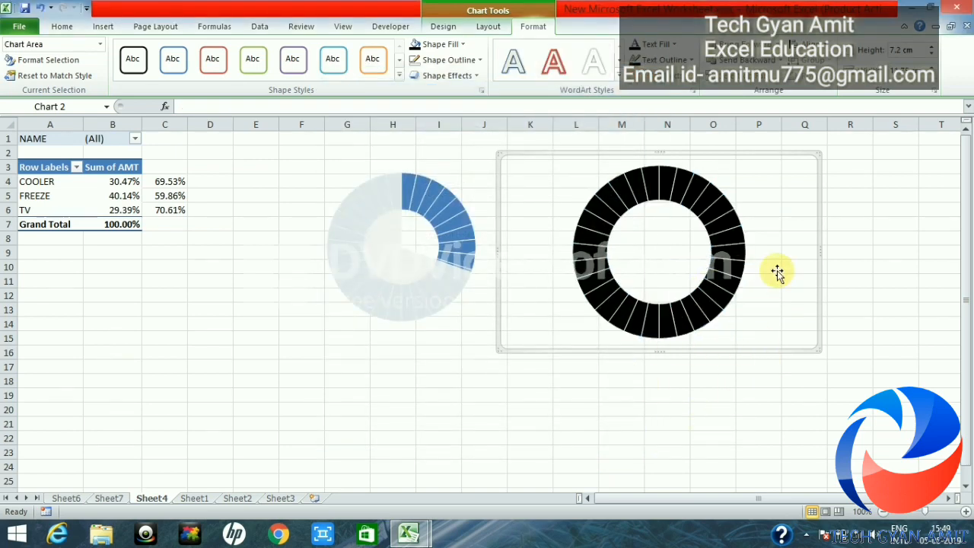
# Add a FREEZE series to the duplicate chart, with its name from Sheet4 cell A5 and its values from B5:C5.
pyautogui.click(717, 206)
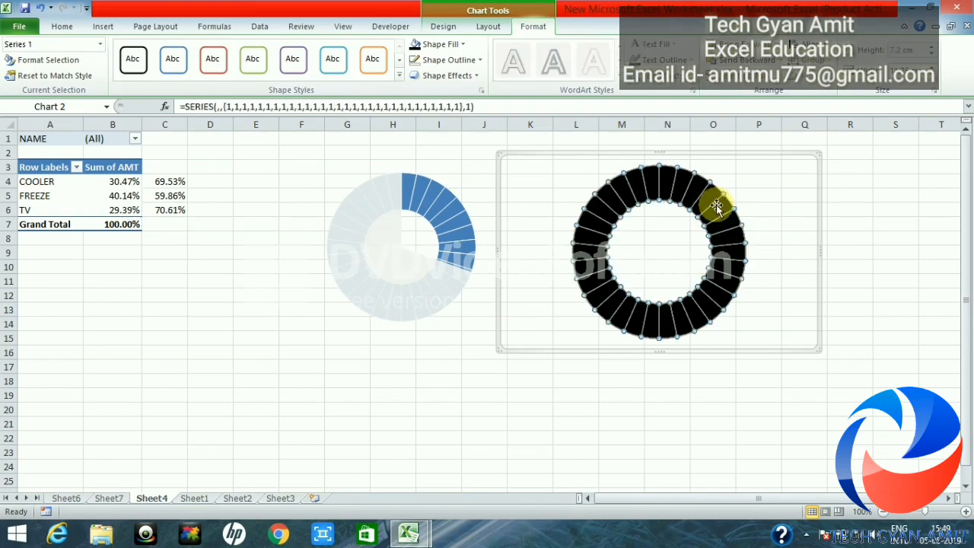
pyautogui.rightClick(716, 206)
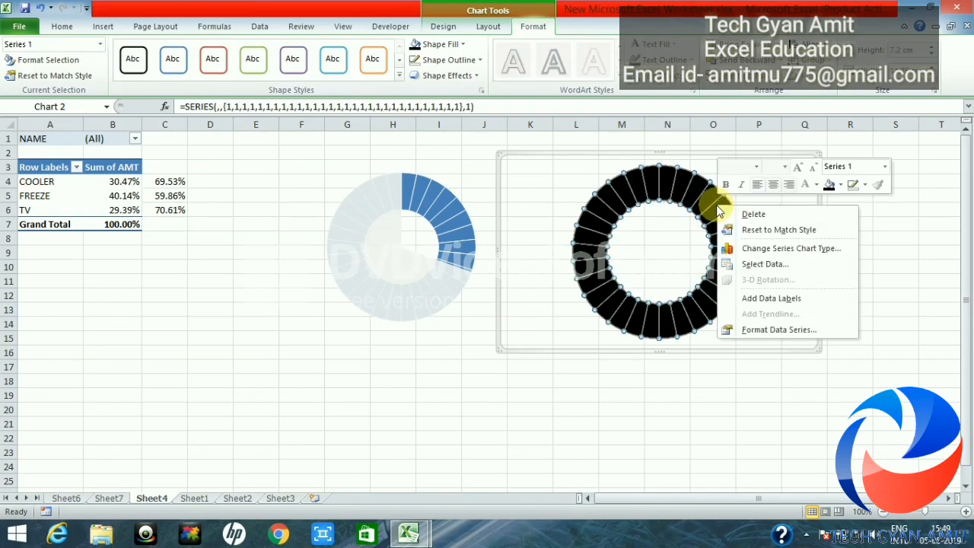
pyautogui.click(766, 264)
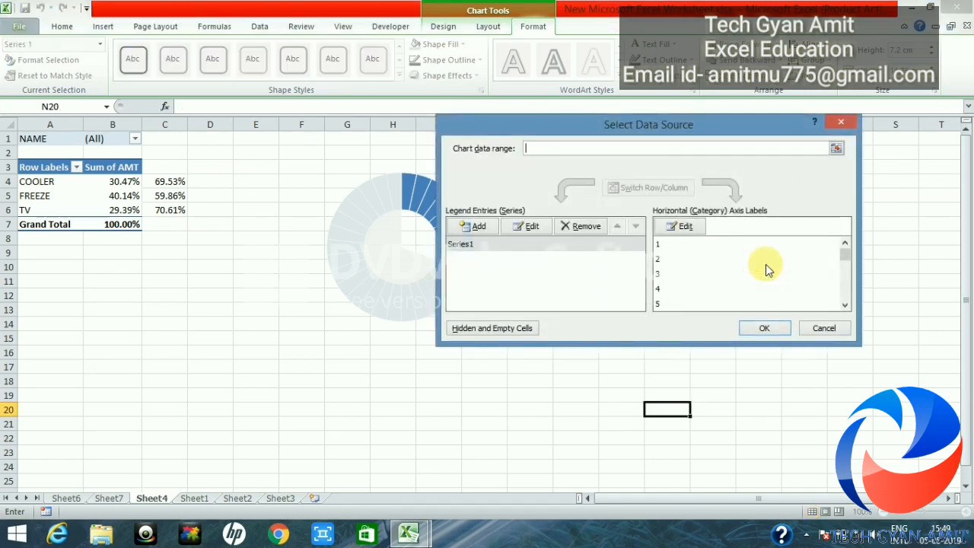
pyautogui.click(480, 227)
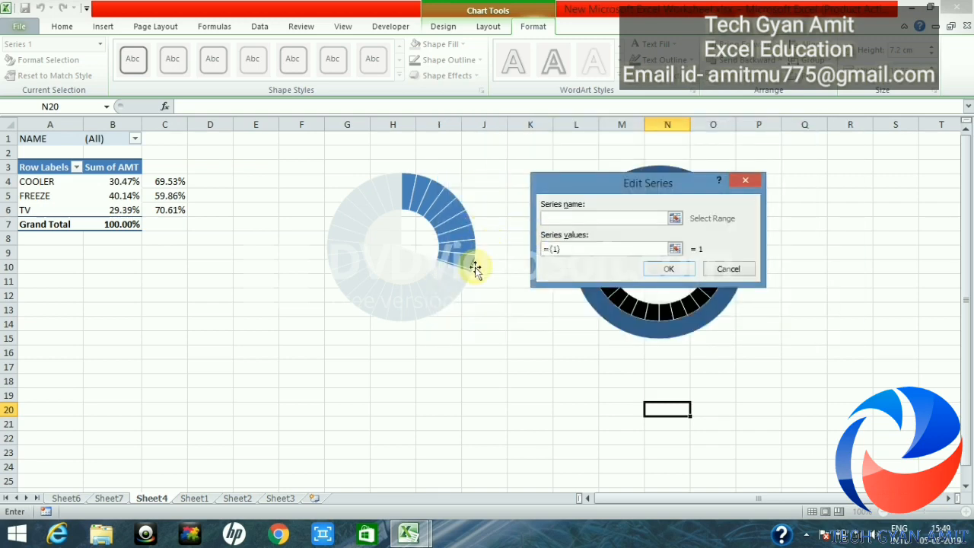
pyautogui.click(562, 216)
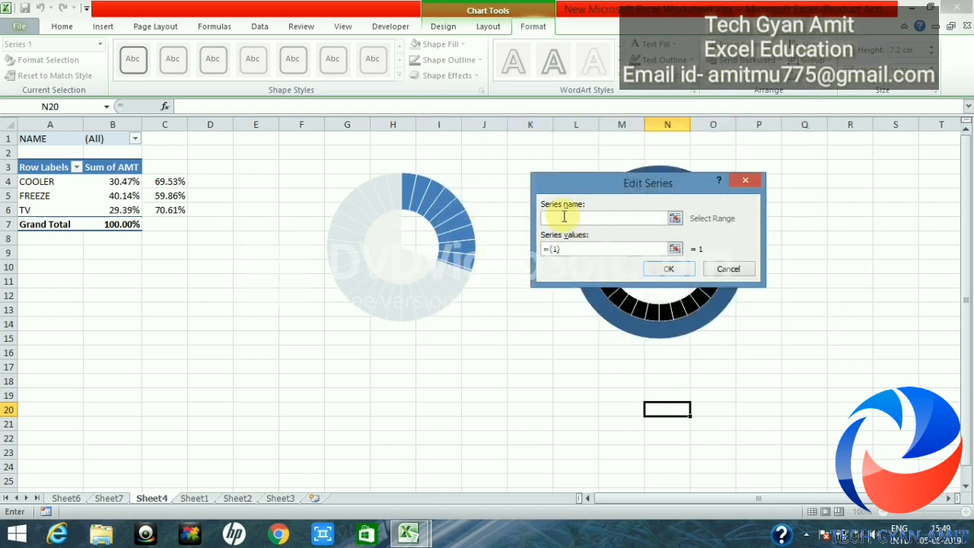
pyautogui.click(27, 195)
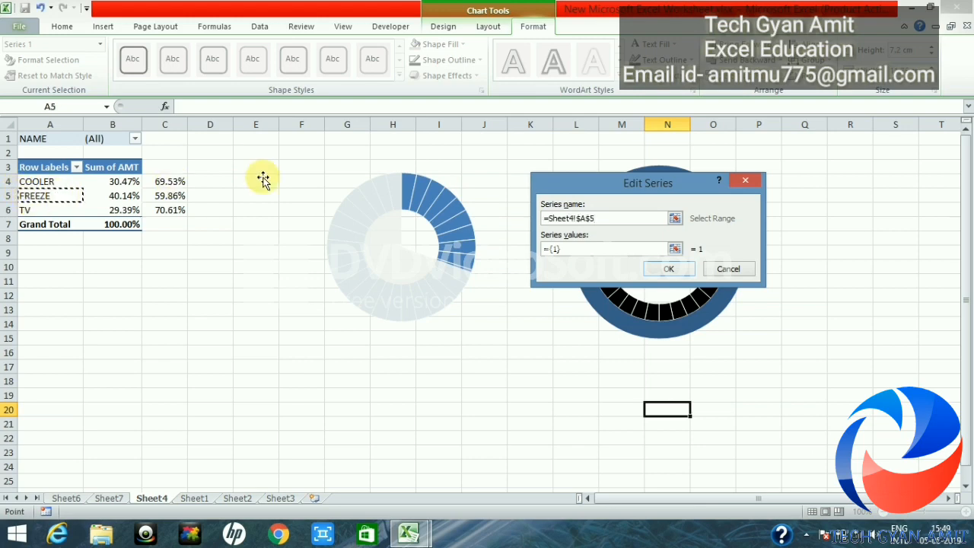
pyautogui.click(572, 248)
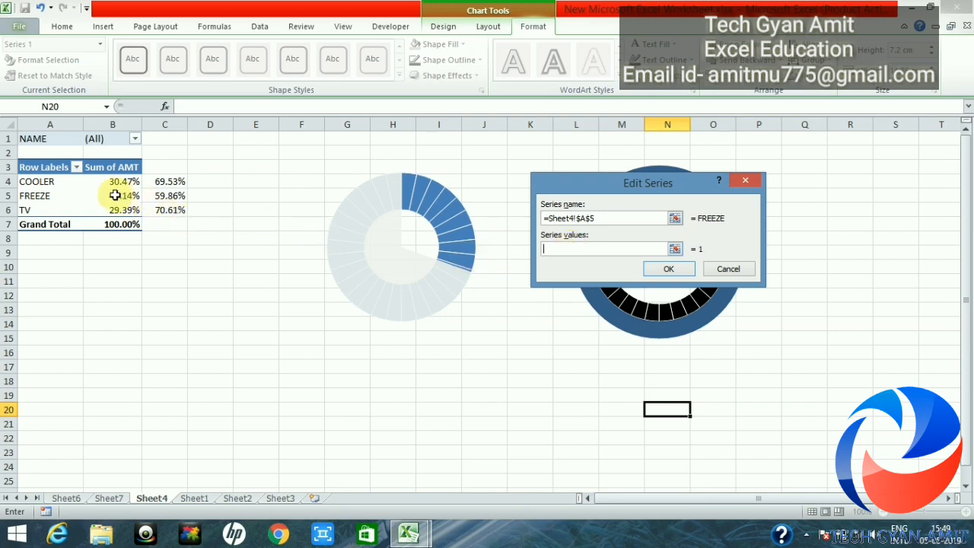
pyautogui.moveTo(124, 197); pyautogui.dragTo(169, 194)
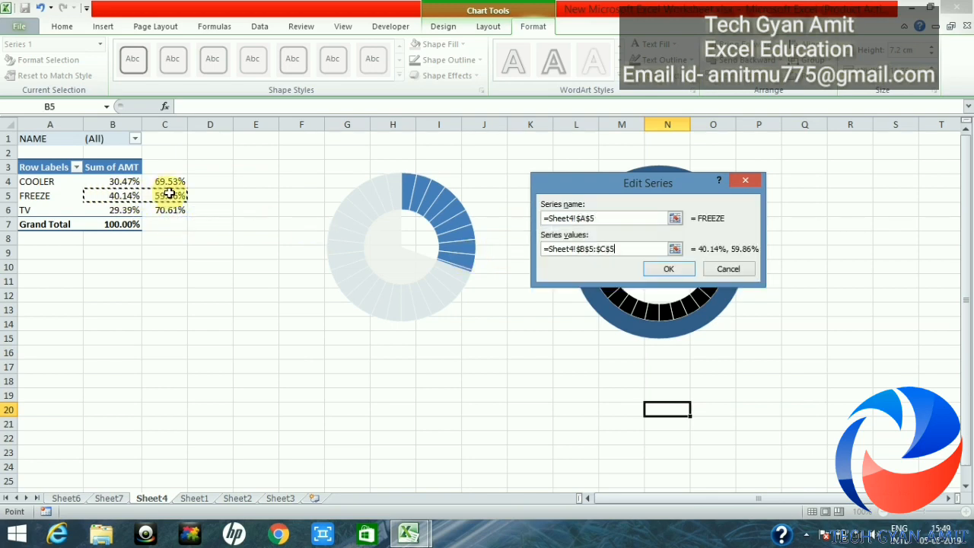
pyautogui.click(670, 269)
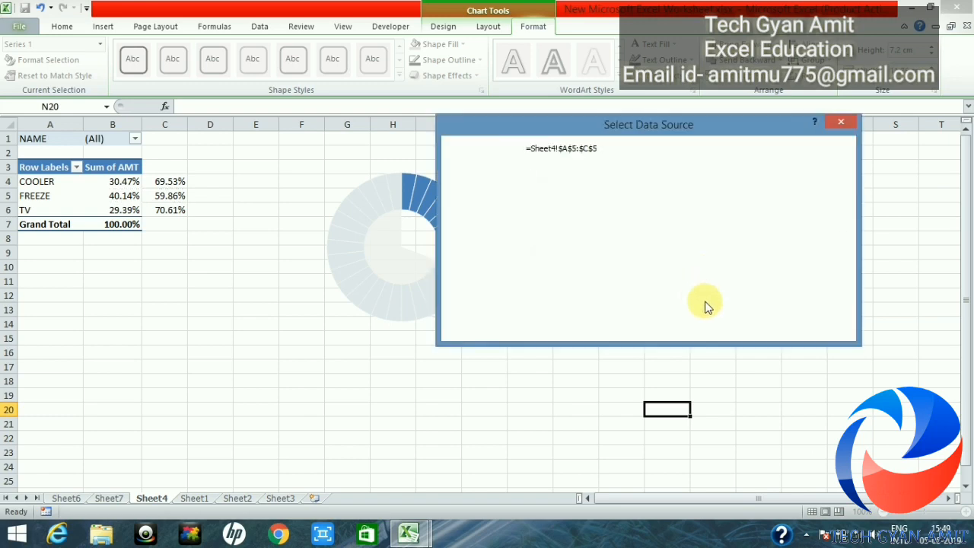
pyautogui.click(765, 328)
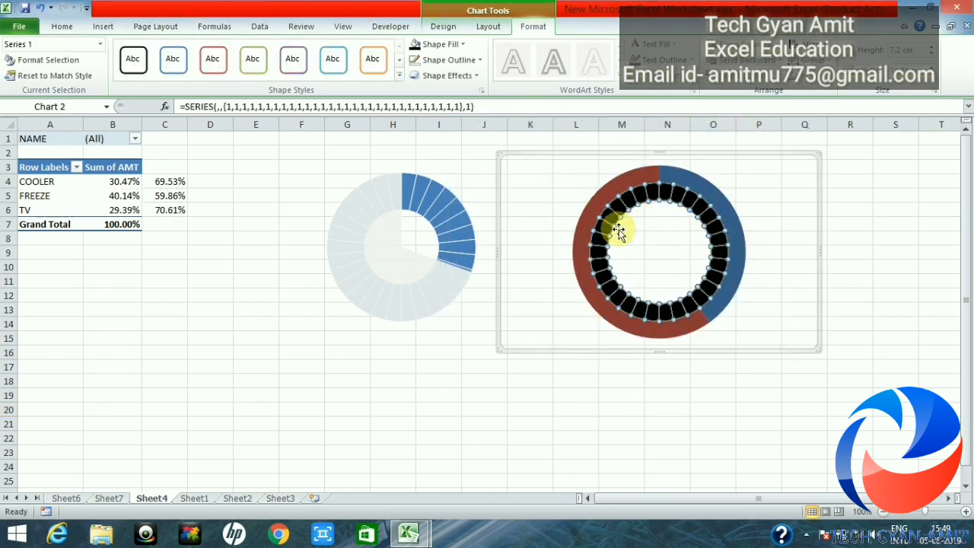
# Change the FREEZE series to a standard 2-D pie chart type.
pyautogui.click(732, 231)
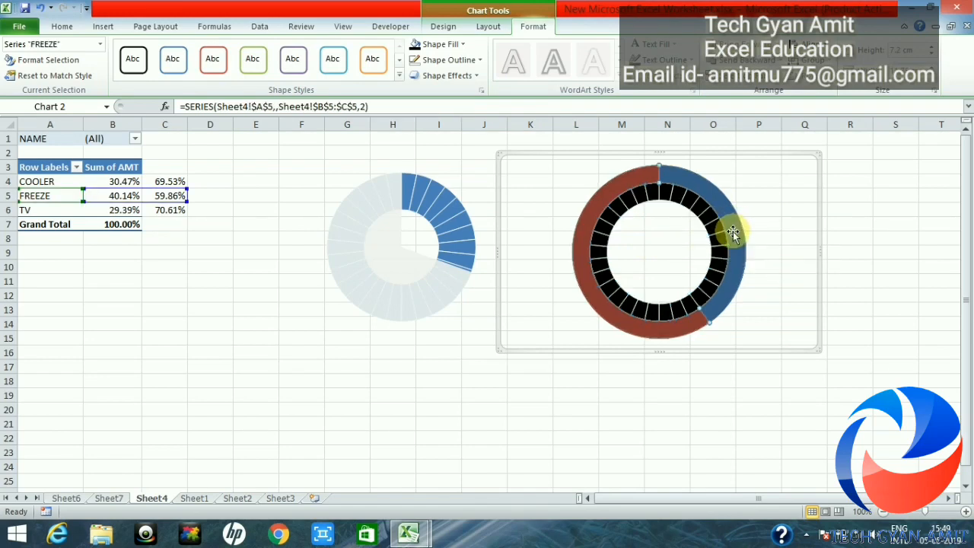
pyautogui.rightClick(733, 232)
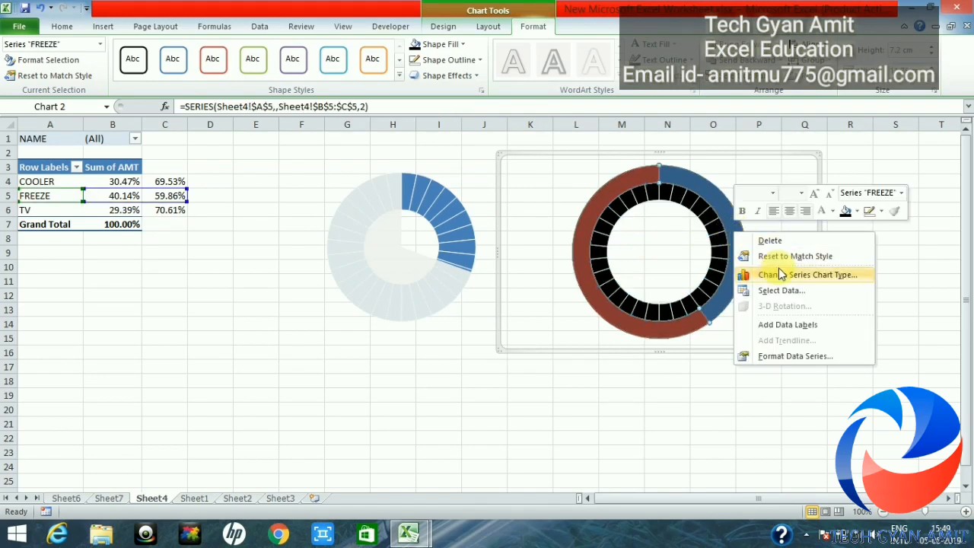
pyautogui.click(782, 277)
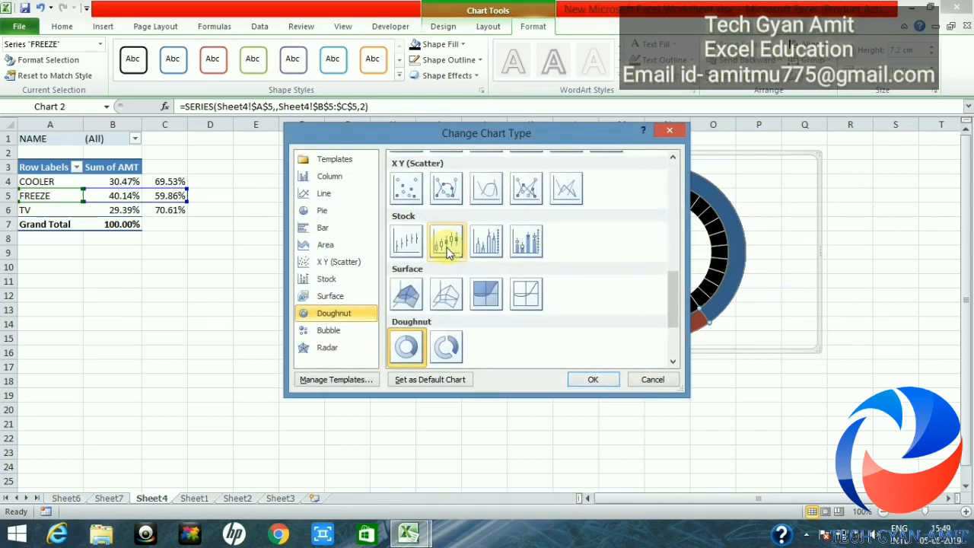
pyautogui.click(321, 211)
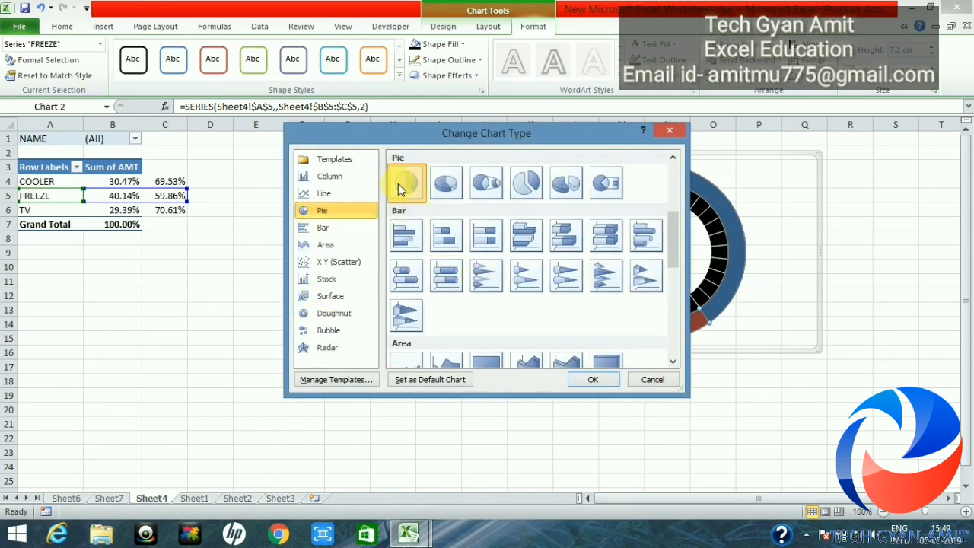
pyautogui.click(594, 381)
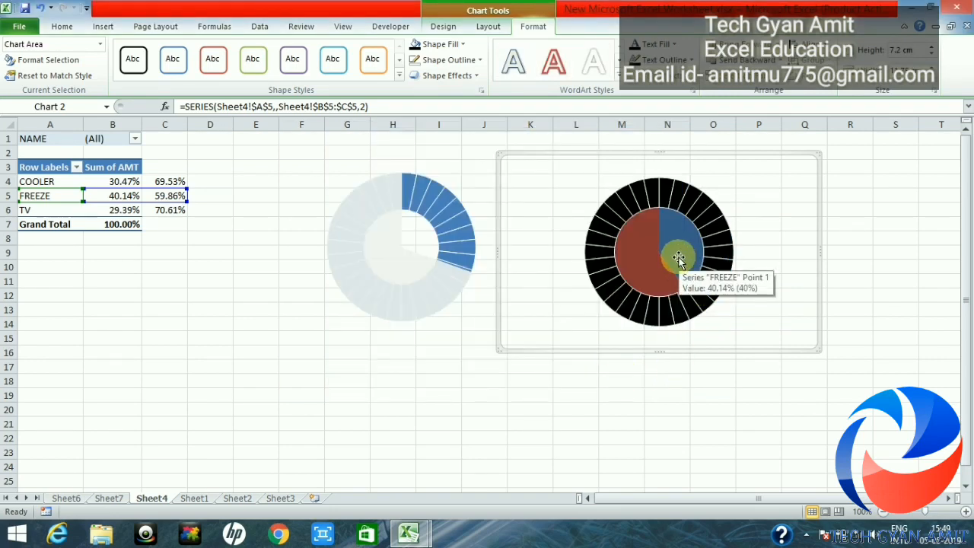
# Plot the FREEZE pie series of the duplicate chart on the secondary axis.
pyautogui.click(678, 259)
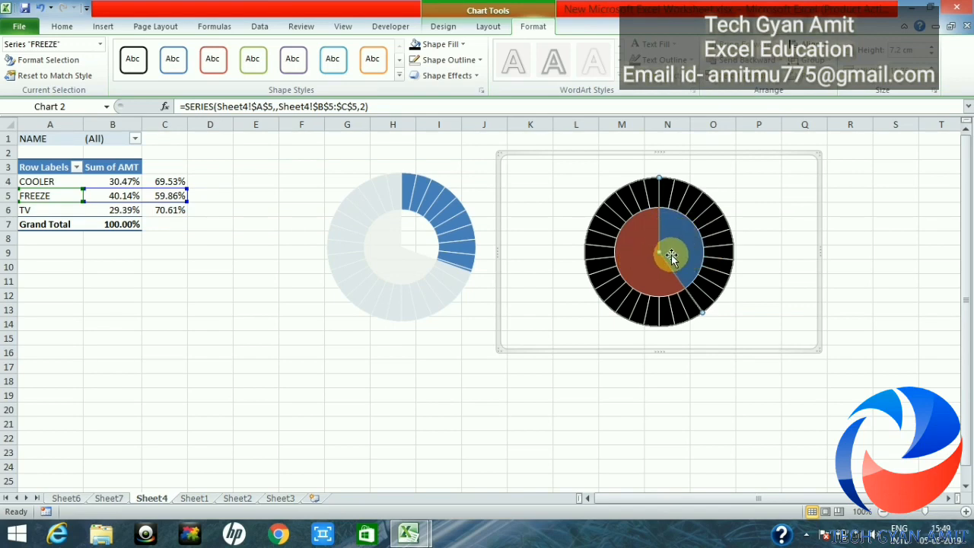
pyautogui.moveTo(672, 259)
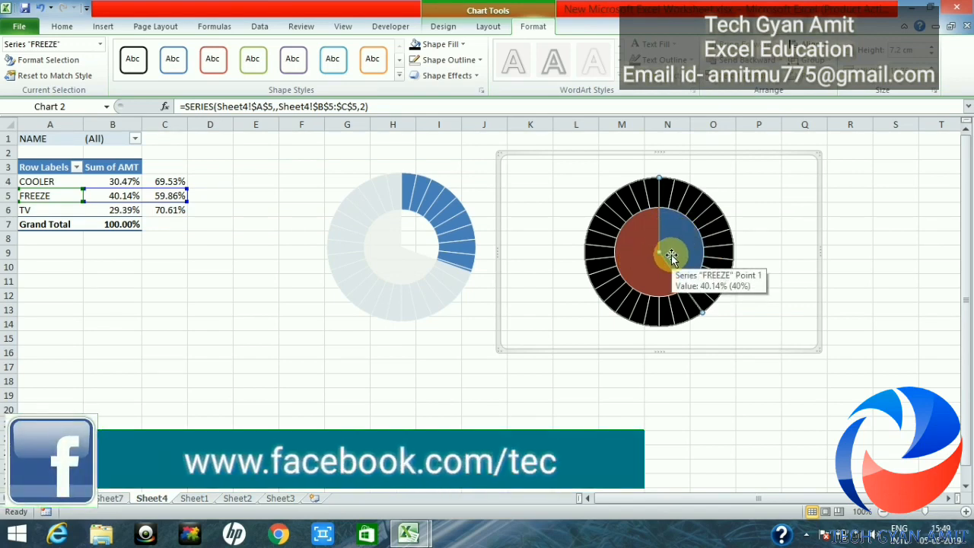
pyautogui.rightClick(672, 259)
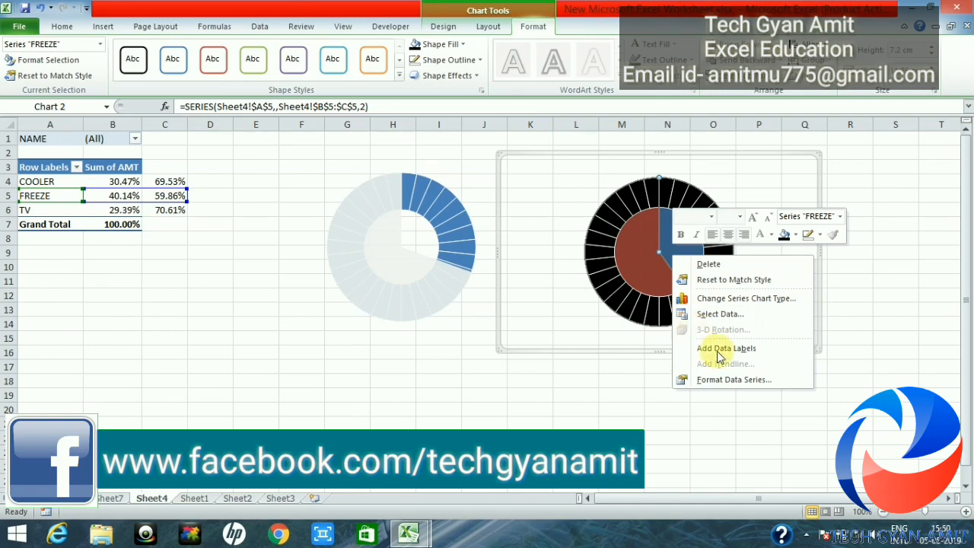
pyautogui.click(734, 379)
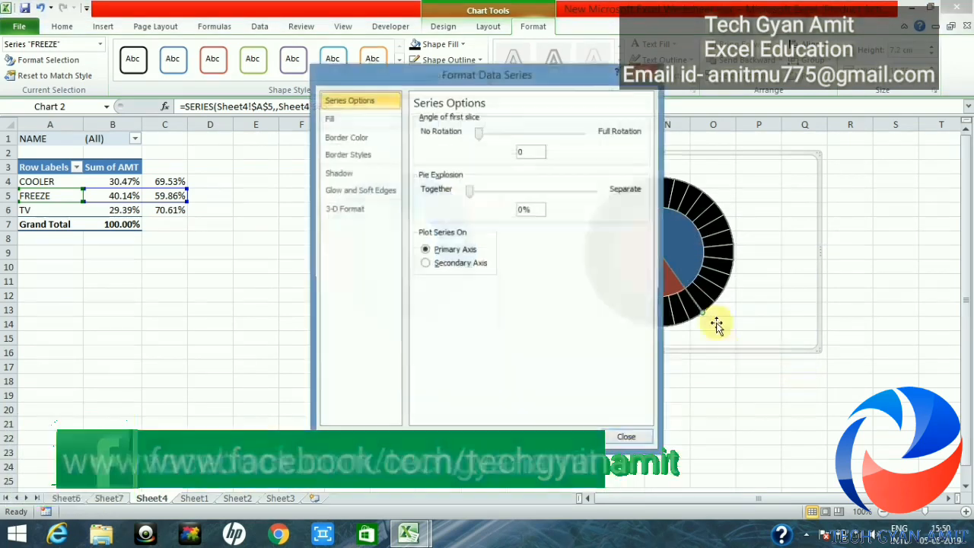
pyautogui.click(461, 265)
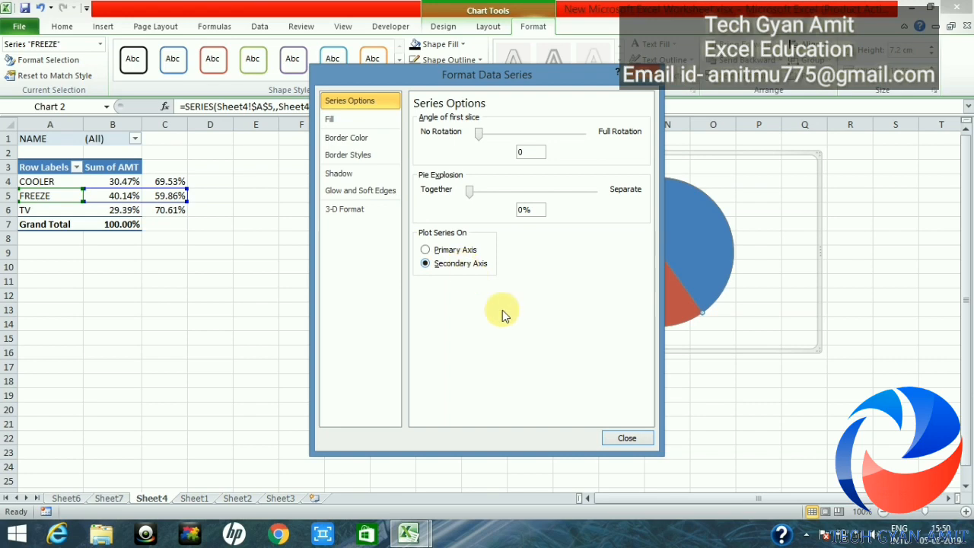
pyautogui.click(627, 439)
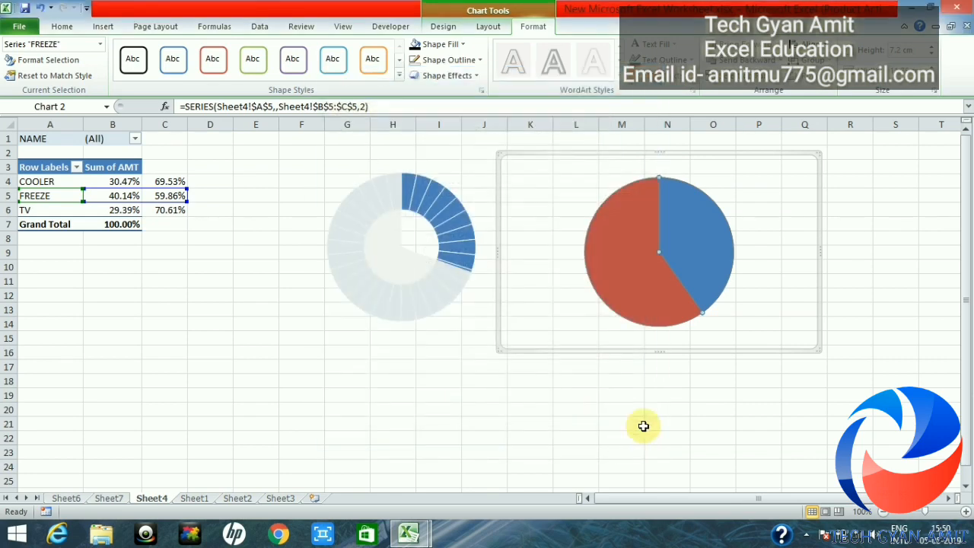
# Remove the fill from the 40.14% slice of the FREEZE pie.
pyautogui.click(695, 243)
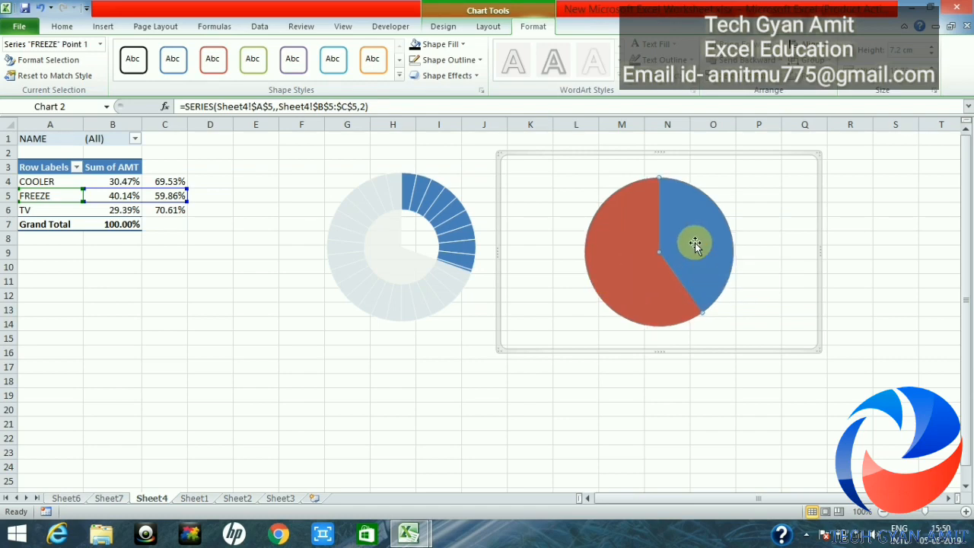
pyautogui.rightClick(695, 243)
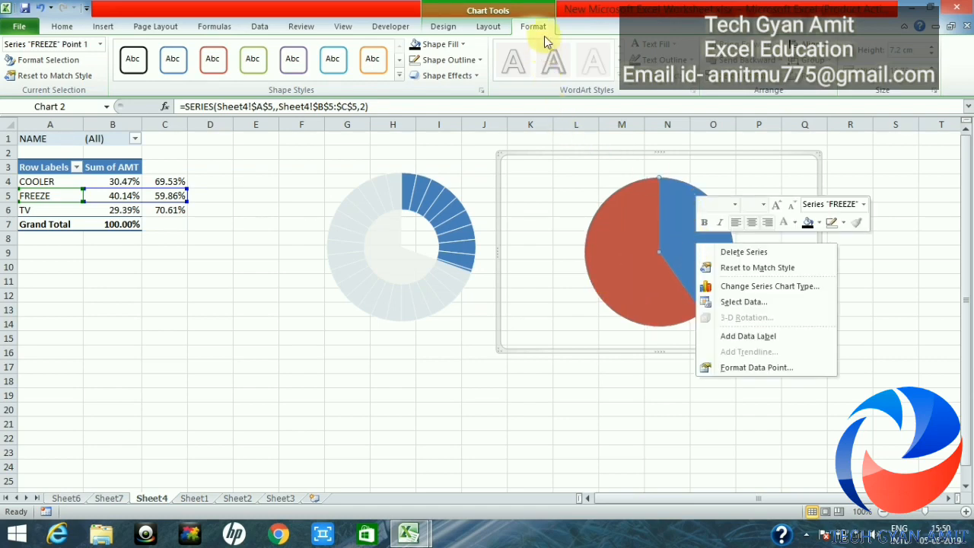
pyautogui.click(460, 47)
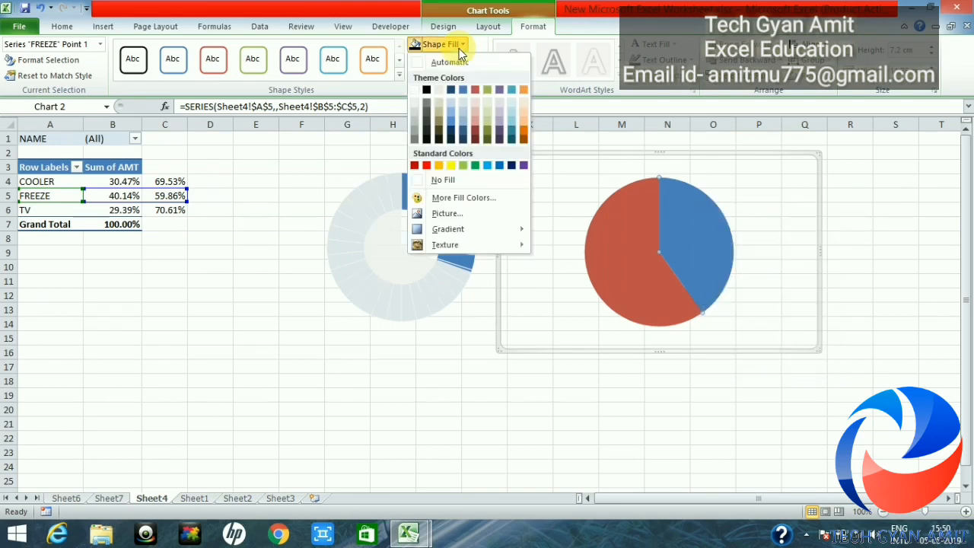
pyautogui.click(425, 181)
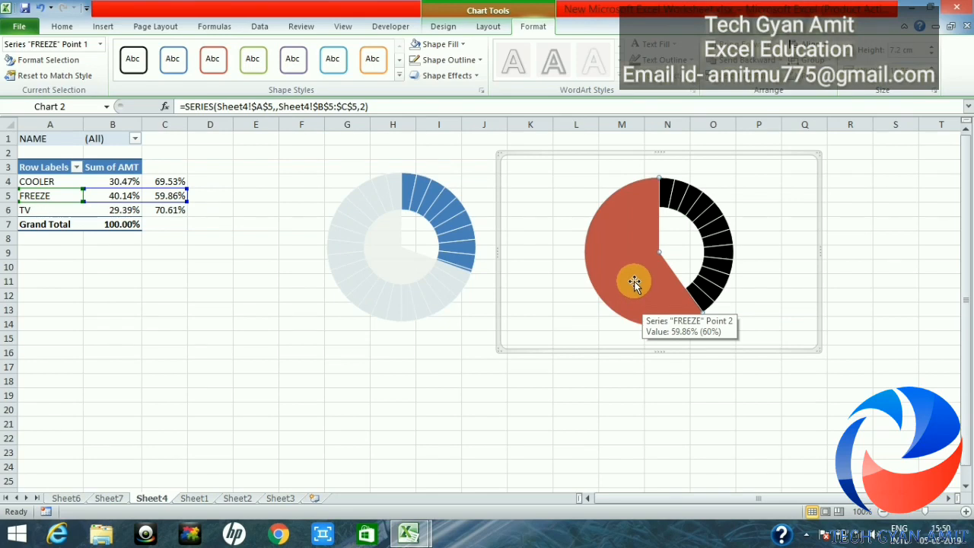
# Give the 59.86% slice of the FREEZE pie a very light grey solid fill with 10% transparency.
pyautogui.click(637, 279)
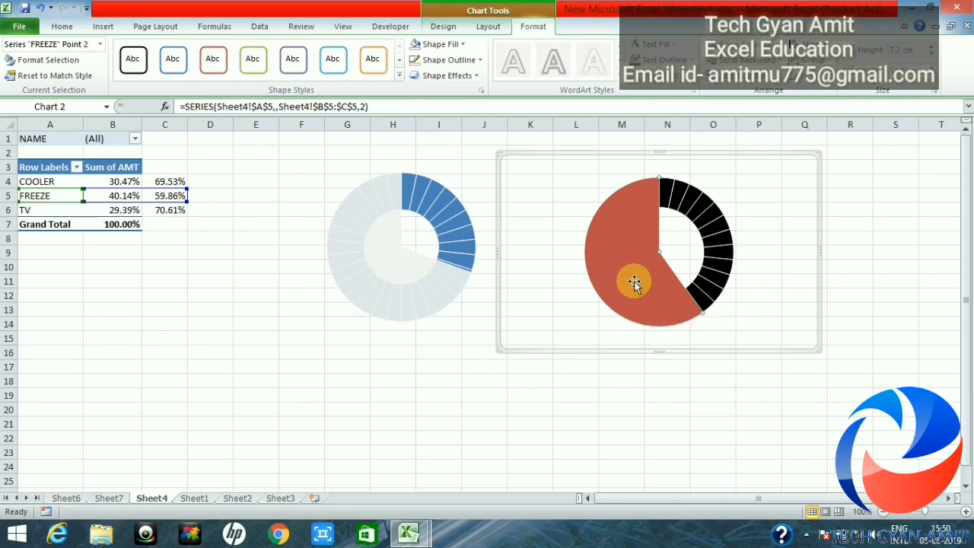
pyautogui.rightClick(637, 281)
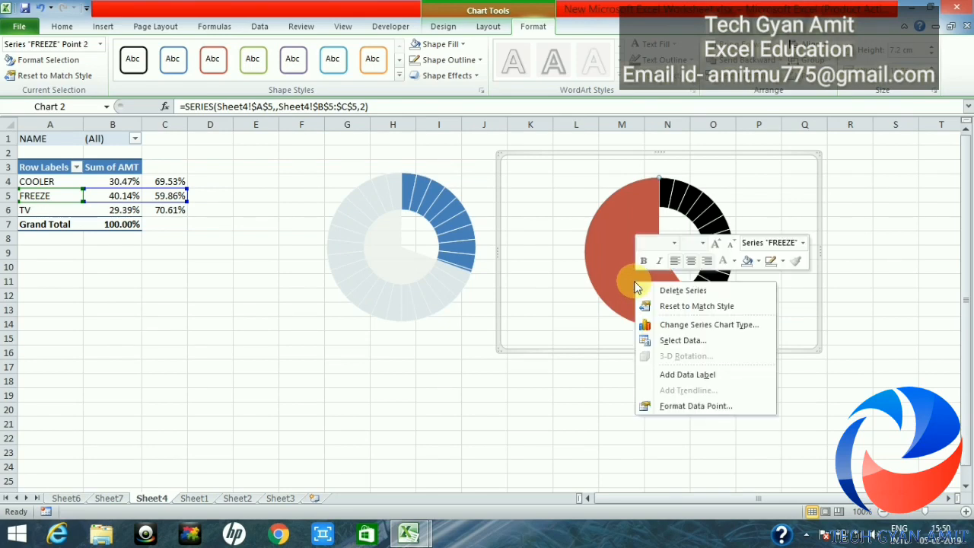
pyautogui.click(693, 407)
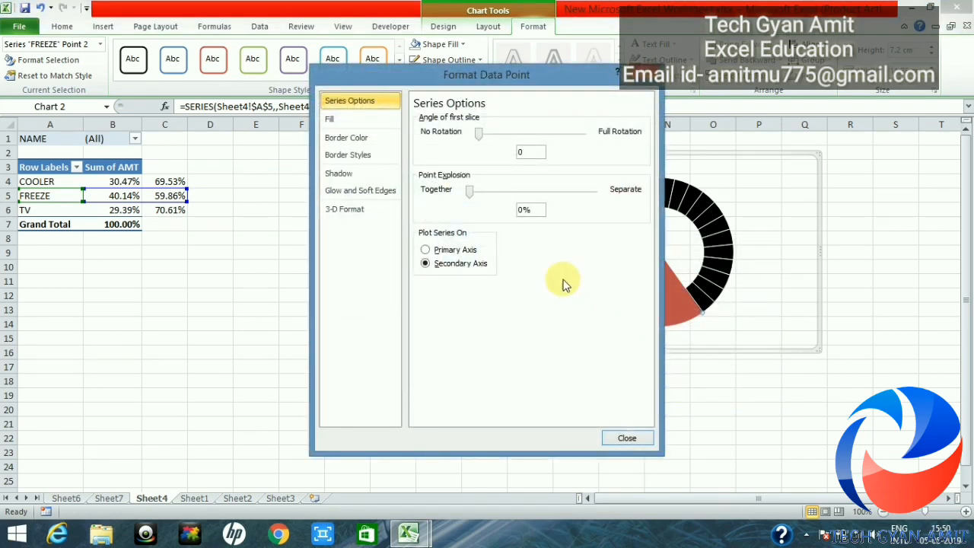
pyautogui.click(347, 122)
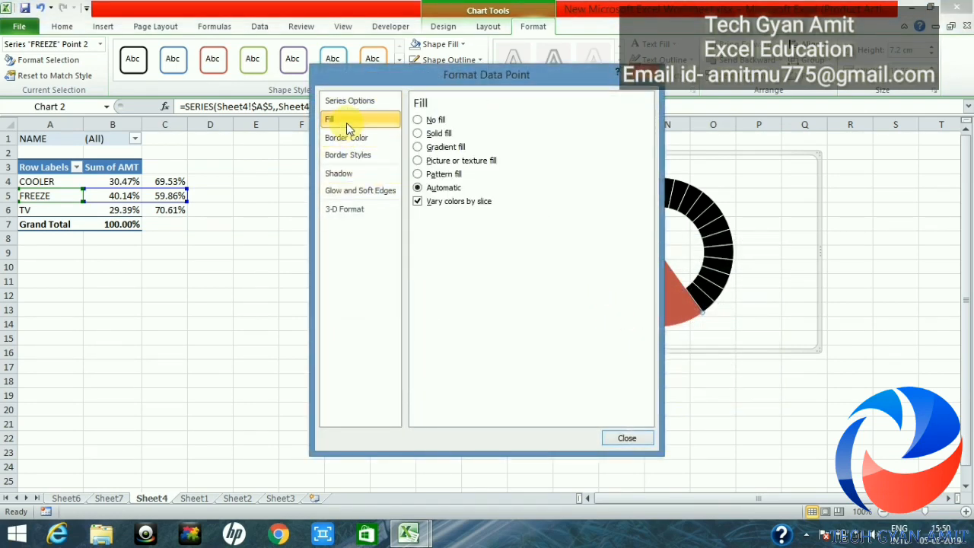
pyautogui.click(421, 134)
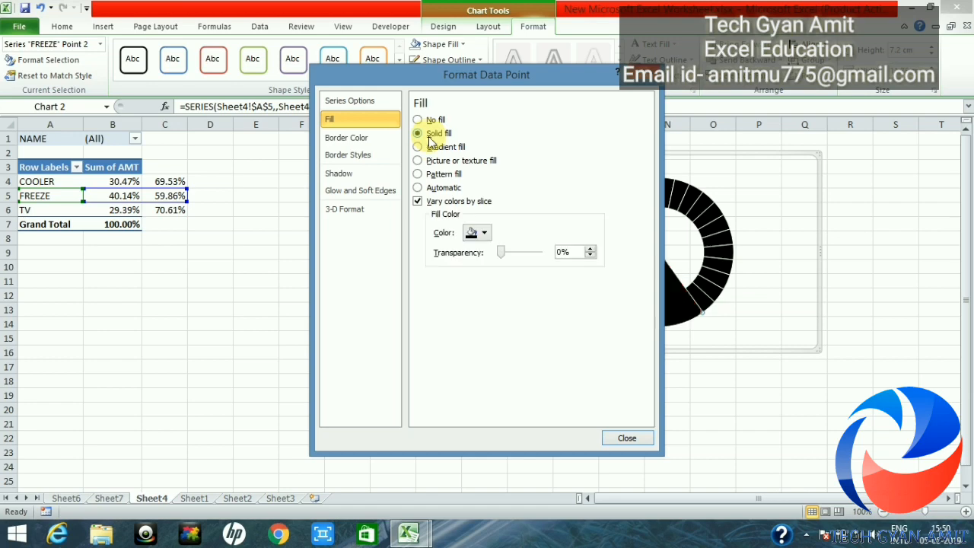
pyautogui.click(484, 235)
pyautogui.click(469, 276)
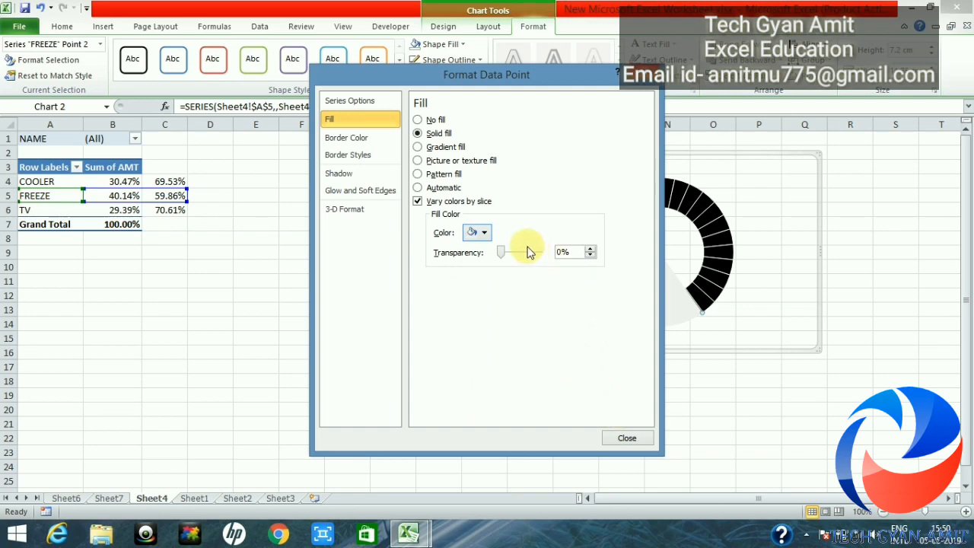
pyautogui.moveTo(510, 256); pyautogui.dragTo(511, 252)
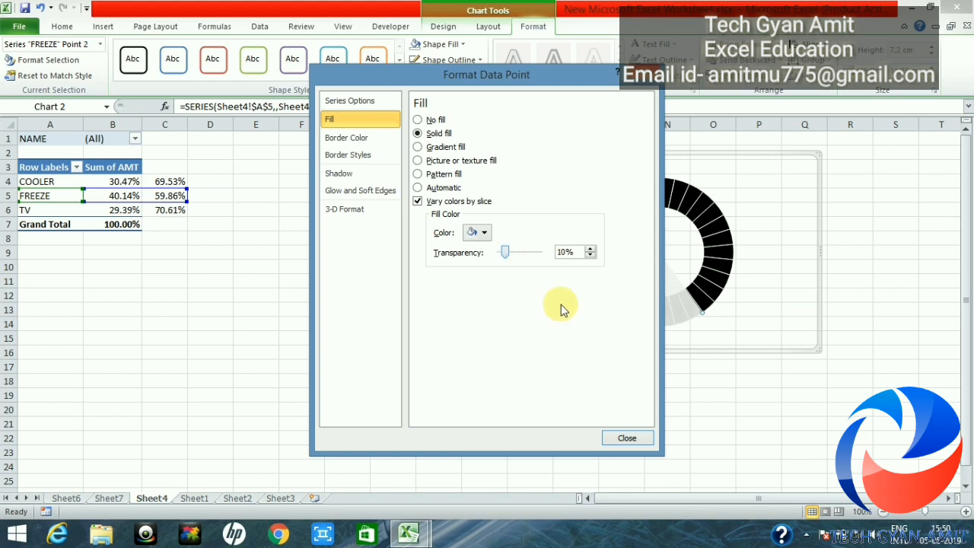
pyautogui.click(625, 439)
pyautogui.click(675, 427)
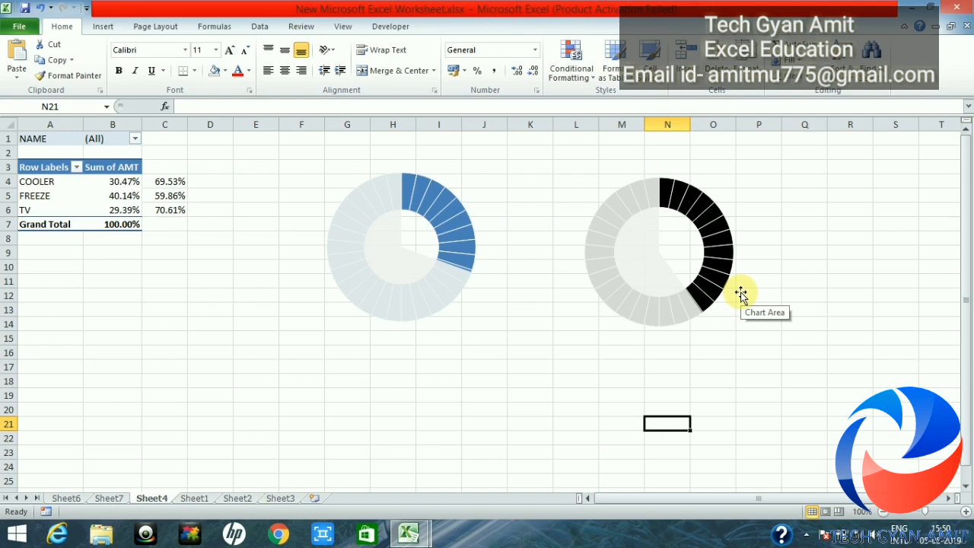
# Turn the black doughnut behind the FREEZE pie into four thin concentric segmented rings.
pyautogui.click(713, 254)
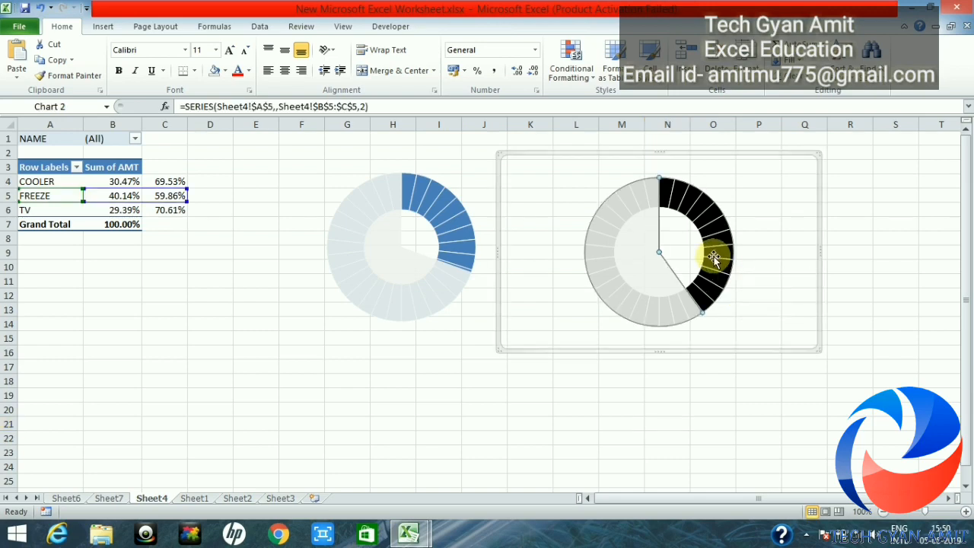
pyautogui.click(806, 342)
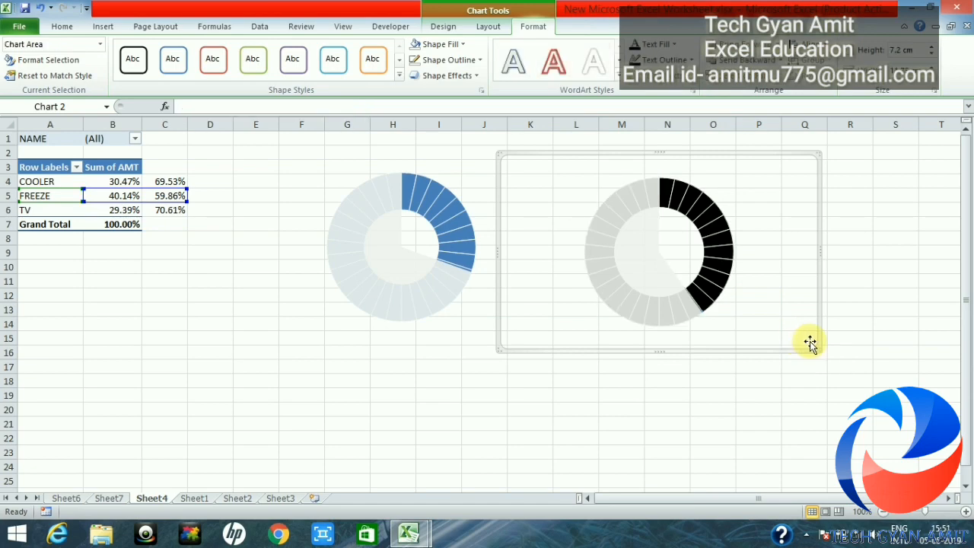
pyautogui.click(710, 275)
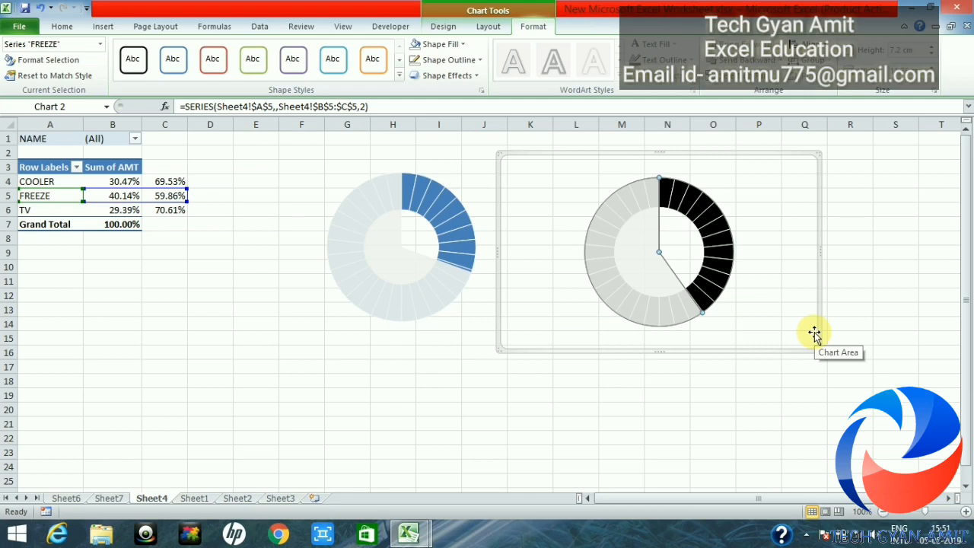
pyautogui.click(676, 231)
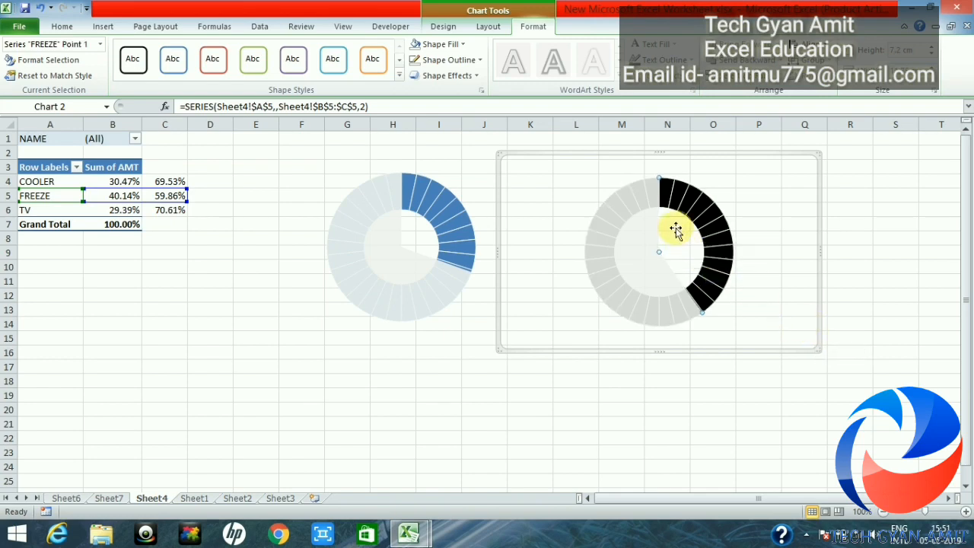
pyautogui.click(676, 228)
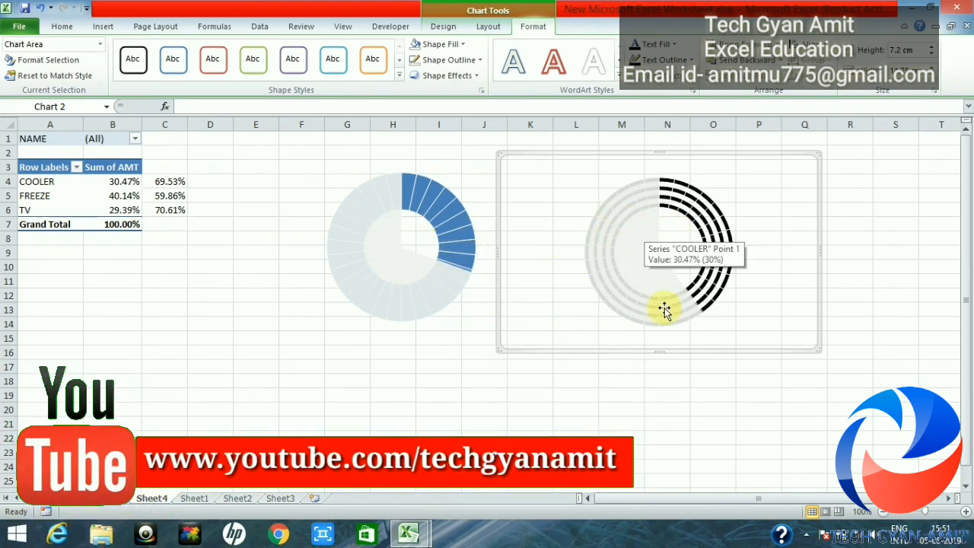
pyautogui.click(850, 266)
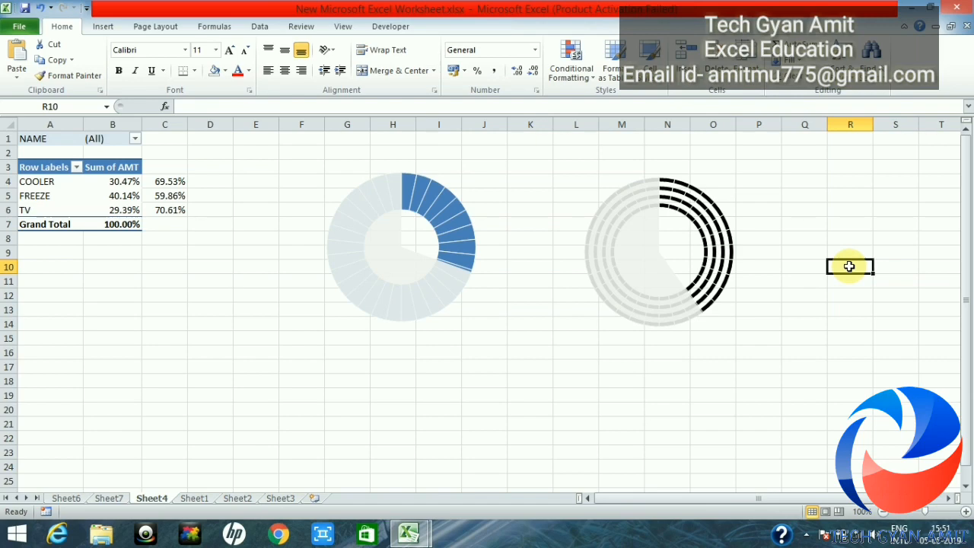
# Move the COOLER chart and the ringed FREEZE chart side by side below the PivotTable.
pyautogui.click(484, 286)
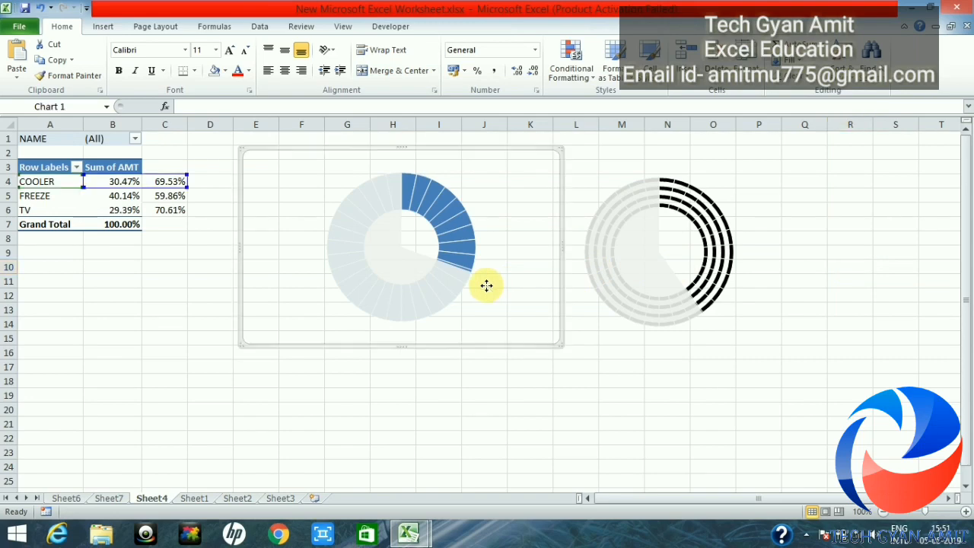
pyautogui.moveTo(498, 298); pyautogui.dragTo(462, 295)
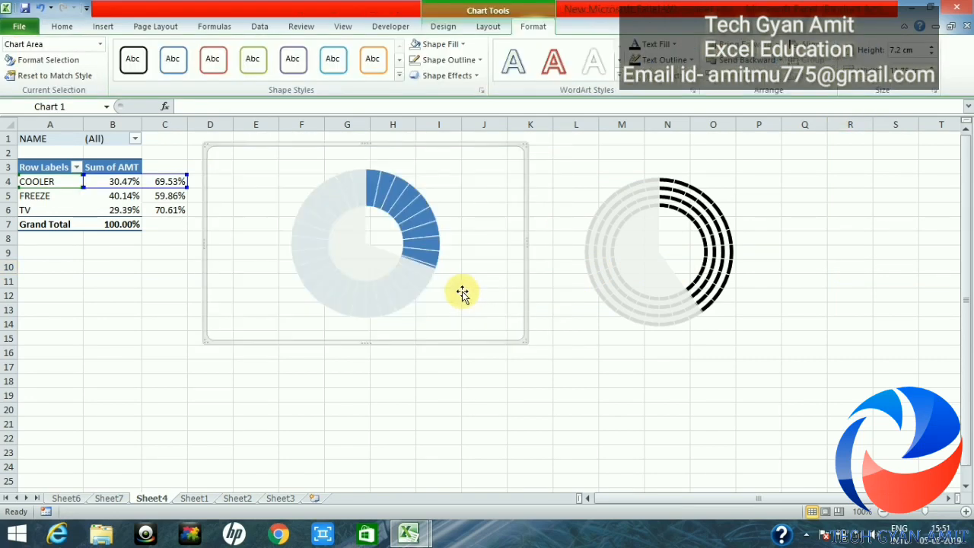
pyautogui.click(766, 283)
pyautogui.moveTo(793, 309); pyautogui.dragTo(739, 304)
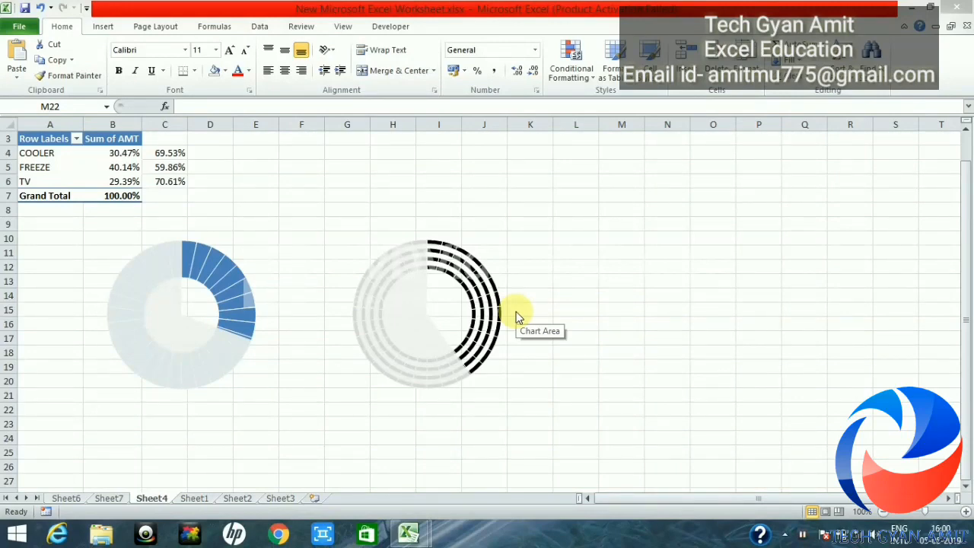
# Duplicate the blue COOLER chart and paste the copy at cell N12, beside the FREEZE chart.
pyautogui.click(233, 273)
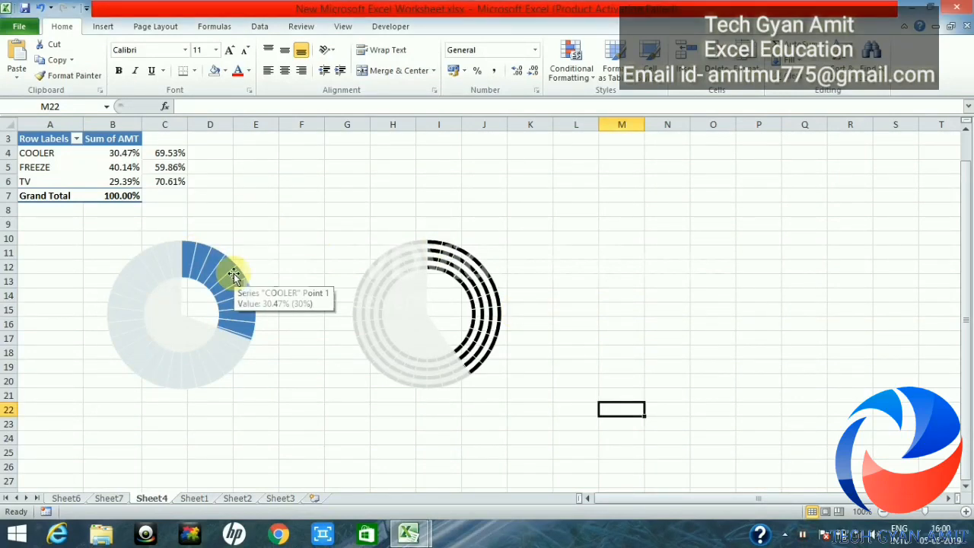
pyautogui.click(241, 290)
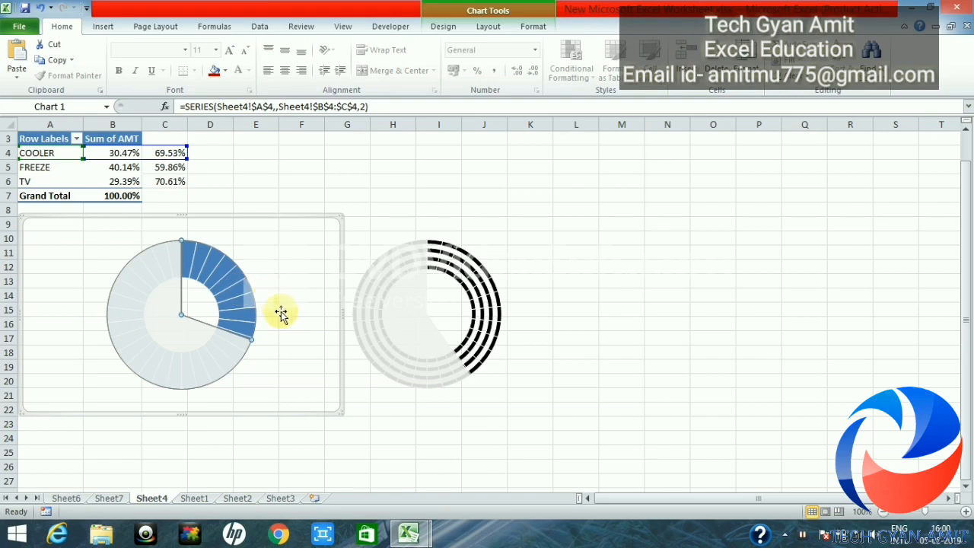
pyautogui.click(300, 366)
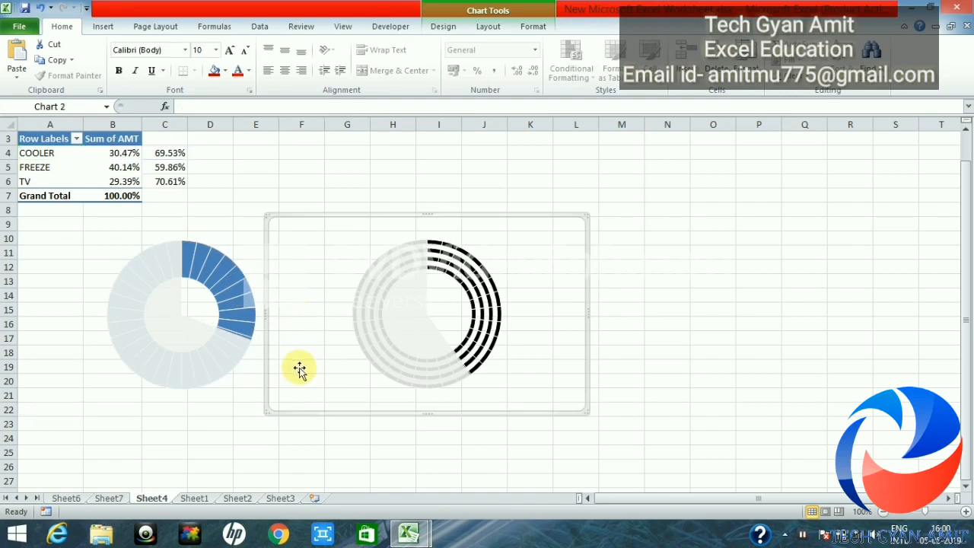
pyautogui.click(217, 348)
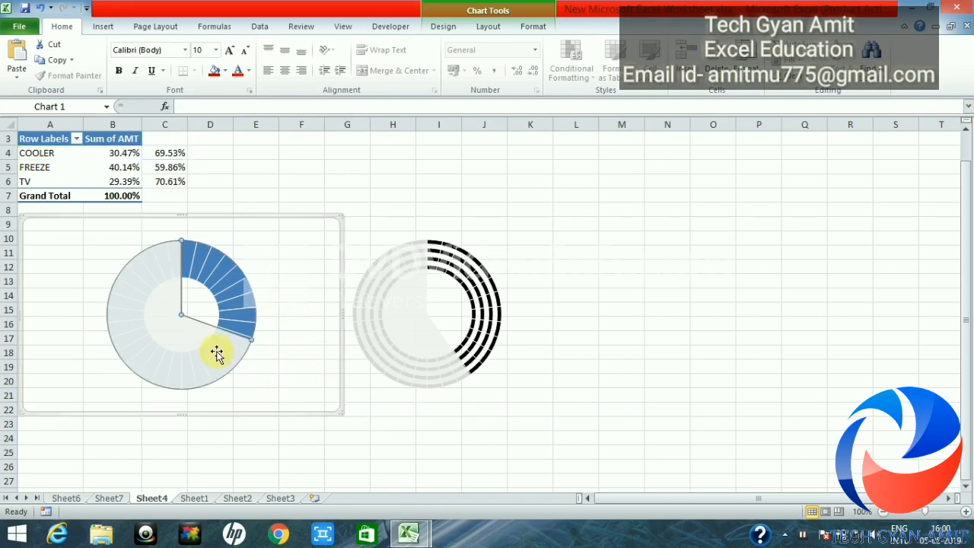
pyautogui.click(261, 373)
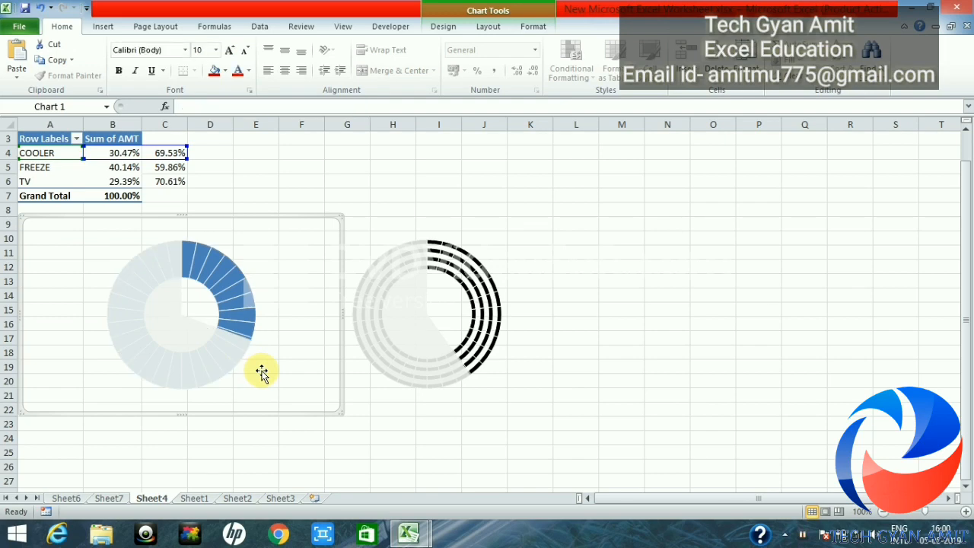
pyautogui.click(538, 287)
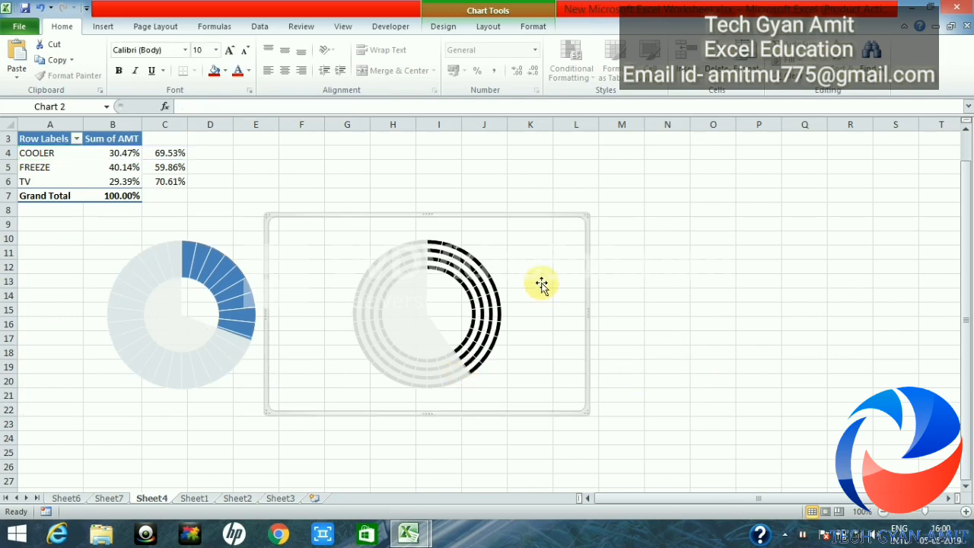
pyautogui.click(663, 274)
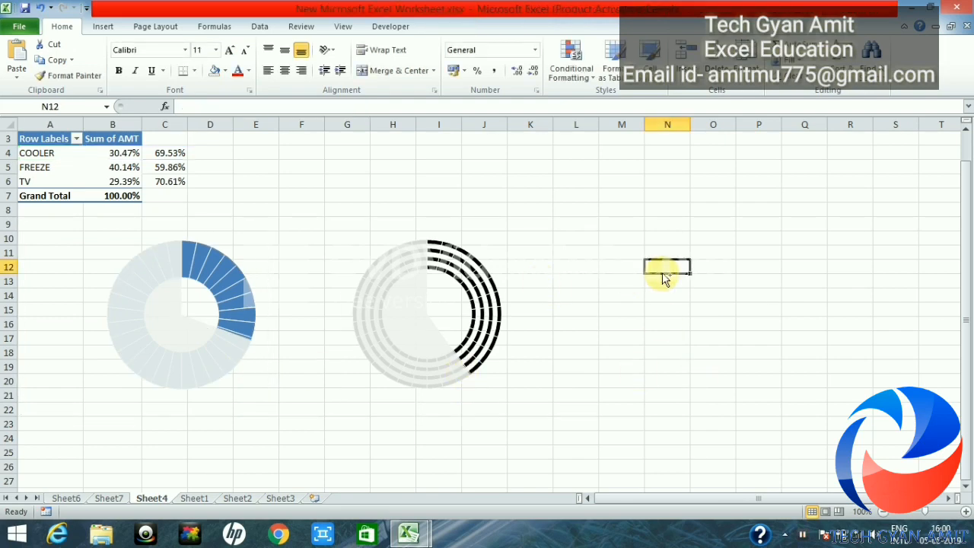
pyautogui.hotkey('ctrl', 'v')
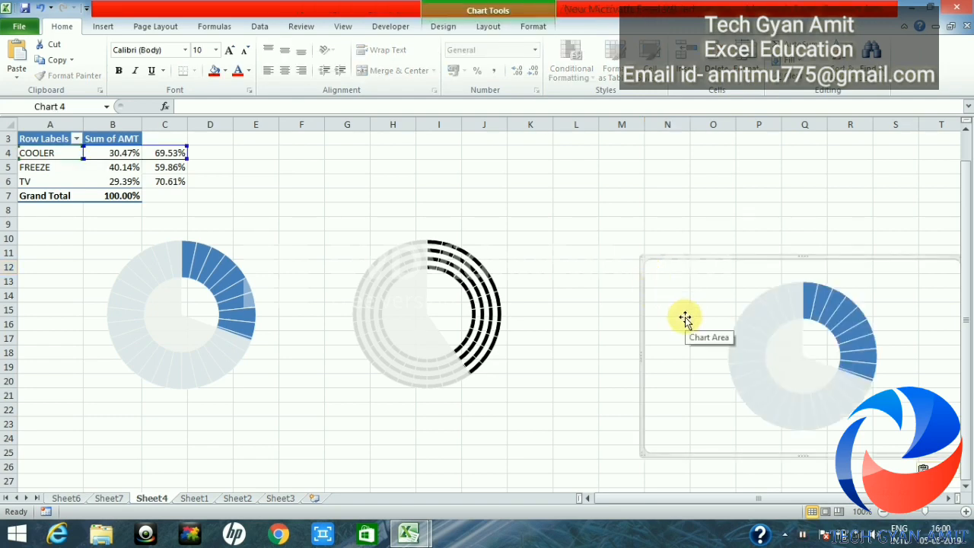
# Move the pasted chart level with the FREEZE chart, around columns K to Q, and remove its COOLER series.
pyautogui.moveTo(685, 318); pyautogui.dragTo(569, 270)
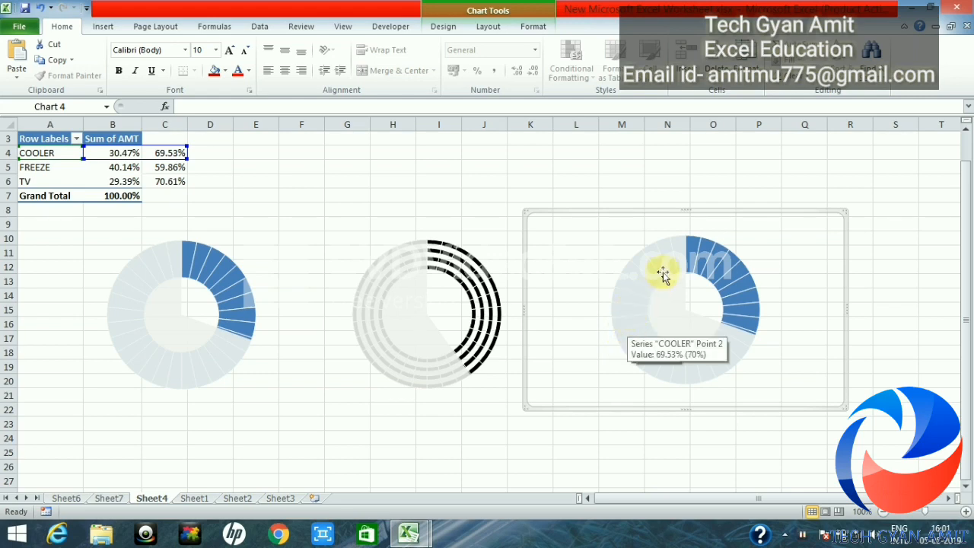
pyautogui.click(745, 309)
pyautogui.rightClick(746, 309)
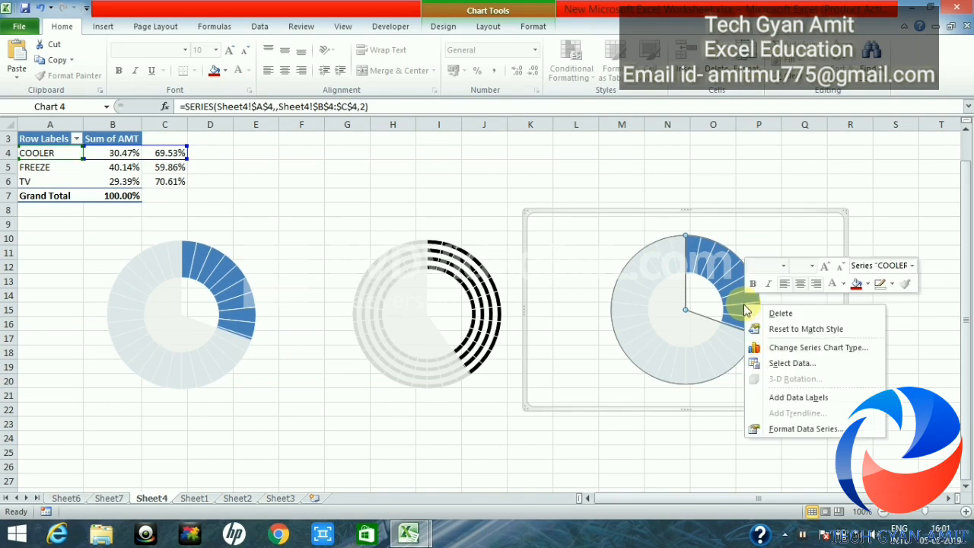
pyautogui.click(789, 364)
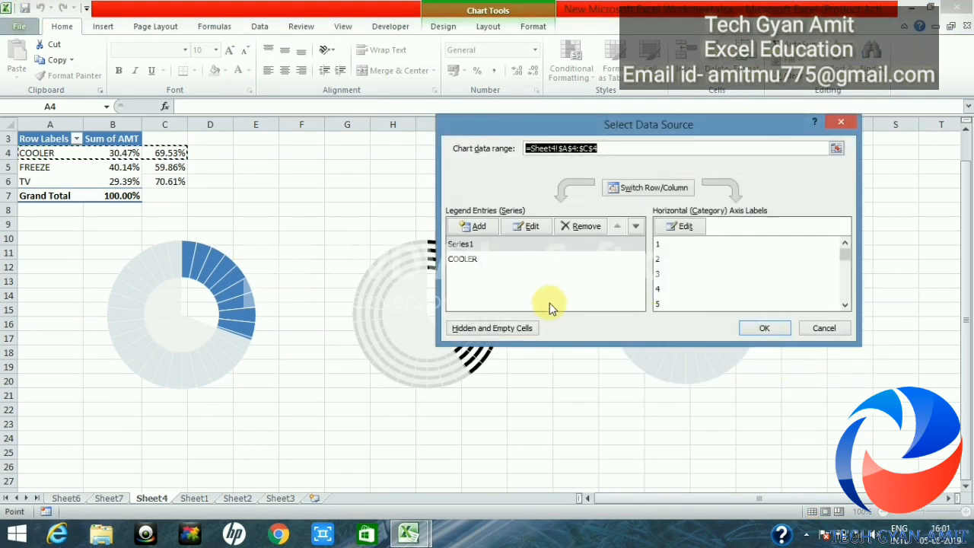
pyautogui.click(472, 260)
pyautogui.click(583, 227)
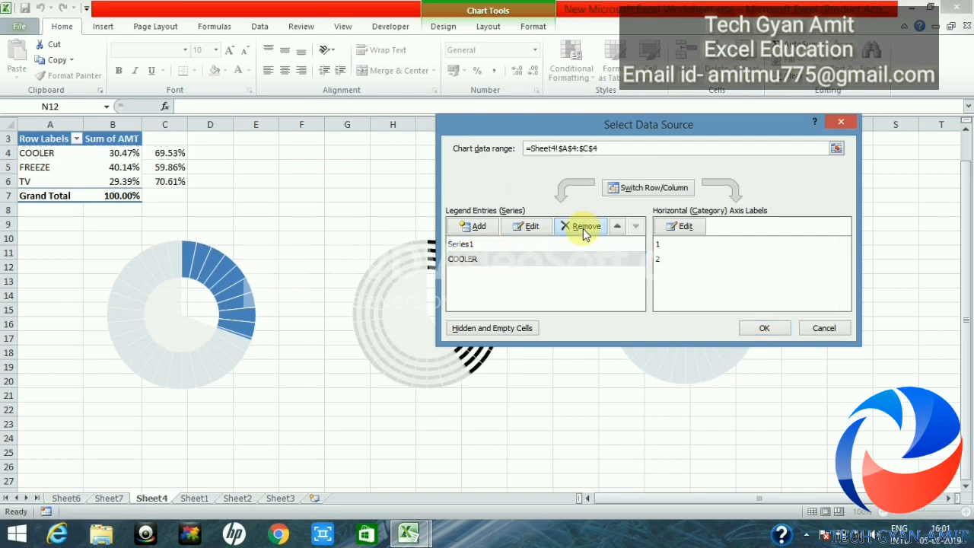
pyautogui.click(772, 329)
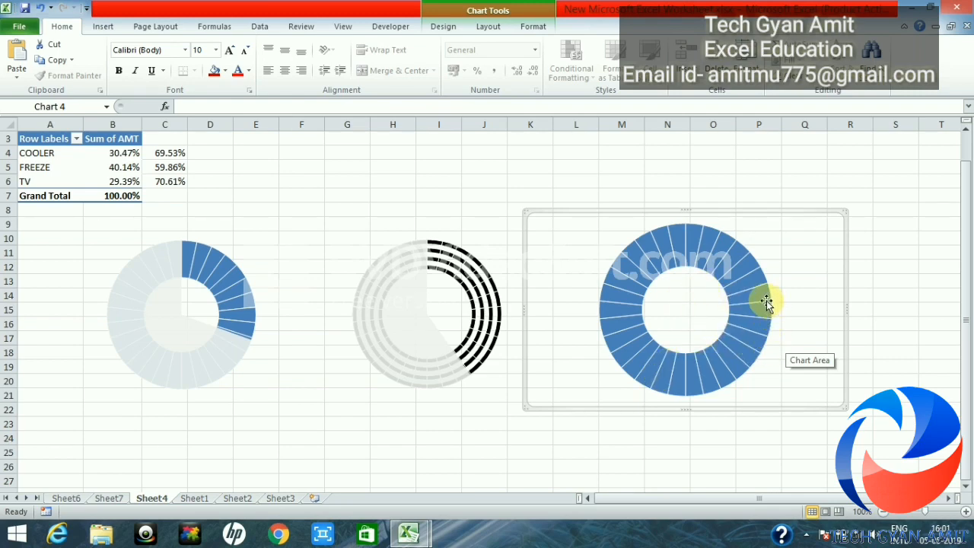
# Add a series to the all-blue doughnut chart, named from cell A6 (TV) with values from B6:C6.
pyautogui.moveTo(766, 302)
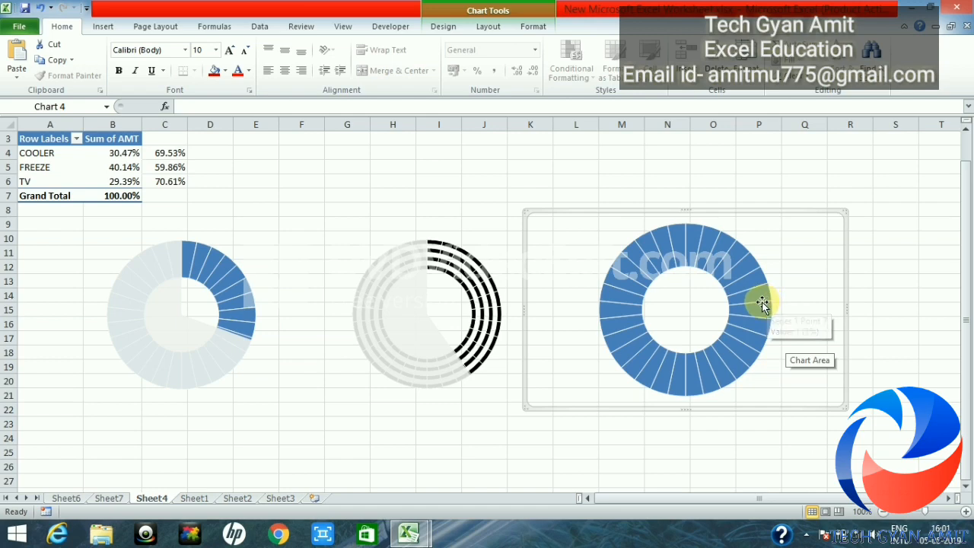
pyautogui.click(766, 304)
pyautogui.rightClick(766, 306)
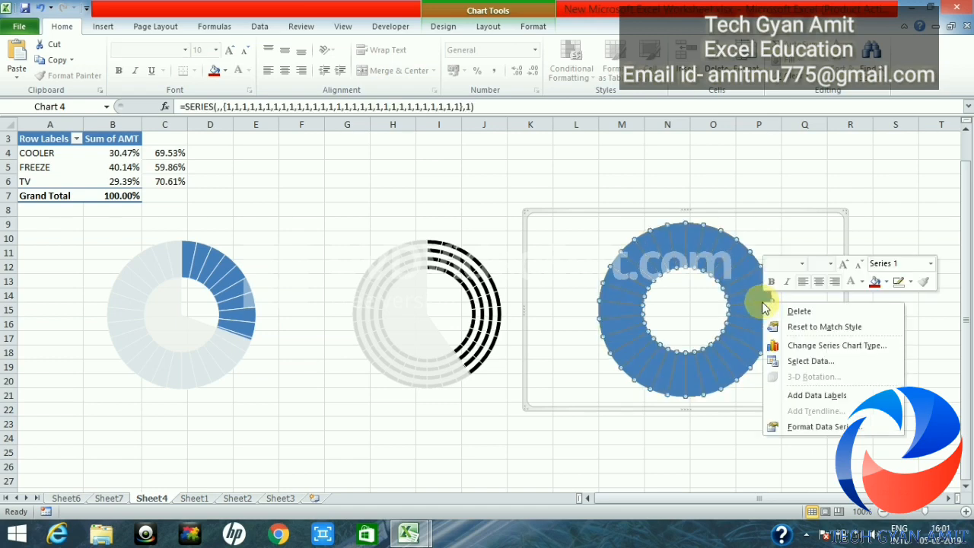
pyautogui.click(811, 362)
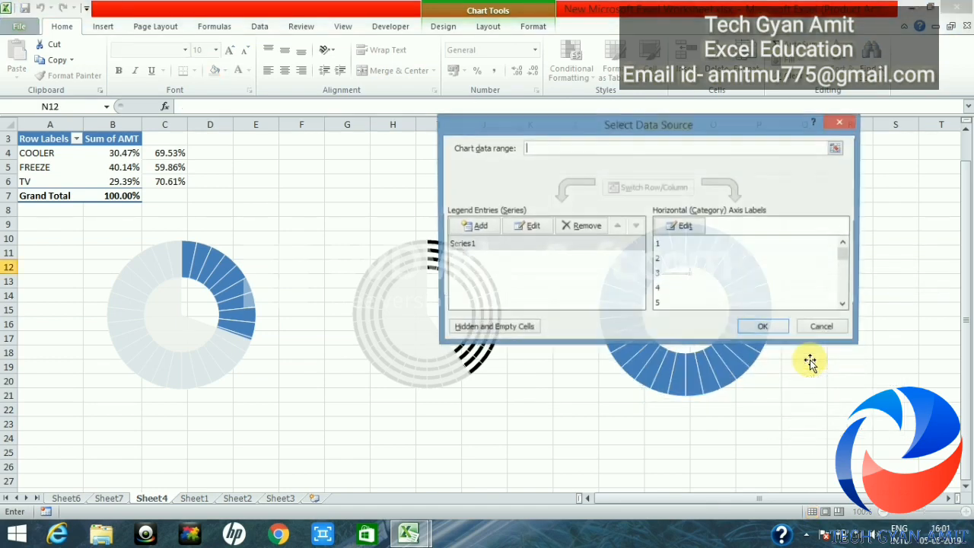
pyautogui.click(479, 226)
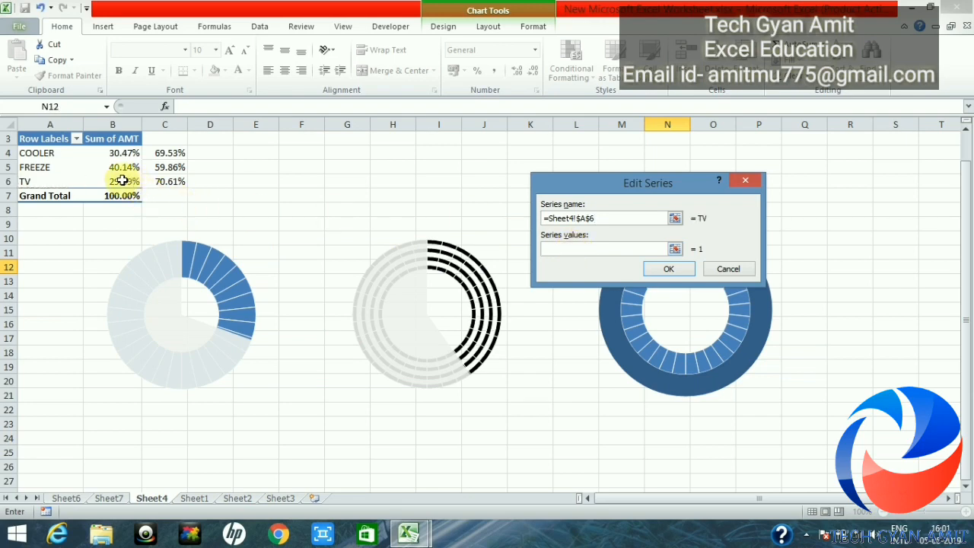
pyautogui.moveTo(116, 182); pyautogui.dragTo(155, 182)
pyautogui.click(666, 271)
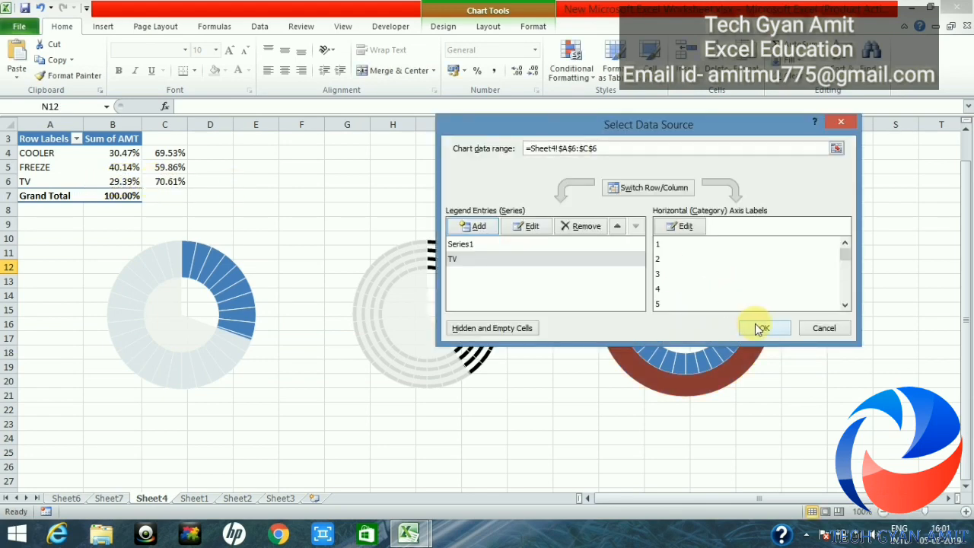
pyautogui.click(766, 331)
# Change the chart type of the outer TV series from doughnut to a standard pie.
pyautogui.click(765, 309)
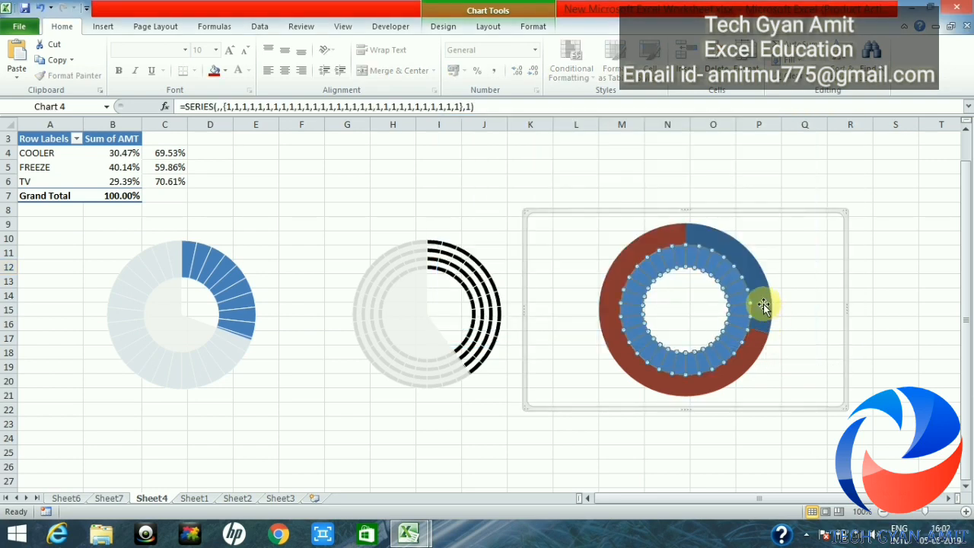
pyautogui.click(765, 306)
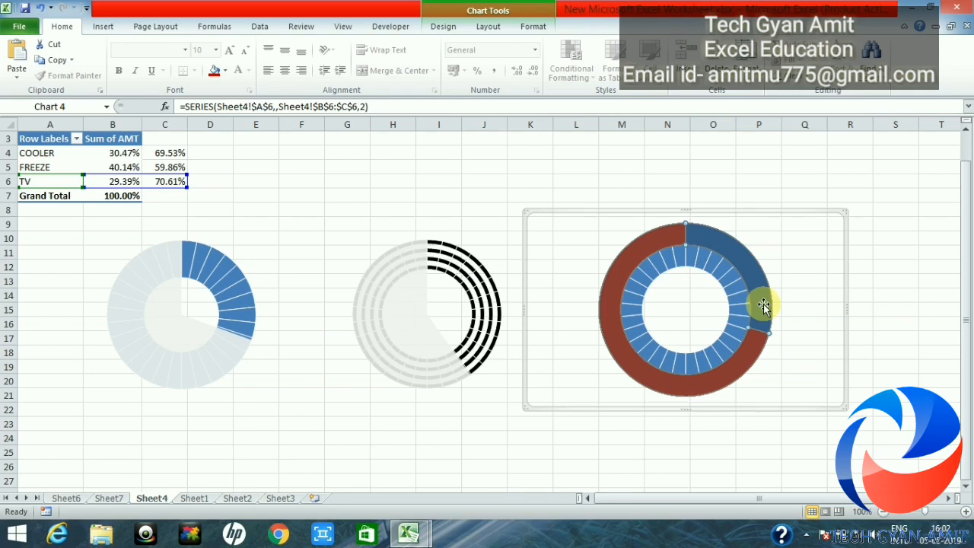
pyautogui.rightClick(764, 306)
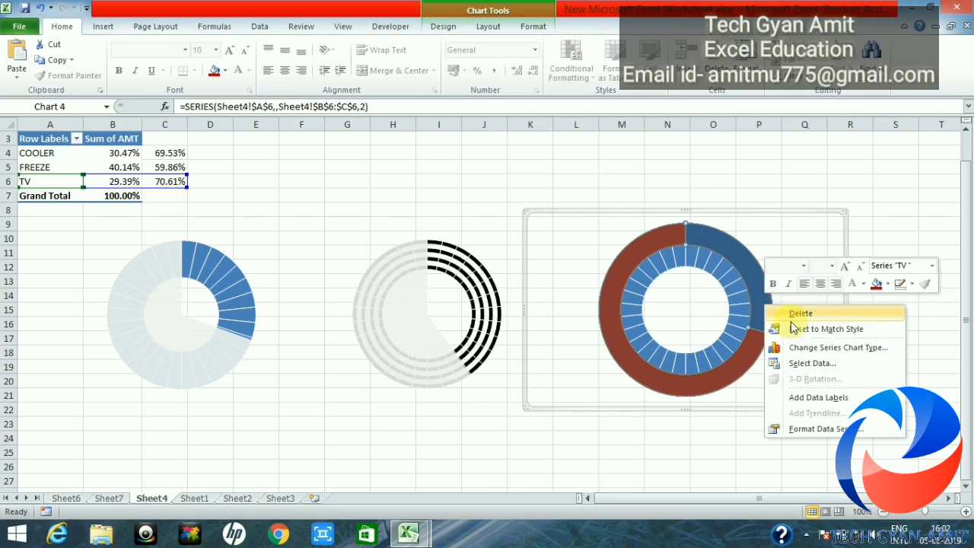
pyautogui.click(816, 347)
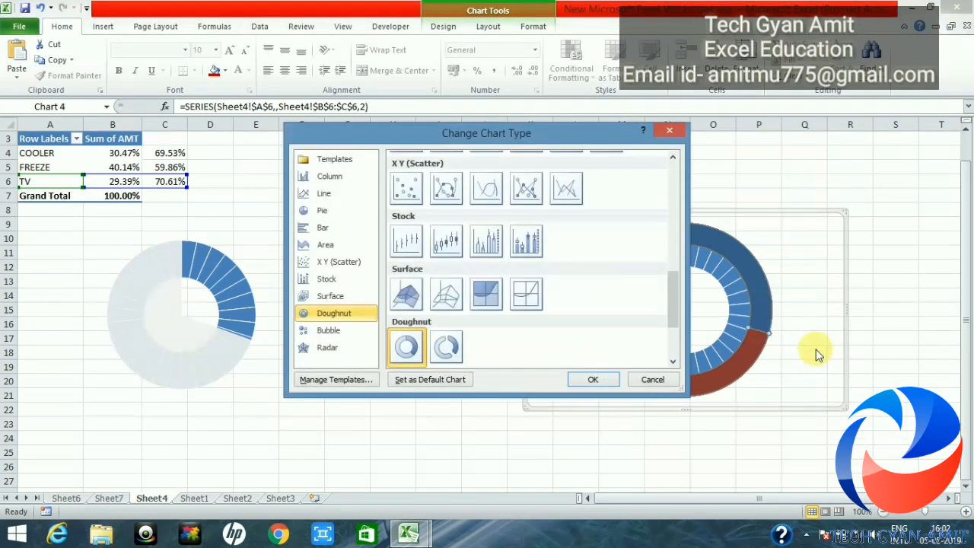
pyautogui.click(337, 216)
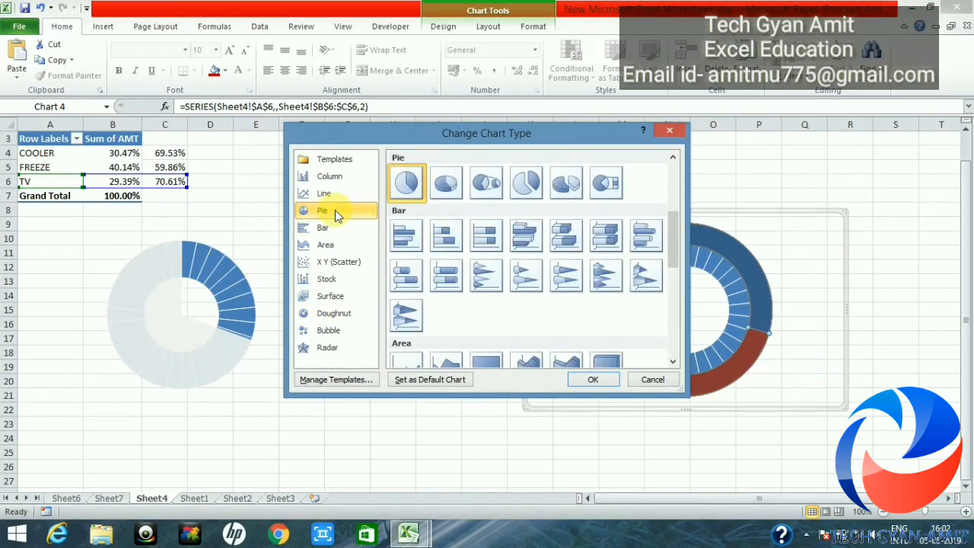
pyautogui.click(403, 189)
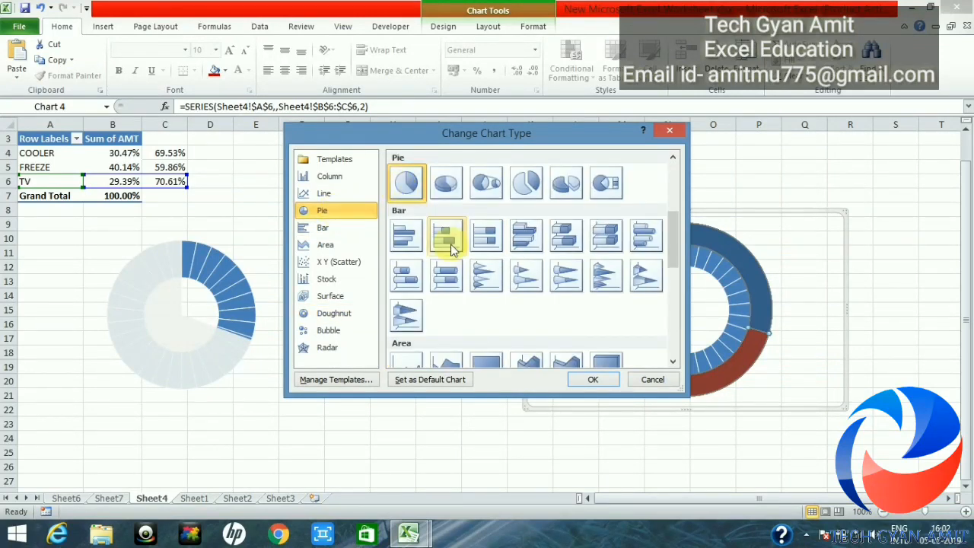
pyautogui.click(593, 381)
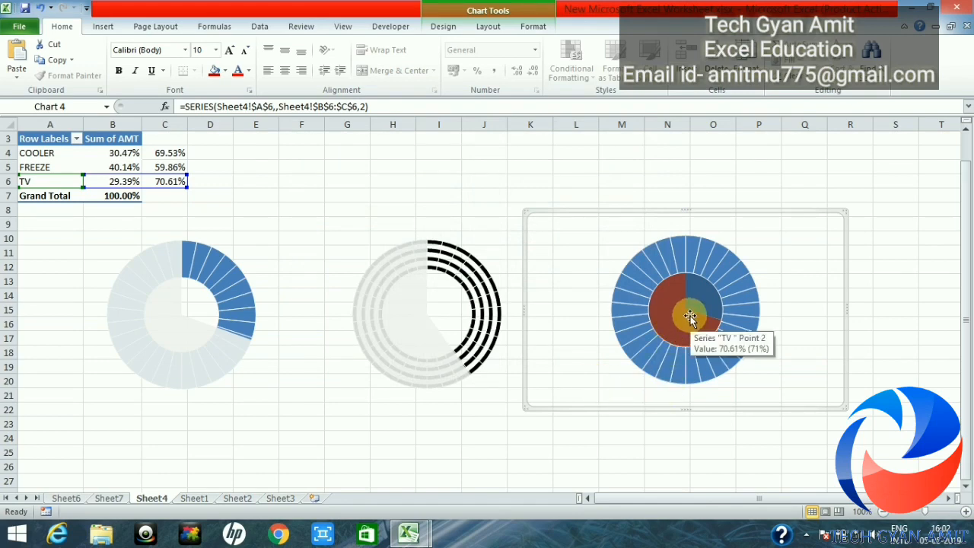
# Plot the TV pie series on the secondary axis.
pyautogui.click(690, 318)
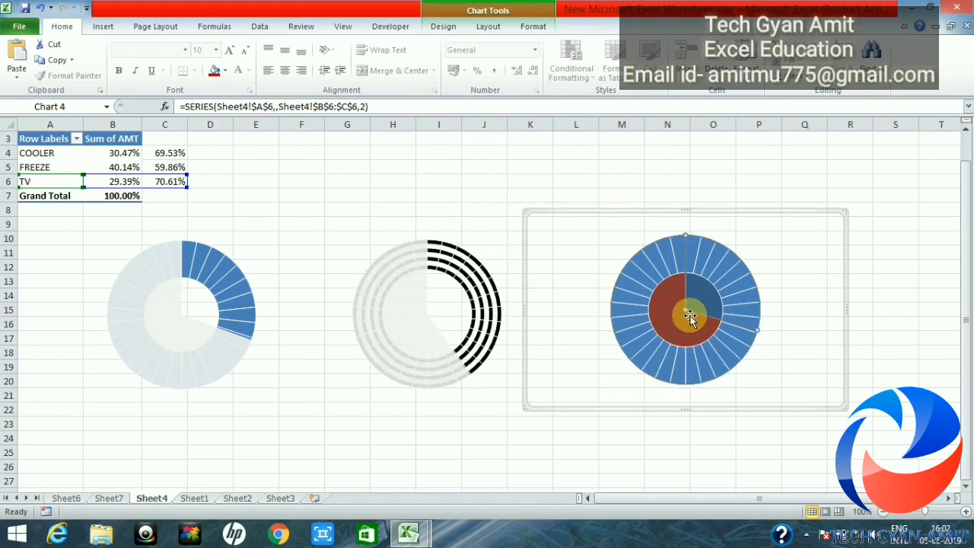
pyautogui.rightClick(691, 318)
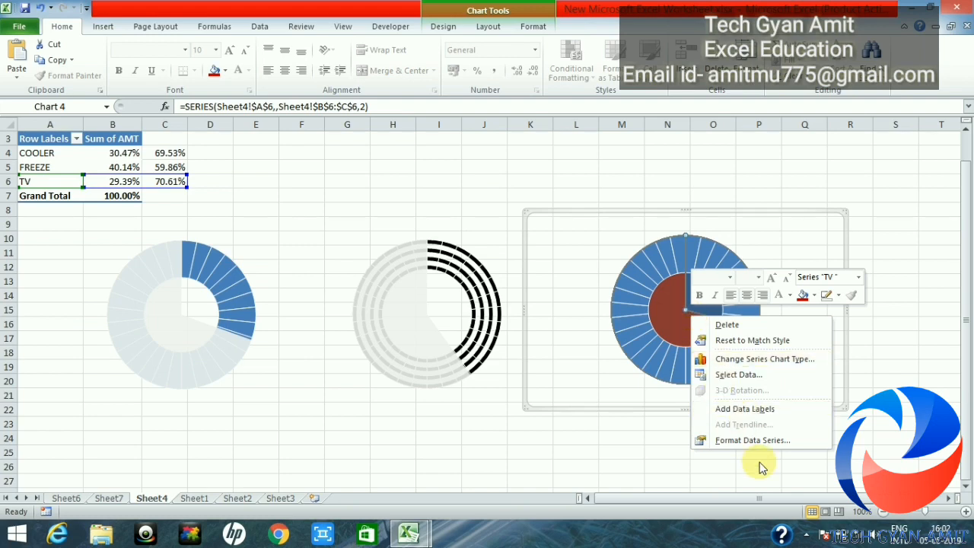
pyautogui.click(758, 442)
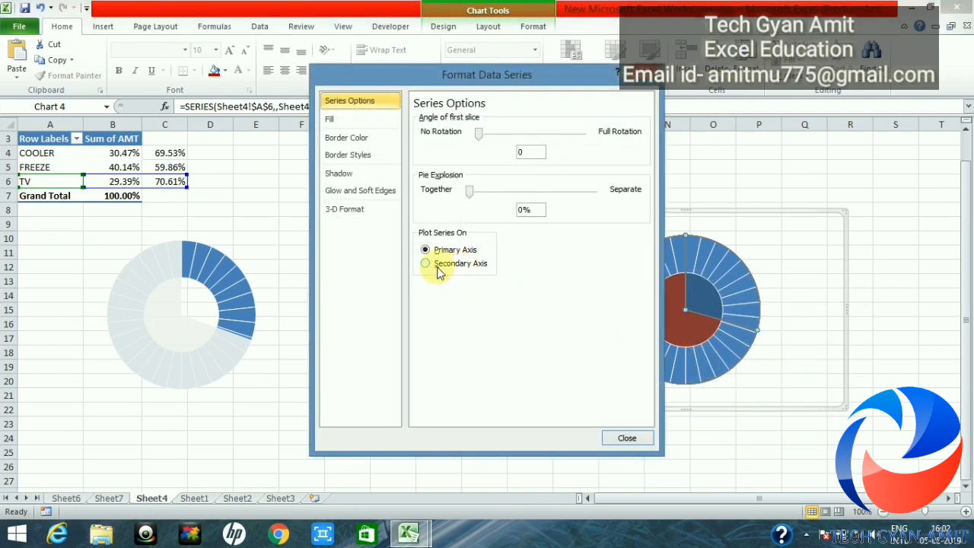
pyautogui.click(439, 267)
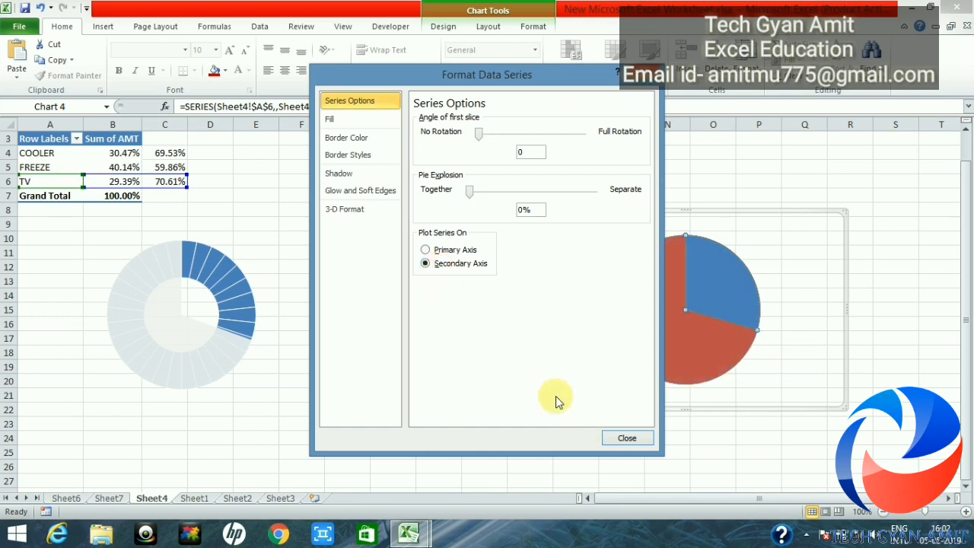
pyautogui.click(627, 440)
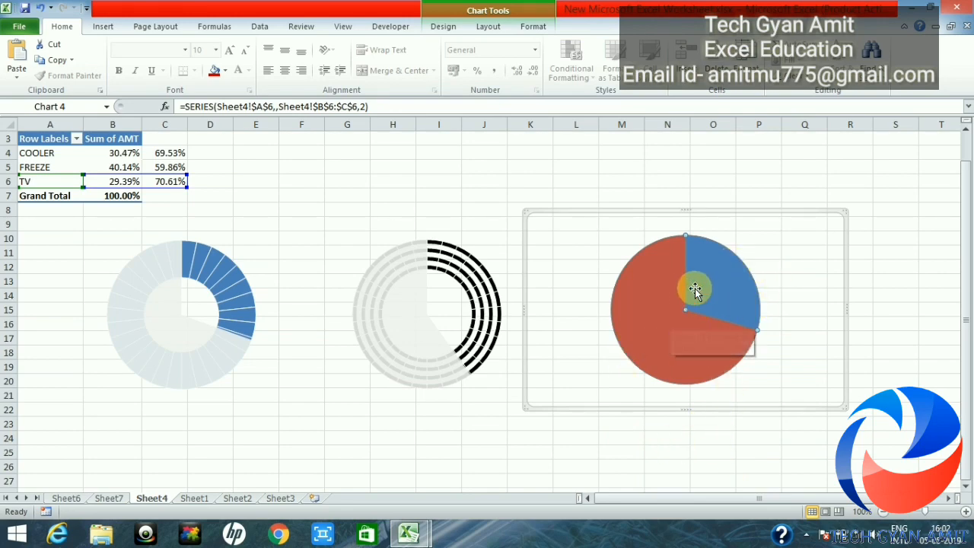
# Set the 29.39% slice of the TV pie to no fill.
pyautogui.moveTo(697, 289)
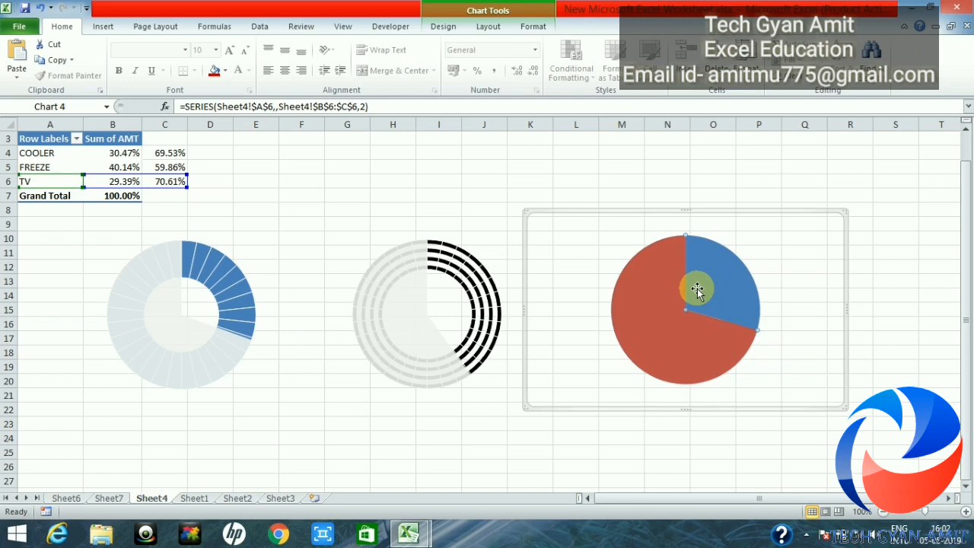
pyautogui.click(540, 31)
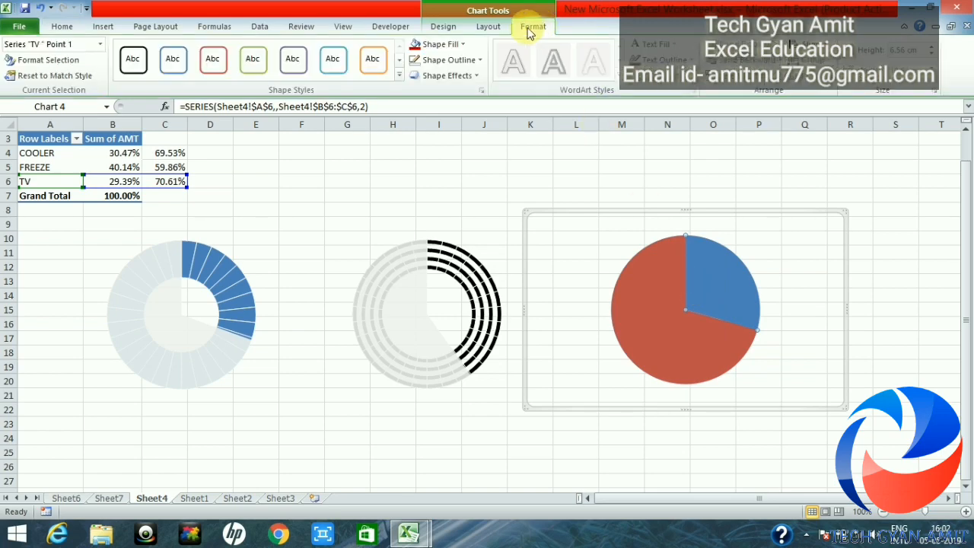
pyautogui.click(464, 48)
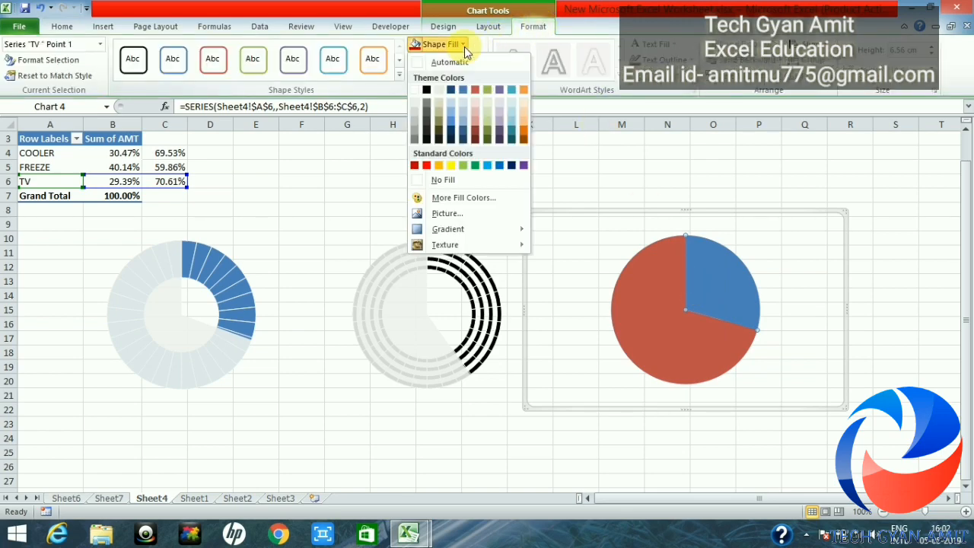
pyautogui.click(418, 183)
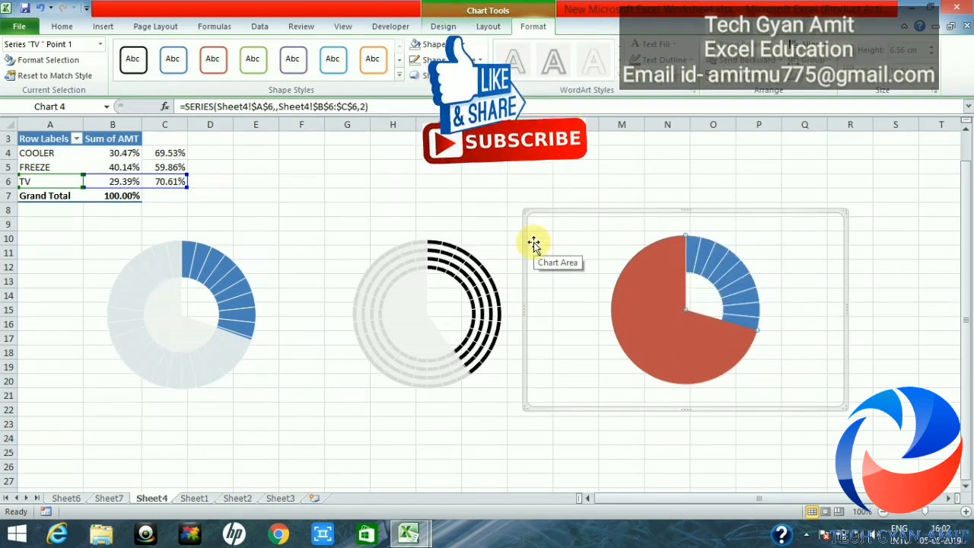
# Give the 70.61% slice of the TV pie a very light grey solid fill with 10% transparency.
pyautogui.moveTo(645, 290)
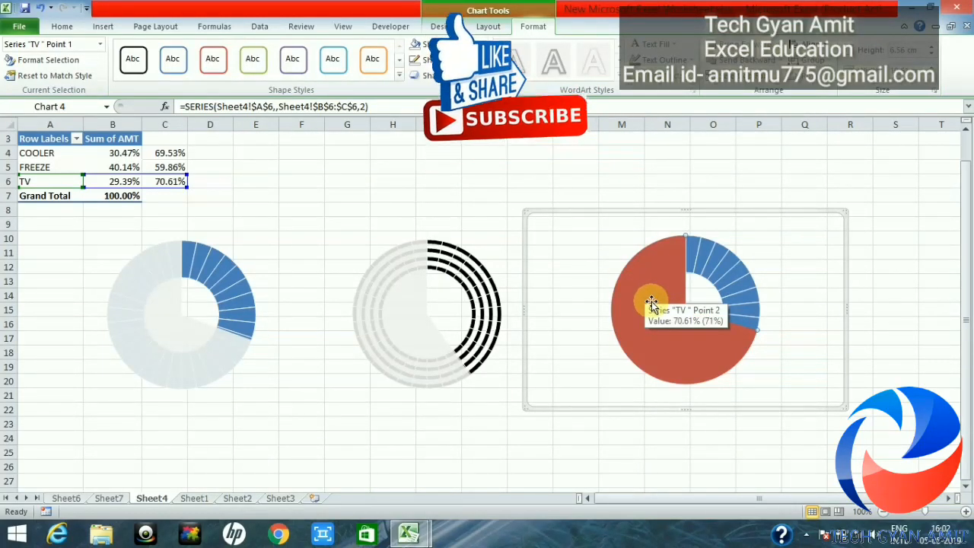
pyautogui.click(651, 301)
pyautogui.rightClick(652, 301)
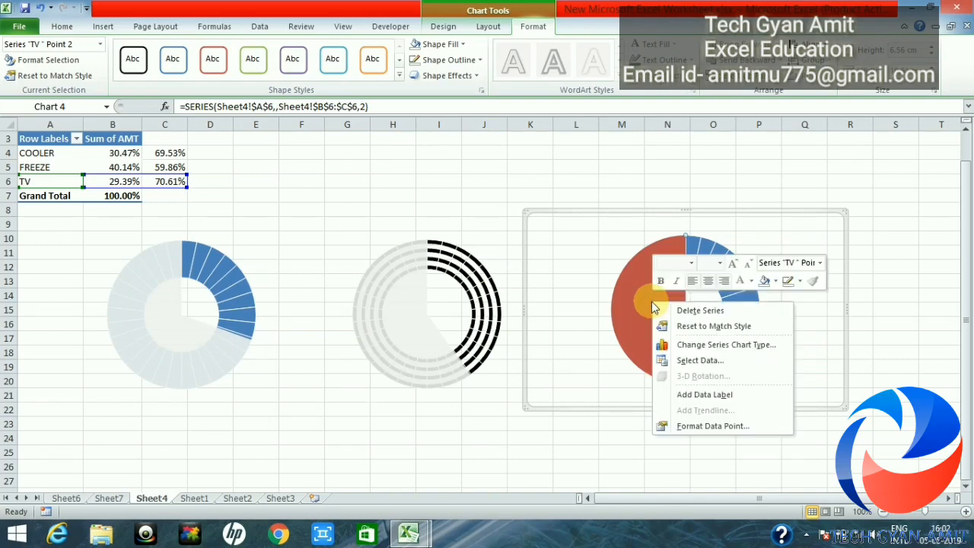
pyautogui.click(712, 427)
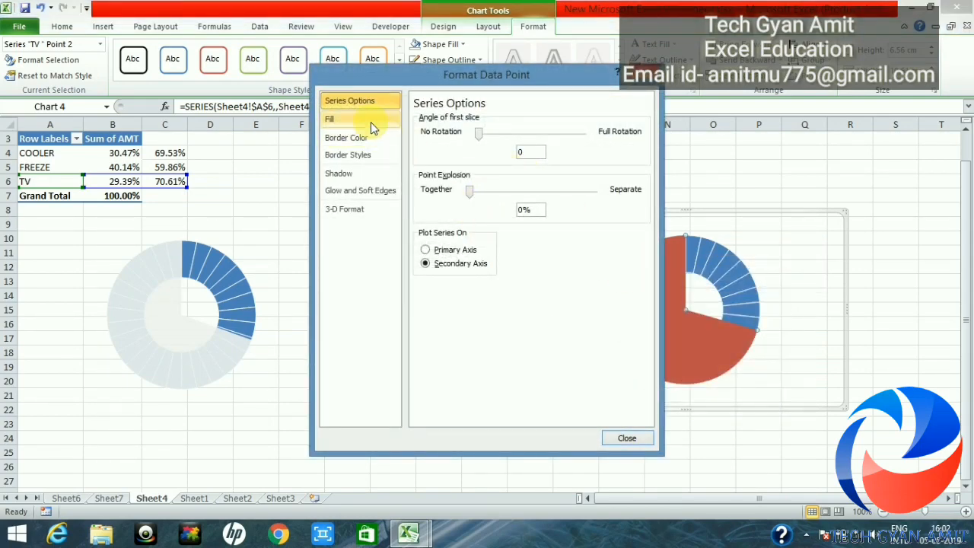
pyautogui.click(370, 120)
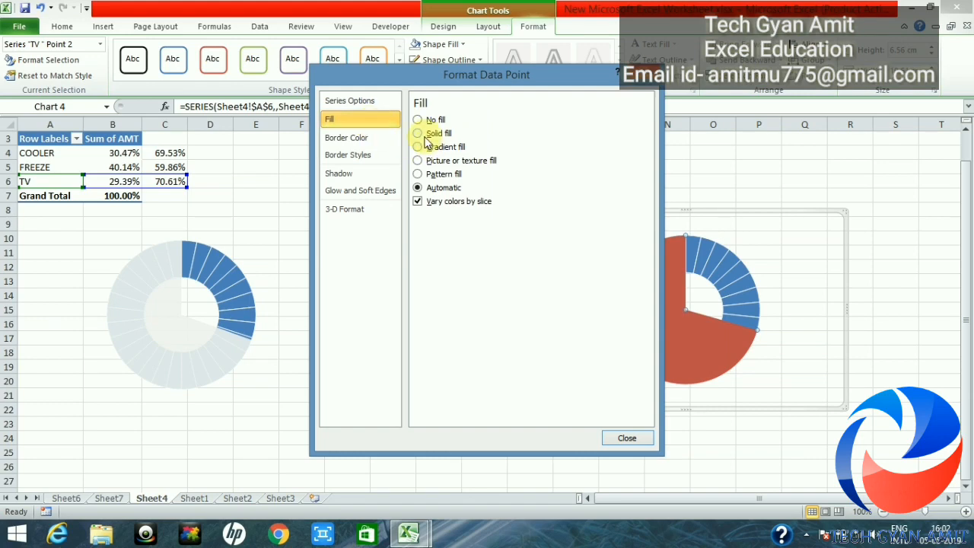
pyautogui.click(423, 136)
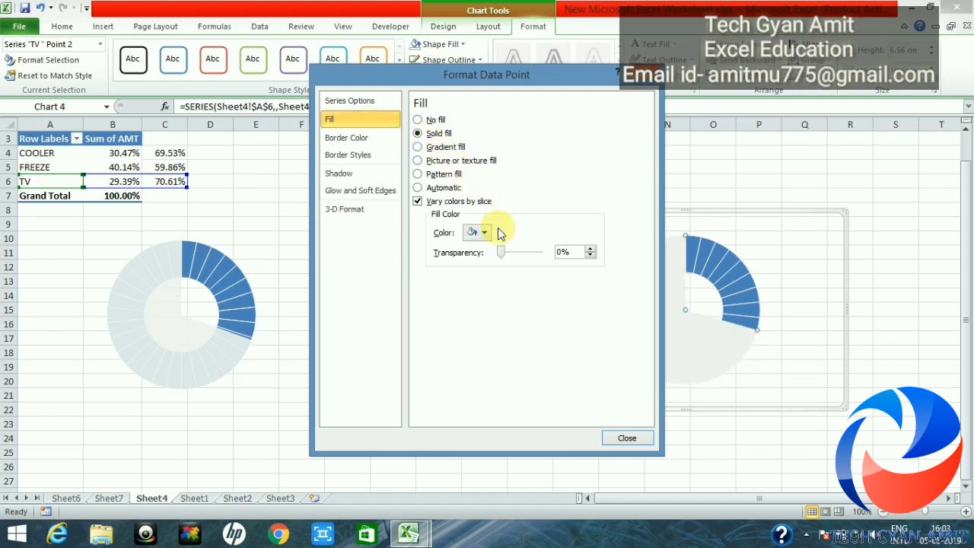
pyautogui.click(520, 252)
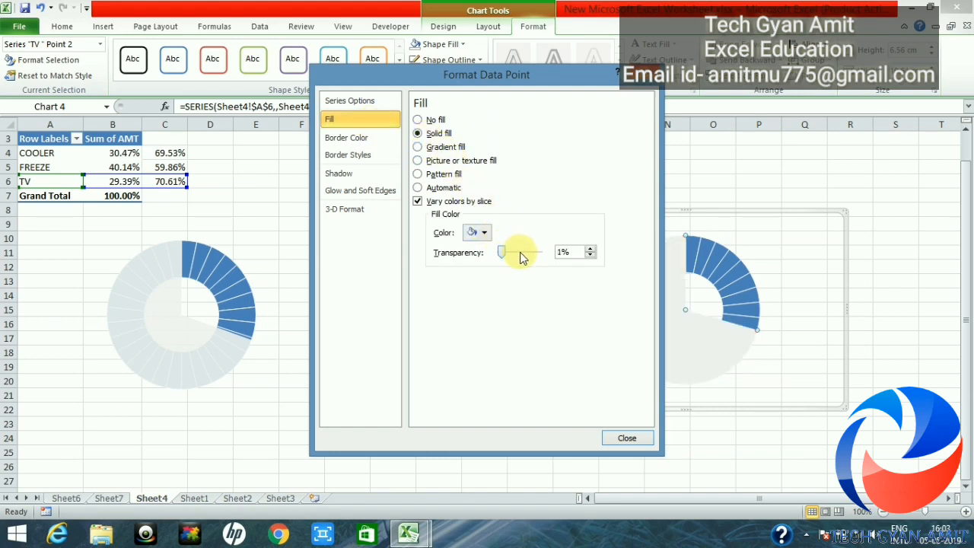
pyautogui.click(520, 252)
pyautogui.click(520, 252)
pyautogui.click(520, 252)
pyautogui.click(520, 252)
pyautogui.click(520, 252)
pyautogui.click(520, 252)
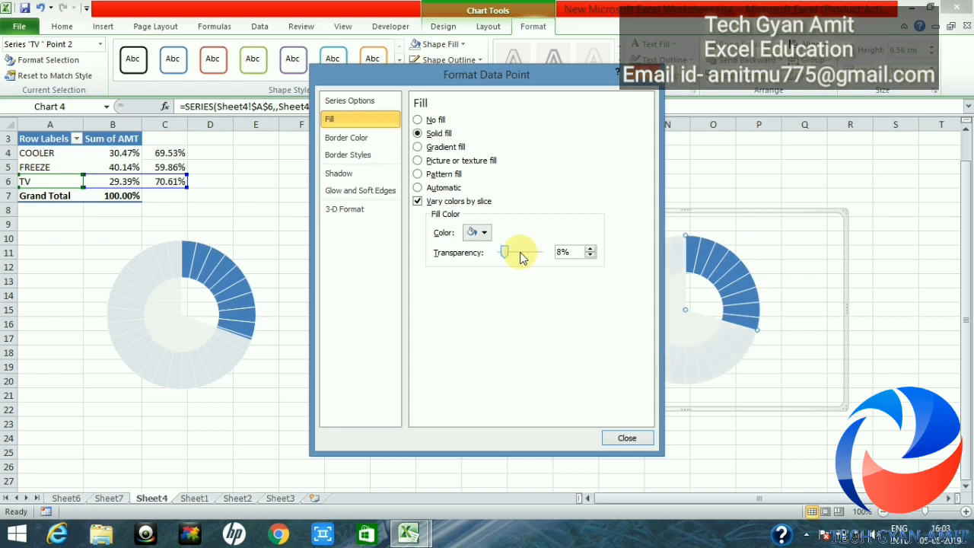
pyautogui.click(520, 252)
pyautogui.click(520, 252)
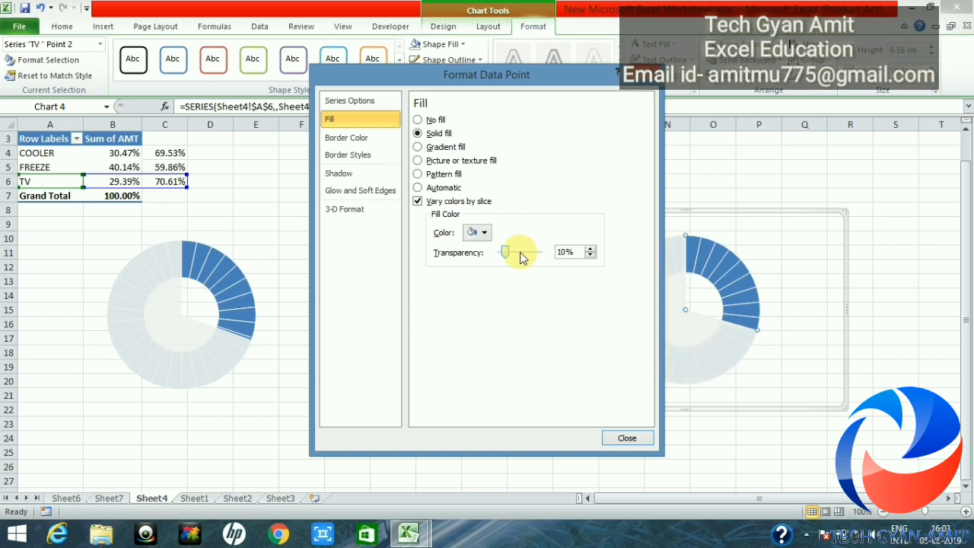
pyautogui.click(627, 439)
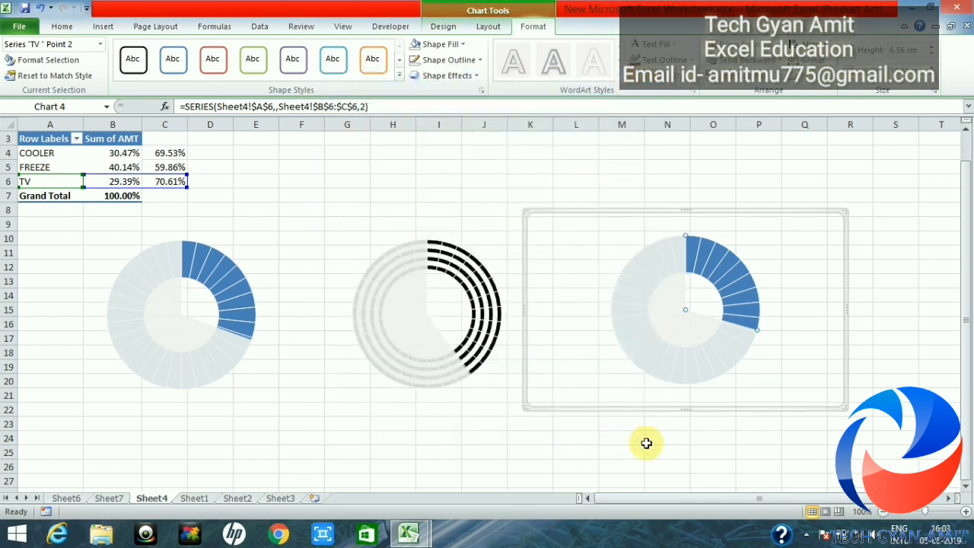
# Draw a rectangle about 1.11 cm high in the centre of the COOLER chart and apply the green outline style with white fill.
pyautogui.click(437, 425)
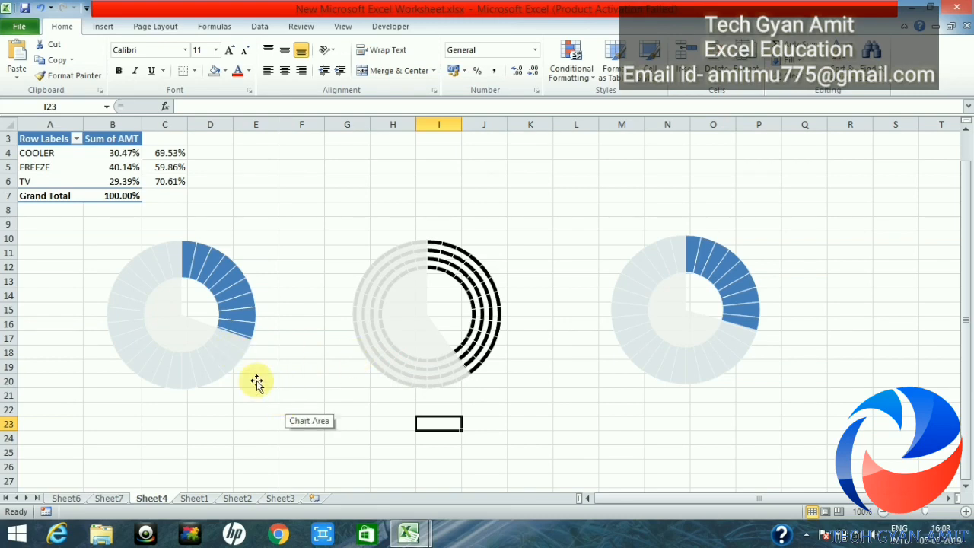
pyautogui.moveTo(180, 322)
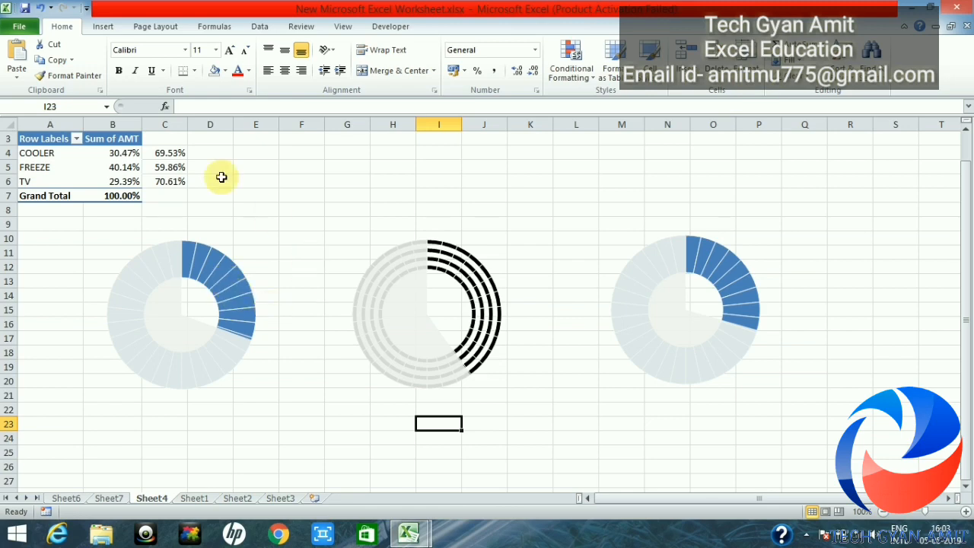
pyautogui.click(106, 26)
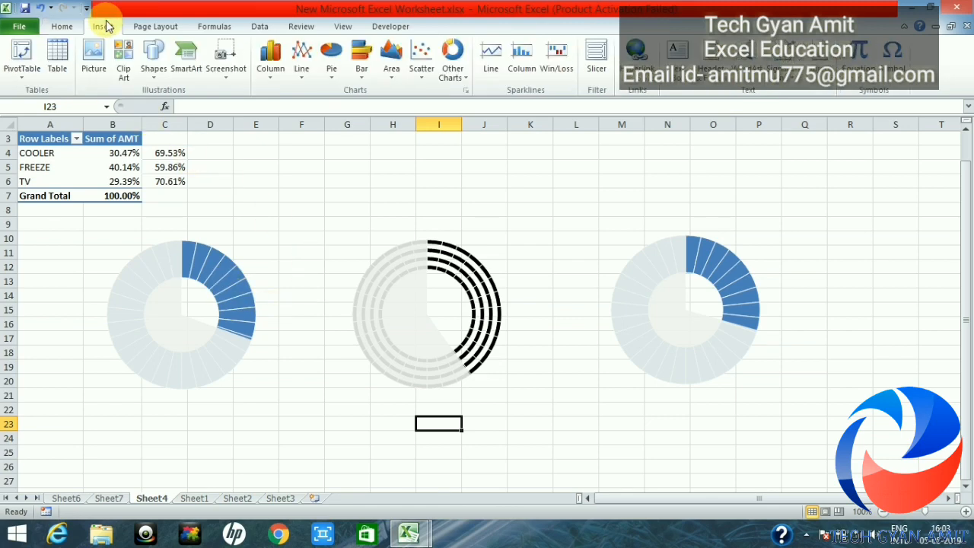
pyautogui.click(155, 69)
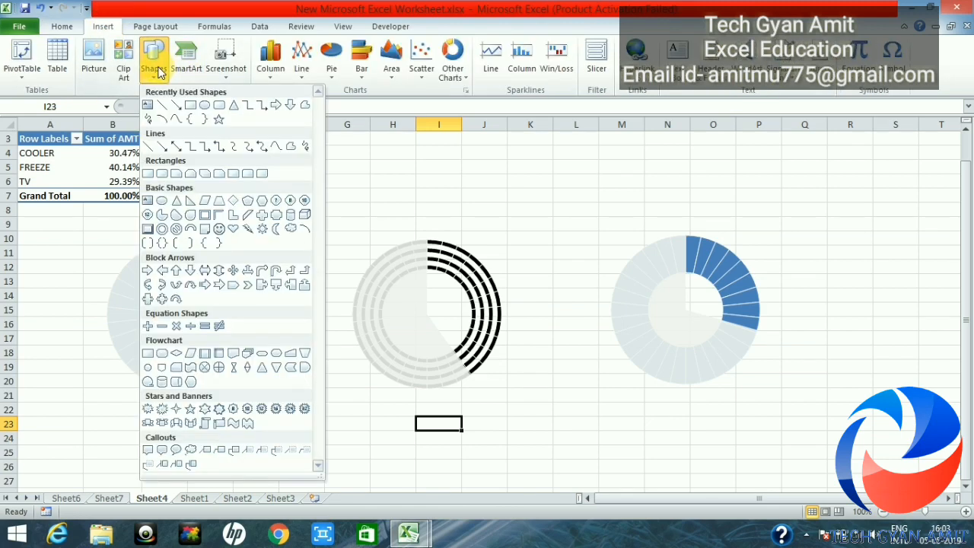
pyautogui.click(151, 175)
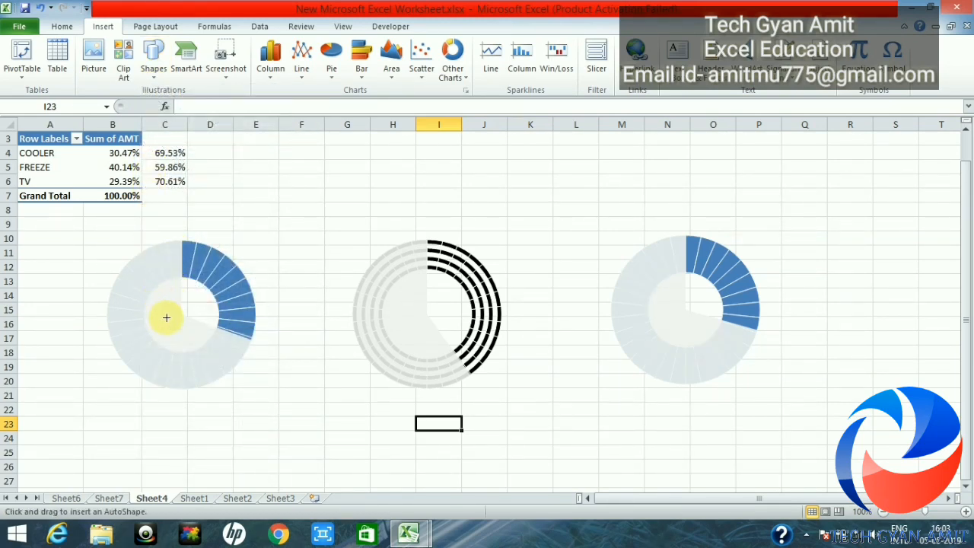
pyautogui.moveTo(157, 302); pyautogui.dragTo(210, 332)
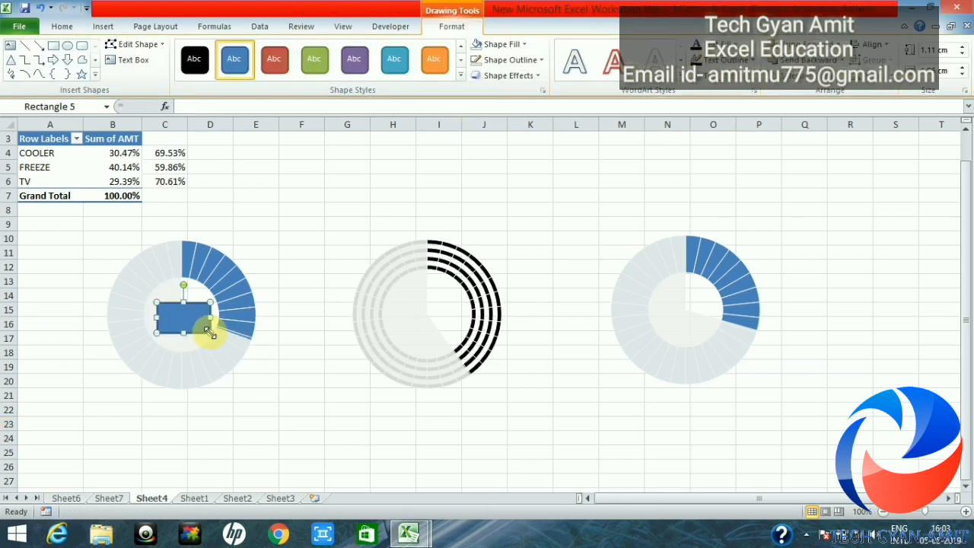
pyautogui.click(462, 75)
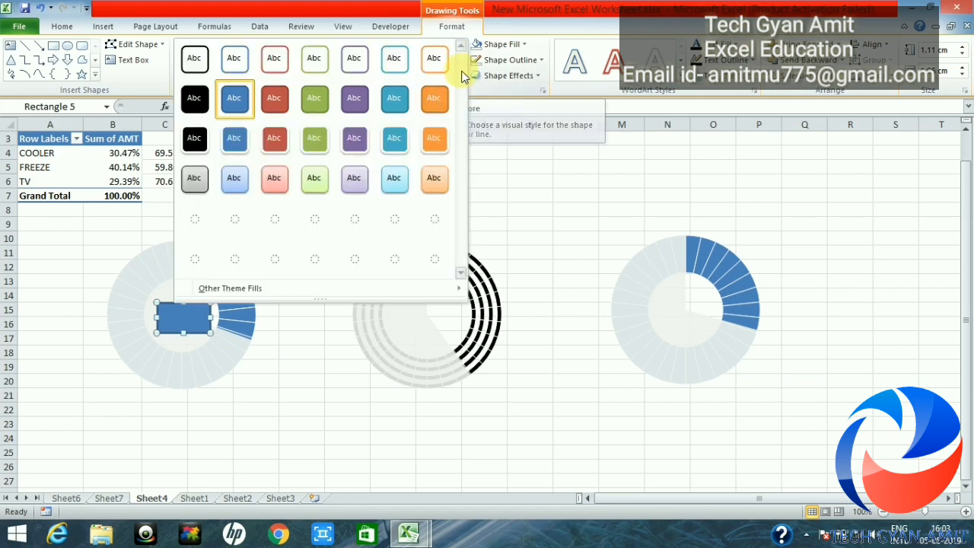
pyautogui.click(315, 59)
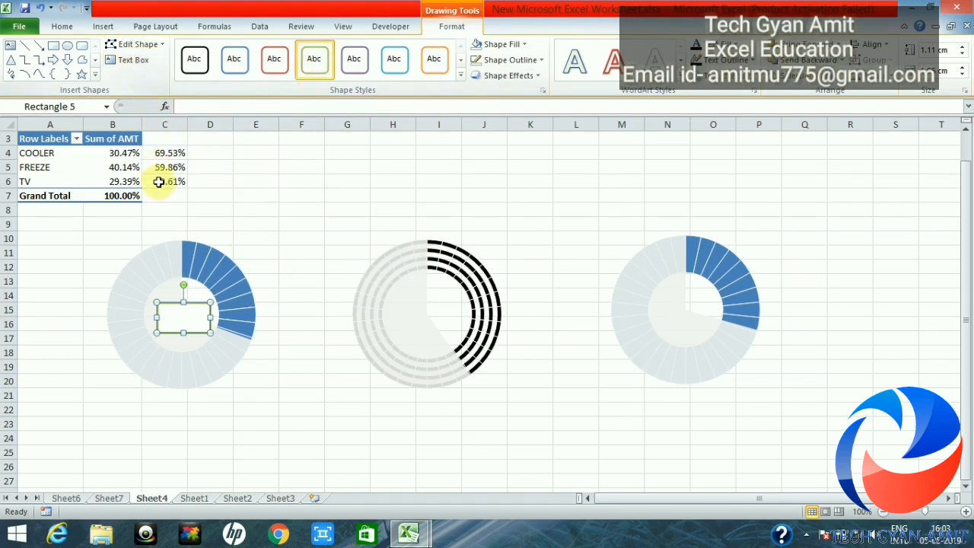
# Link the text of the rectangle in the COOLER chart to cell C4 with the formula =$C$4.
pyautogui.rightClick(179, 319)
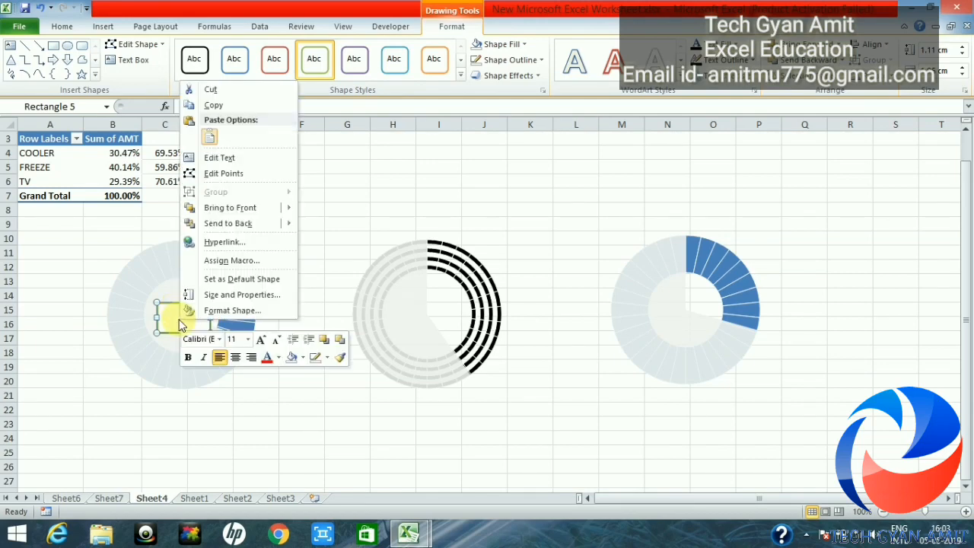
pyautogui.click(224, 160)
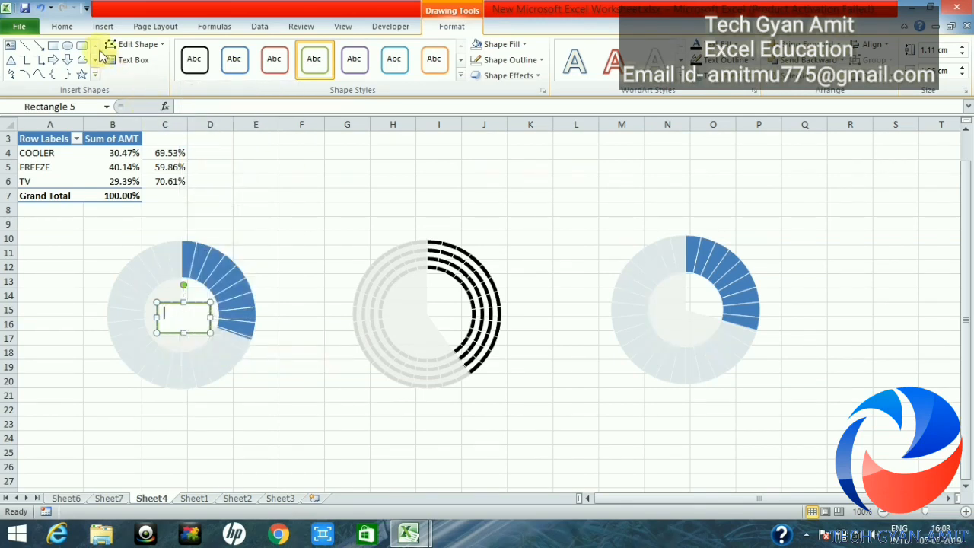
pyautogui.click(196, 109)
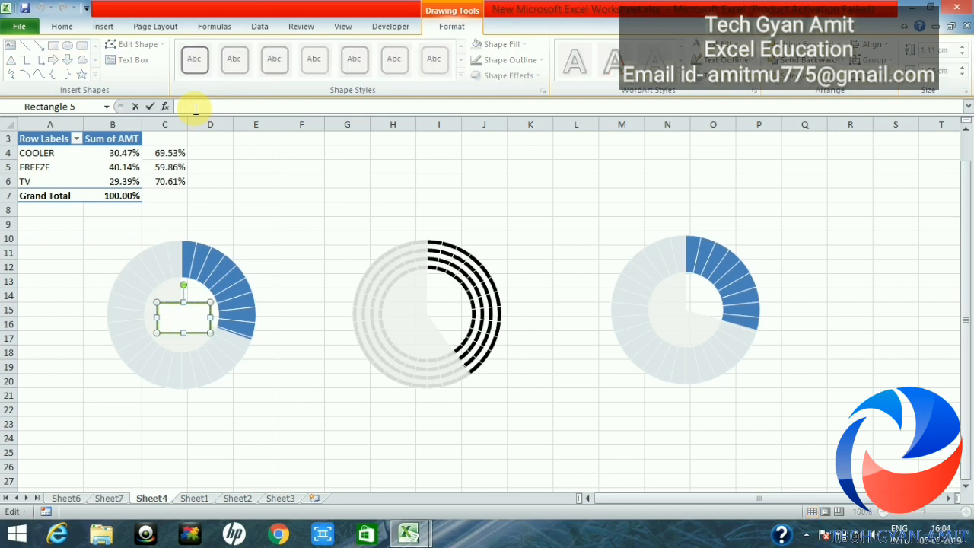
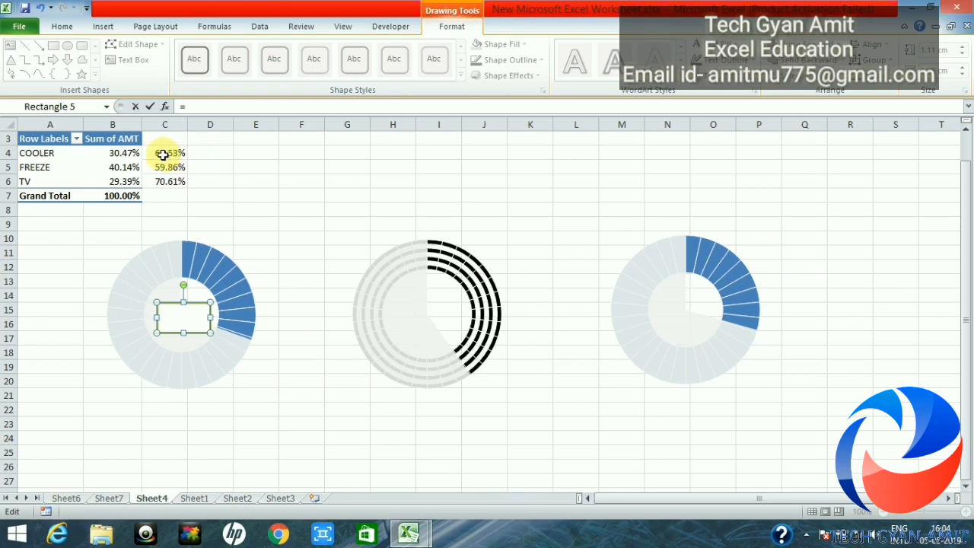
pyautogui.click(163, 154)
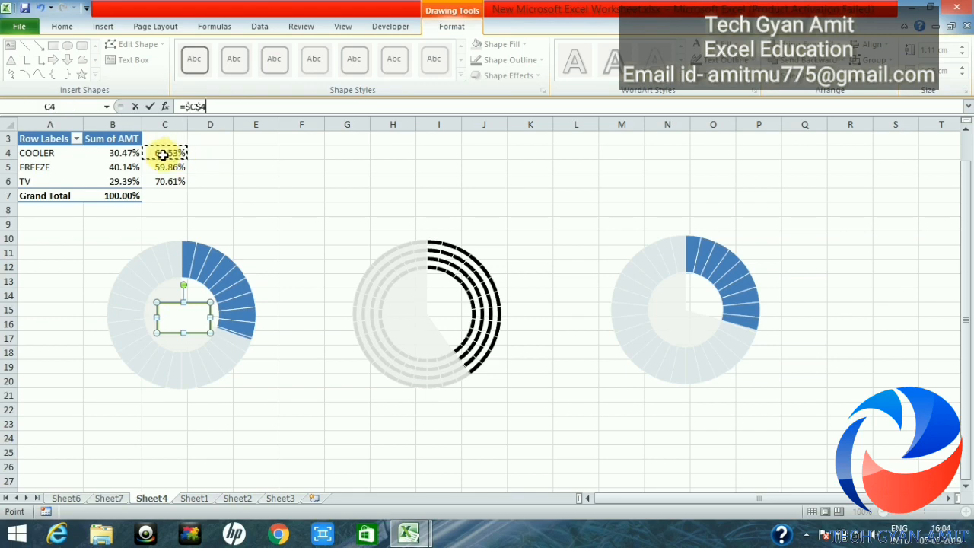
pyautogui.press('Return')
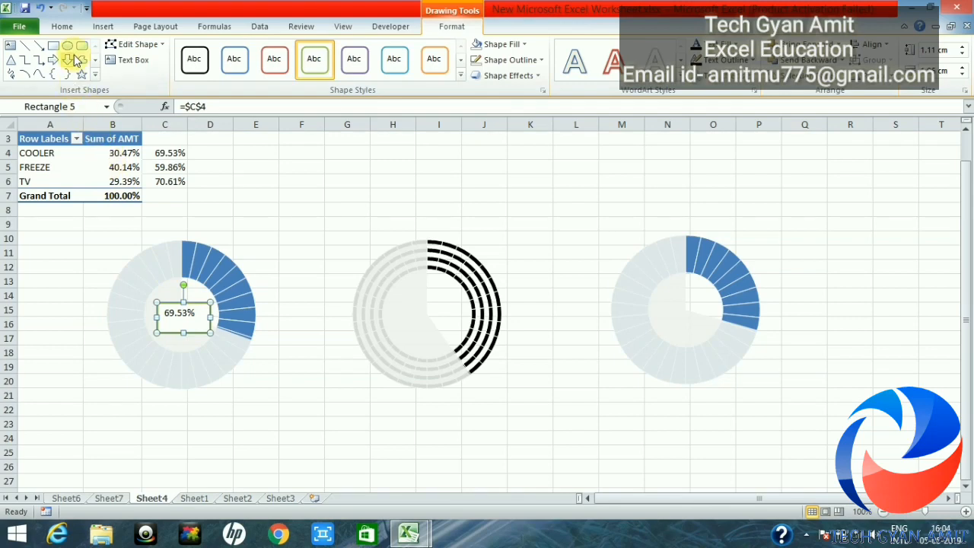
# Set the font size of the percentage label in the COOLER chart to 12.
pyautogui.click(62, 27)
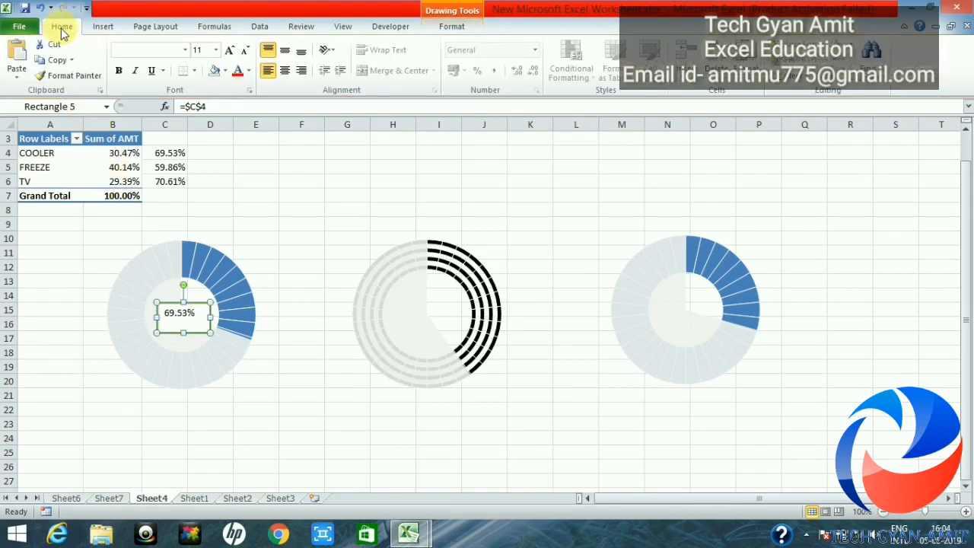
pyautogui.click(230, 53)
pyautogui.click(231, 55)
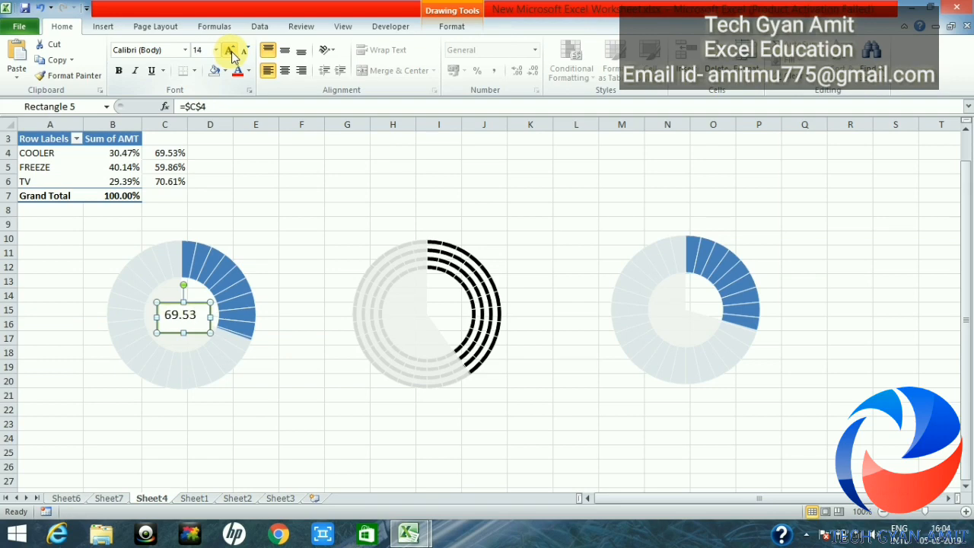
pyautogui.click(245, 51)
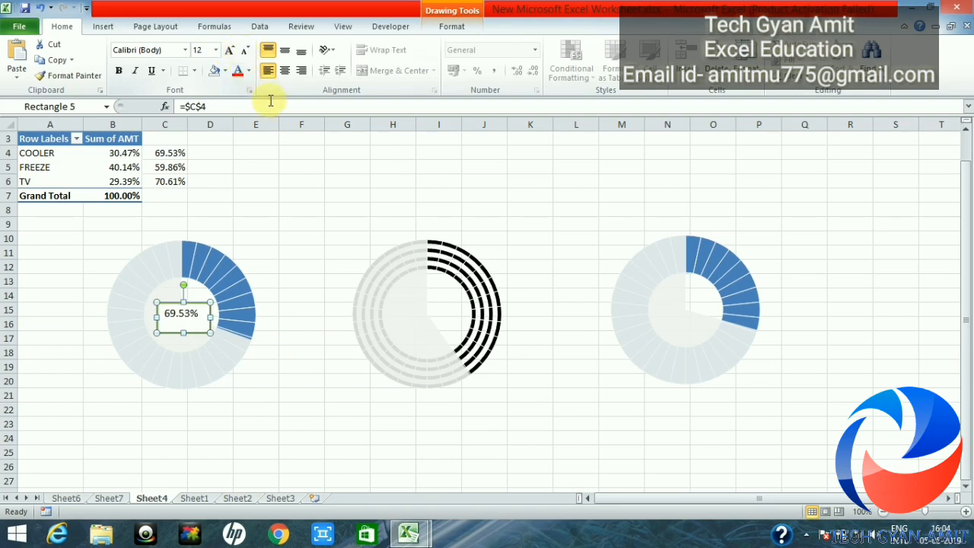
pyautogui.click(421, 309)
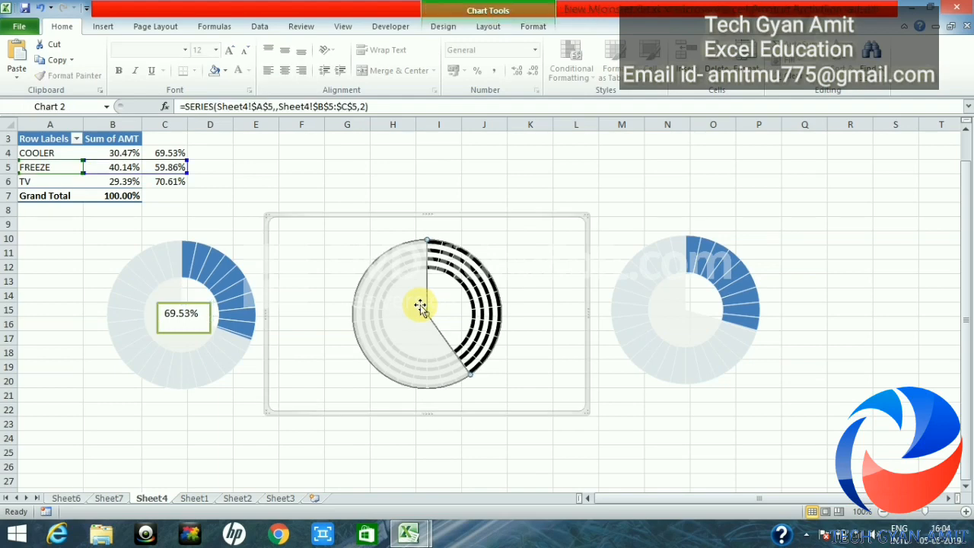
# Remove the outline from the percentage label rectangle in the COOLER chart.
pyautogui.click(192, 321)
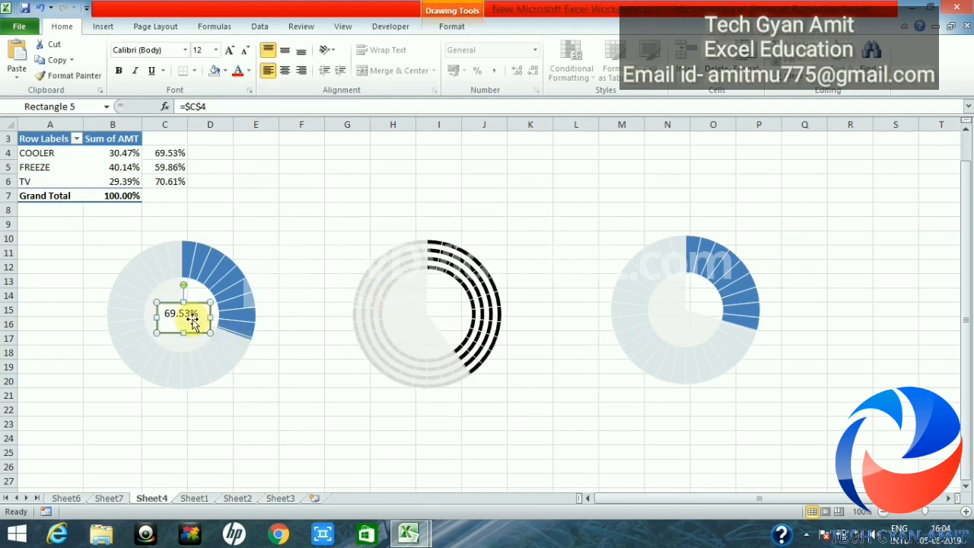
pyautogui.click(452, 28)
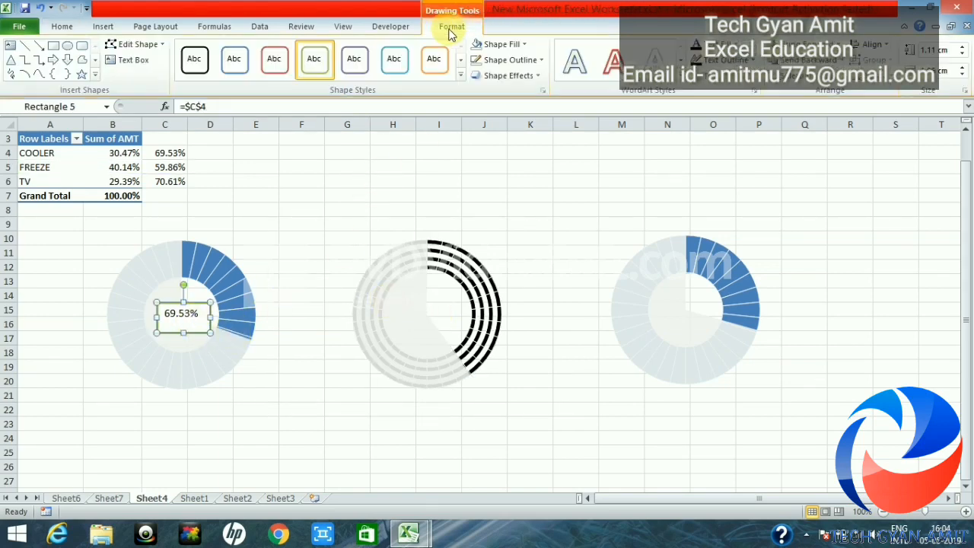
pyautogui.click(539, 60)
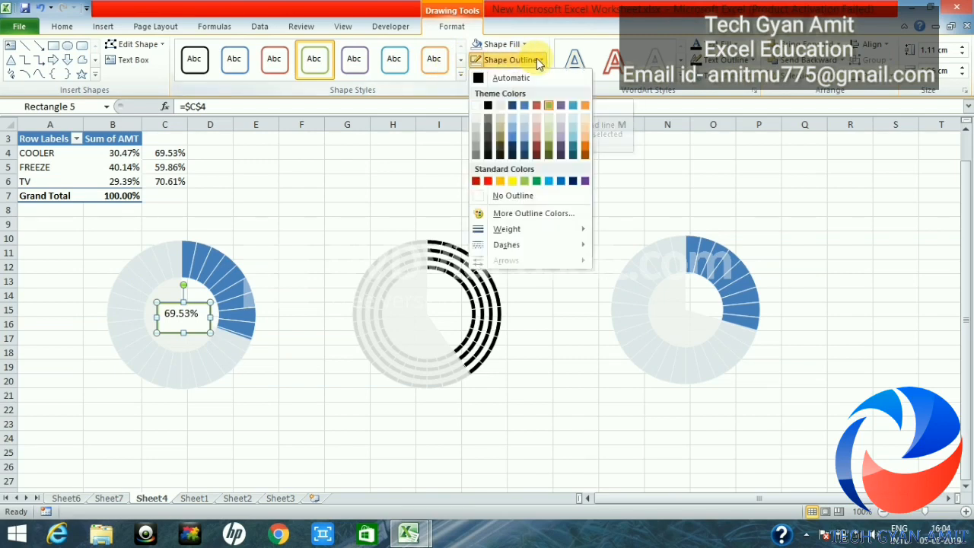
pyautogui.click(479, 196)
pyautogui.click(388, 208)
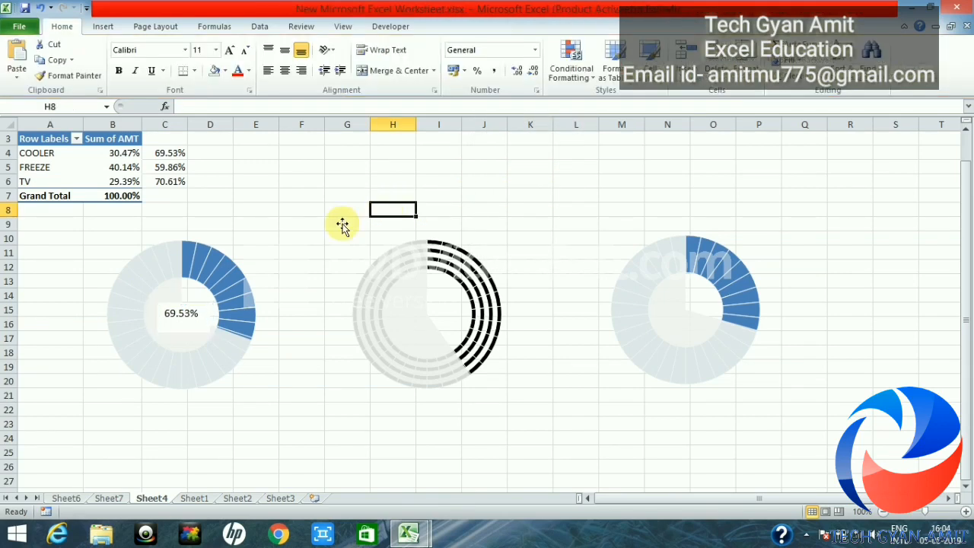
pyautogui.click(429, 320)
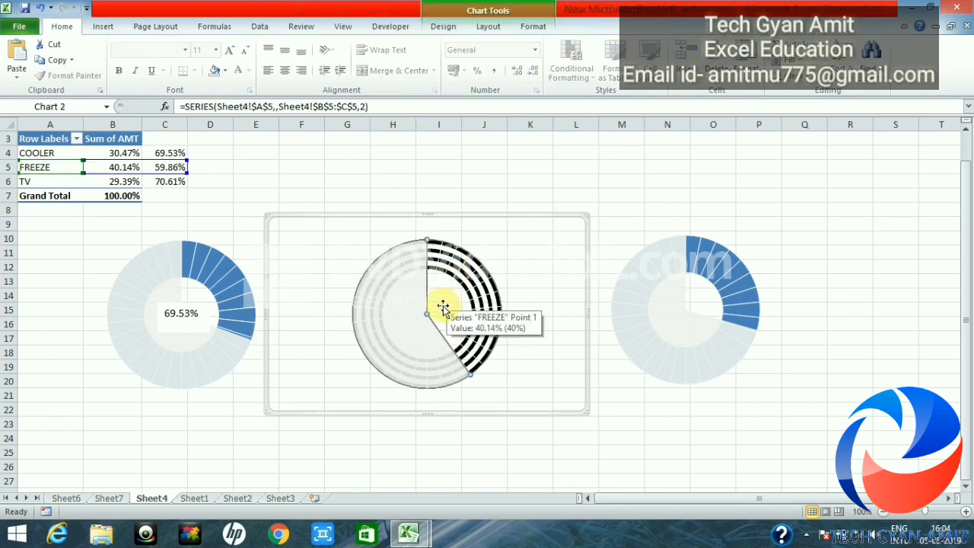
pyautogui.click(343, 198)
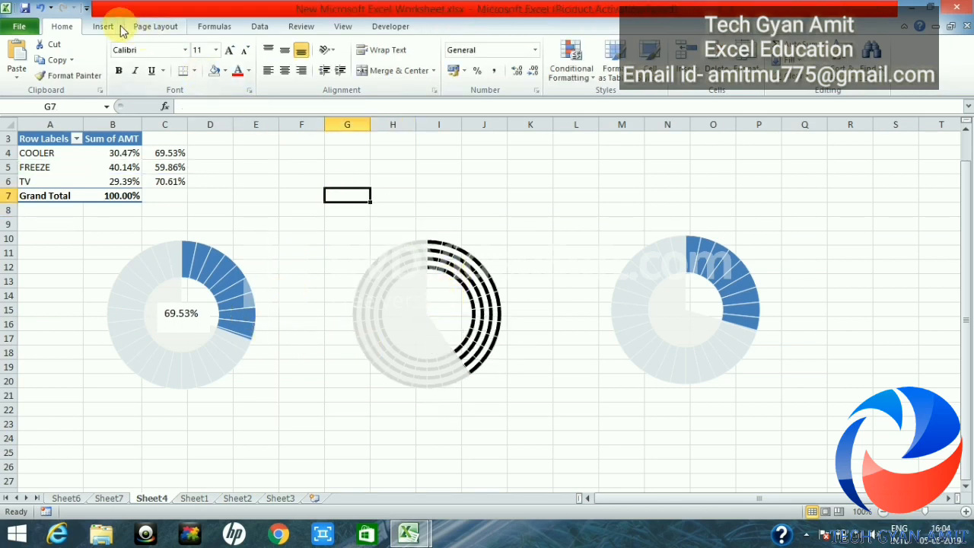
pyautogui.click(447, 302)
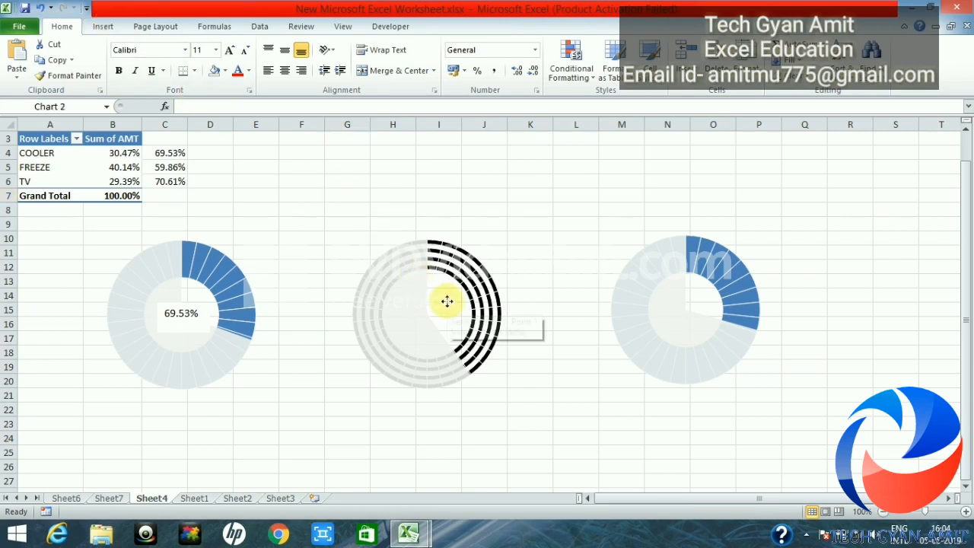
pyautogui.click(447, 316)
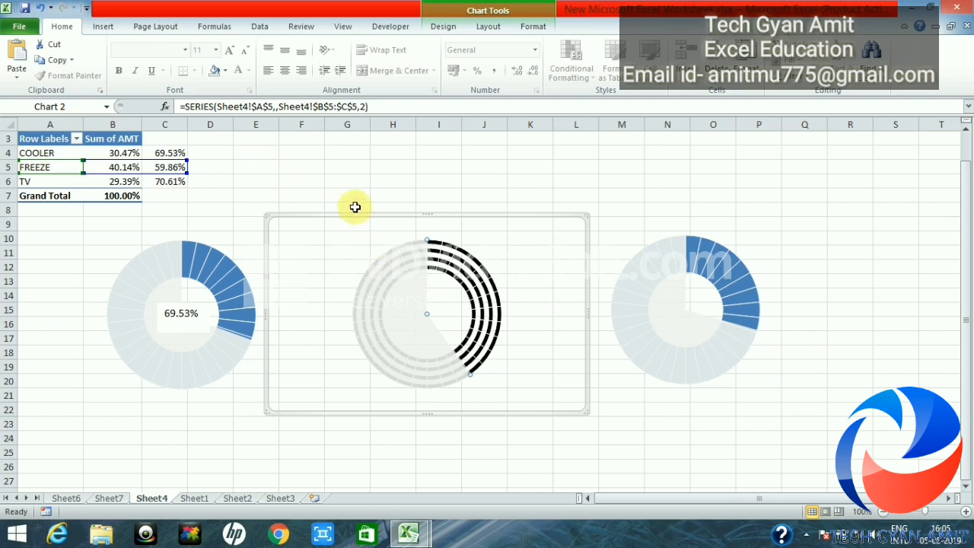
# Draw a second rectangle about 1.01 cm high on the empty cells below the COOLER chart, around rows 22 to 23.
pyautogui.click(148, 424)
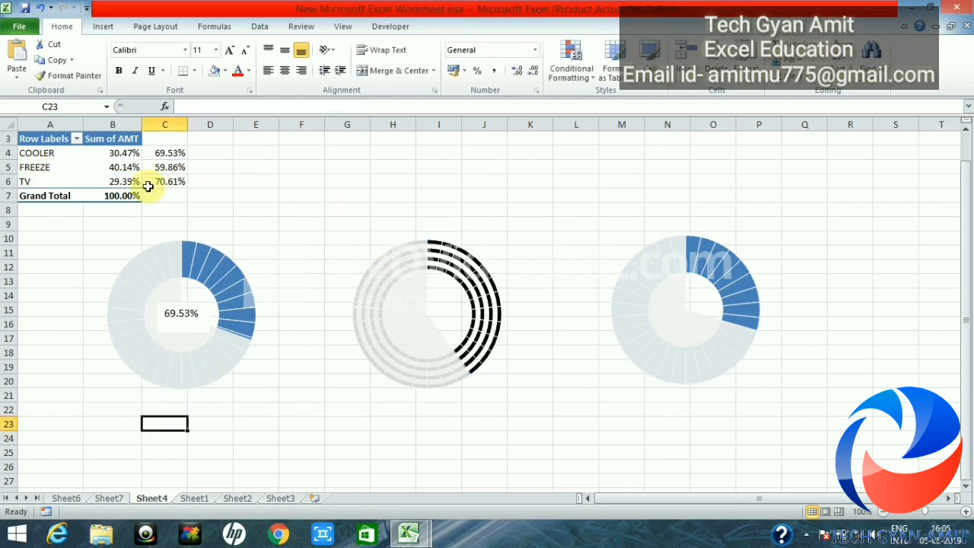
pyautogui.click(104, 26)
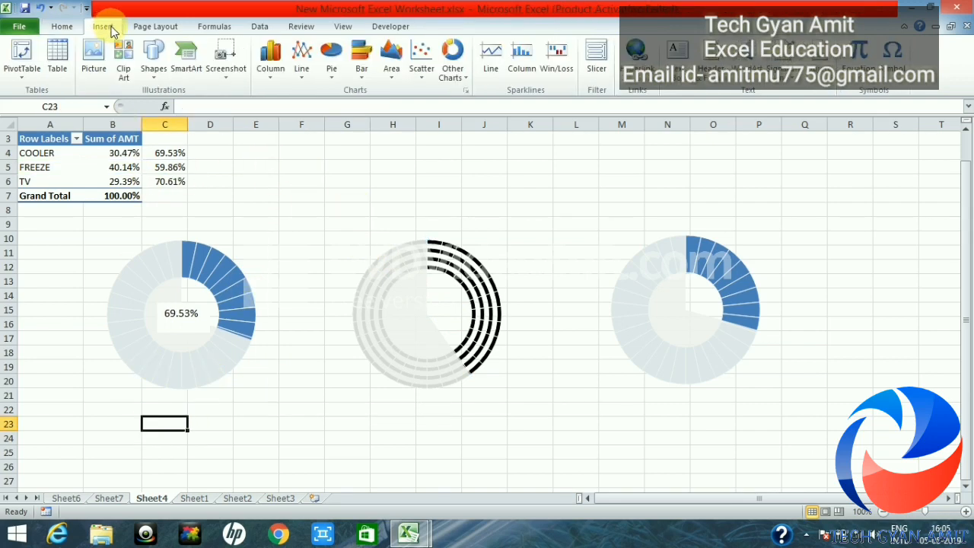
pyautogui.click(153, 65)
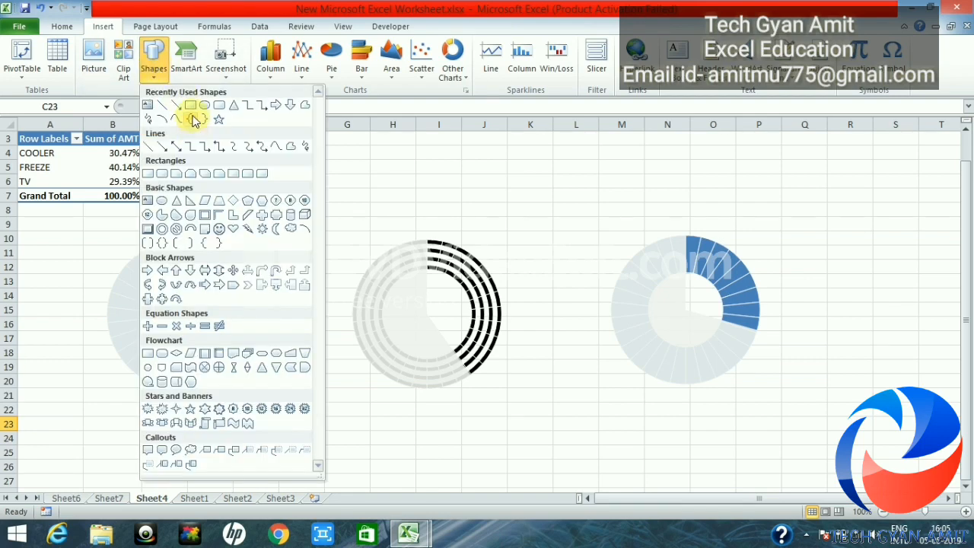
pyautogui.click(191, 106)
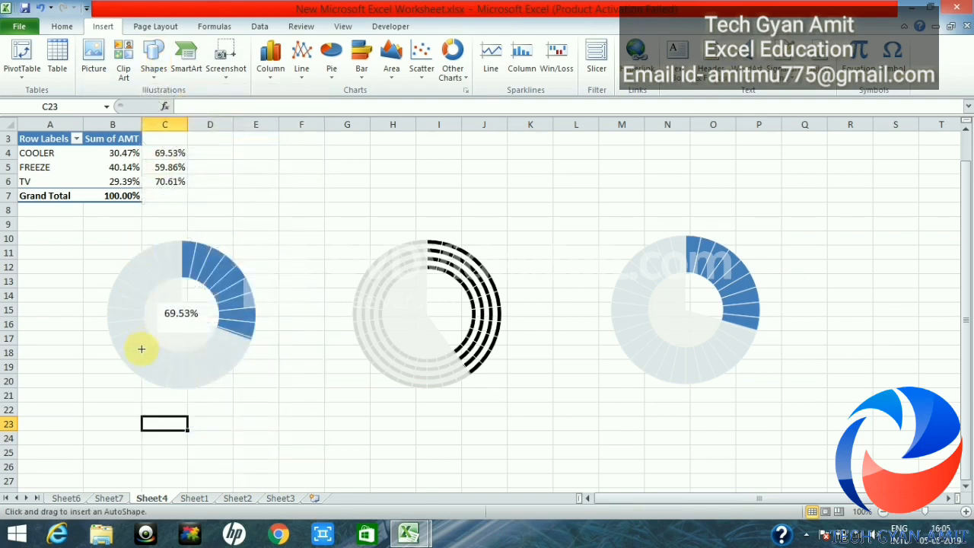
pyautogui.moveTo(203, 408)
pyautogui.mouseDown()
pyautogui.moveTo(326, 437)
pyautogui.moveTo(289, 433)
pyautogui.mouseUp()
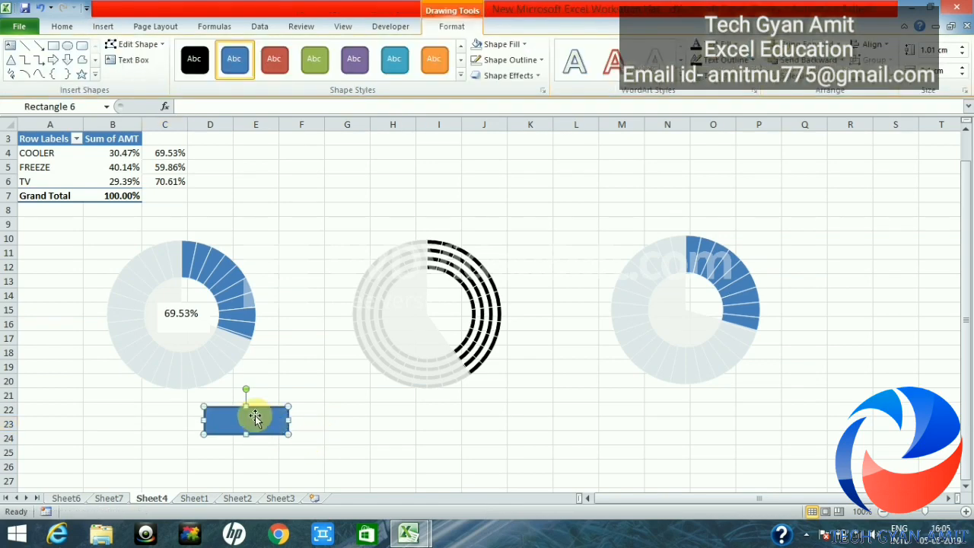
# Link the text of the new rectangle below the COOLER chart to cell C5 with the formula =$C$5.
pyautogui.rightClick(255, 418)
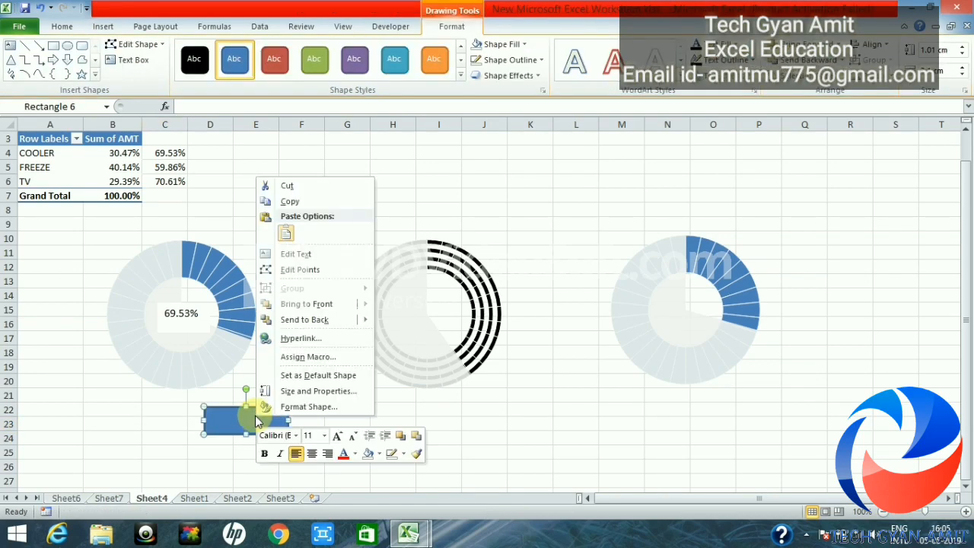
pyautogui.click(304, 255)
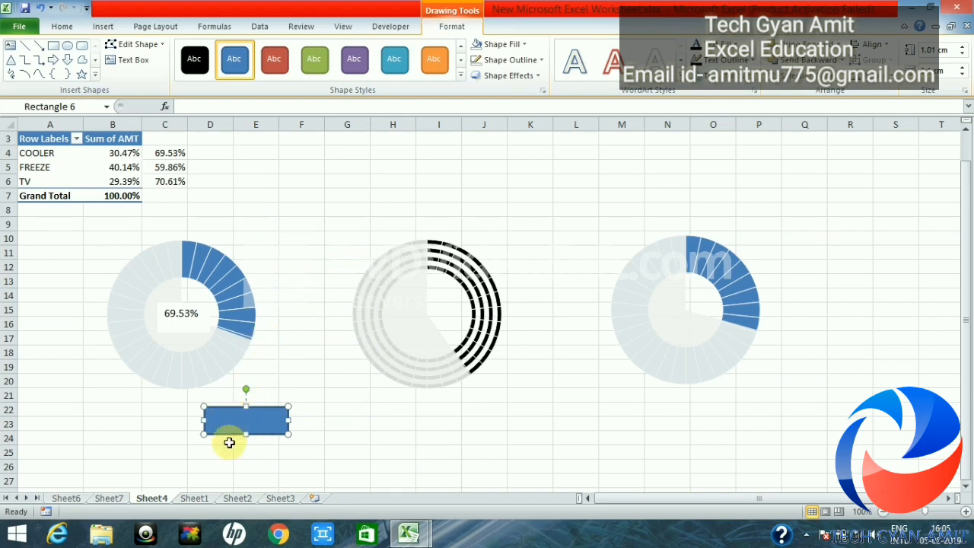
pyautogui.click(206, 110)
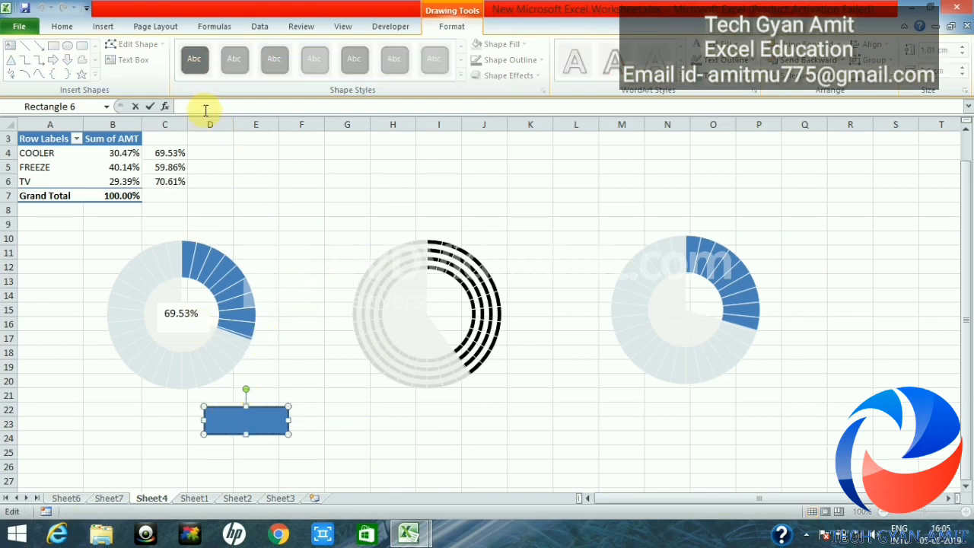
pyautogui.click(171, 167)
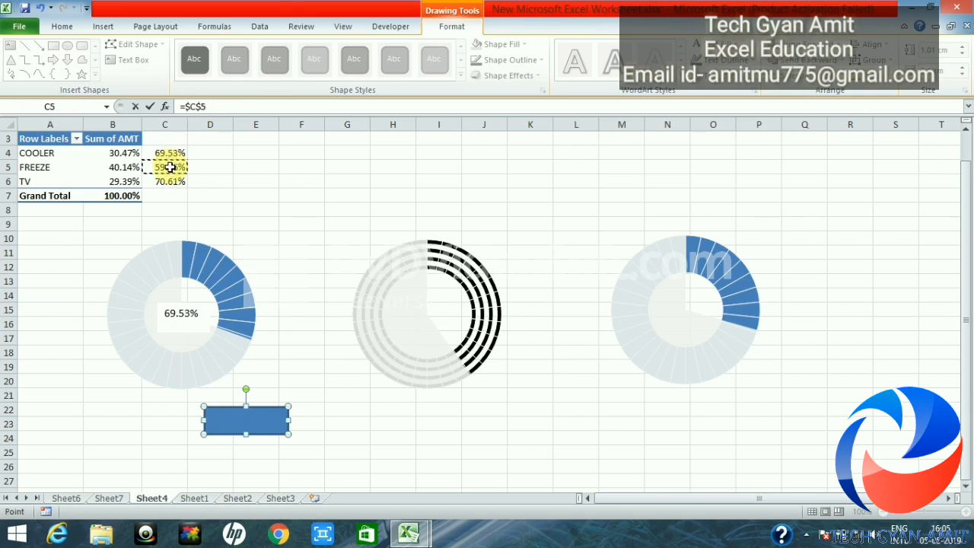
pyautogui.press('Return')
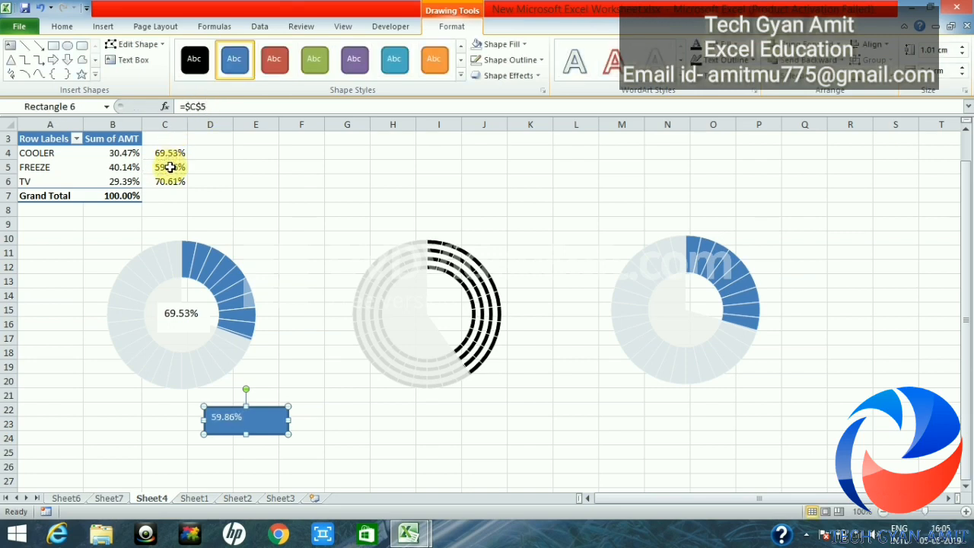
# Set the linked label's font size to 18 and move the rectangle into the centre of the FREEZE chart.
pyautogui.click(62, 29)
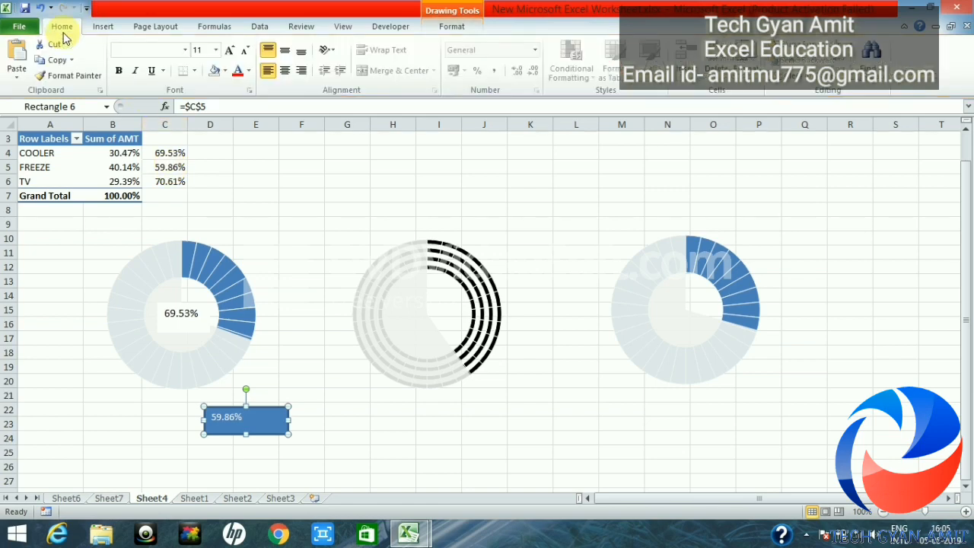
pyautogui.click(229, 50)
pyautogui.click(229, 50)
pyautogui.click(229, 50)
pyautogui.click(229, 50)
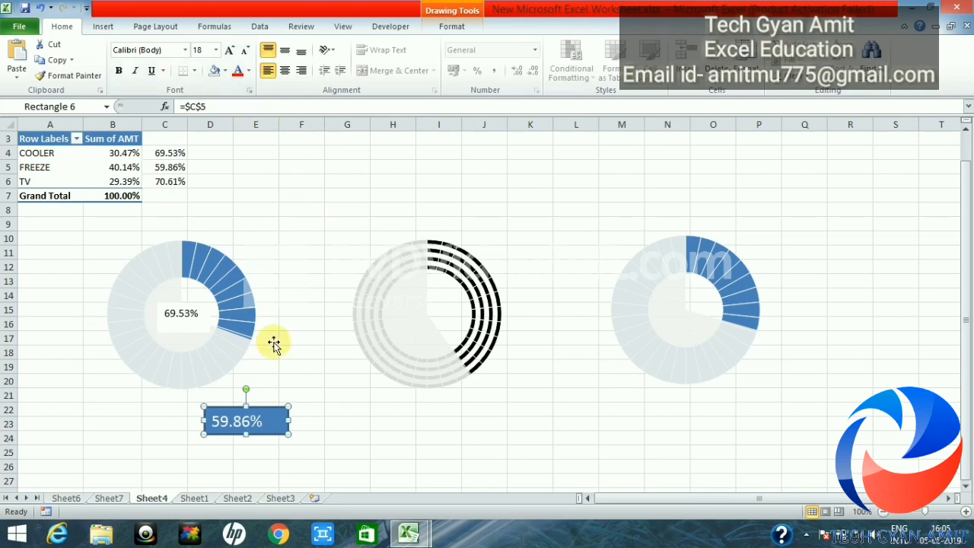
pyautogui.moveTo(255, 421); pyautogui.dragTo(462, 325)
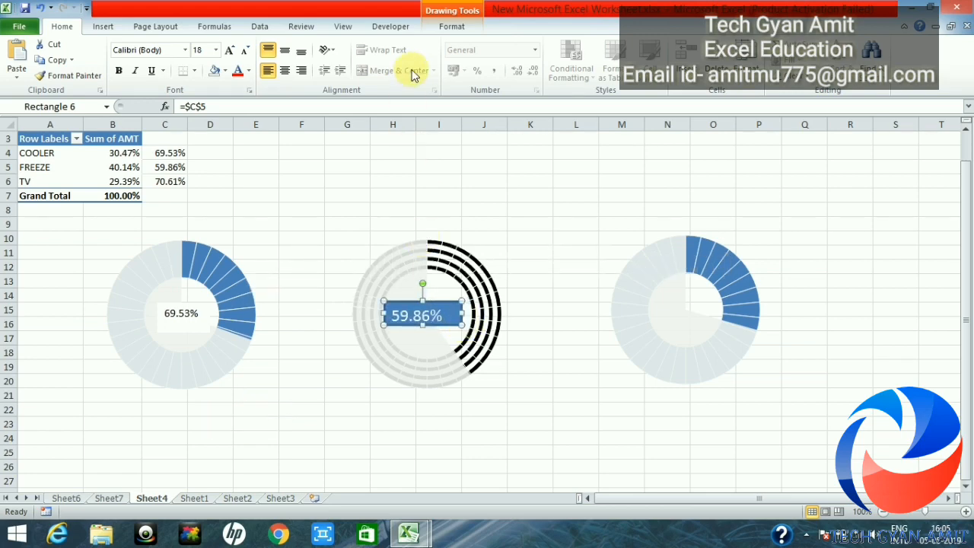
# Remove the outline from the FREEZE chart's percentage label and fill its rectangle with white.
pyautogui.click(455, 28)
pyautogui.click(523, 62)
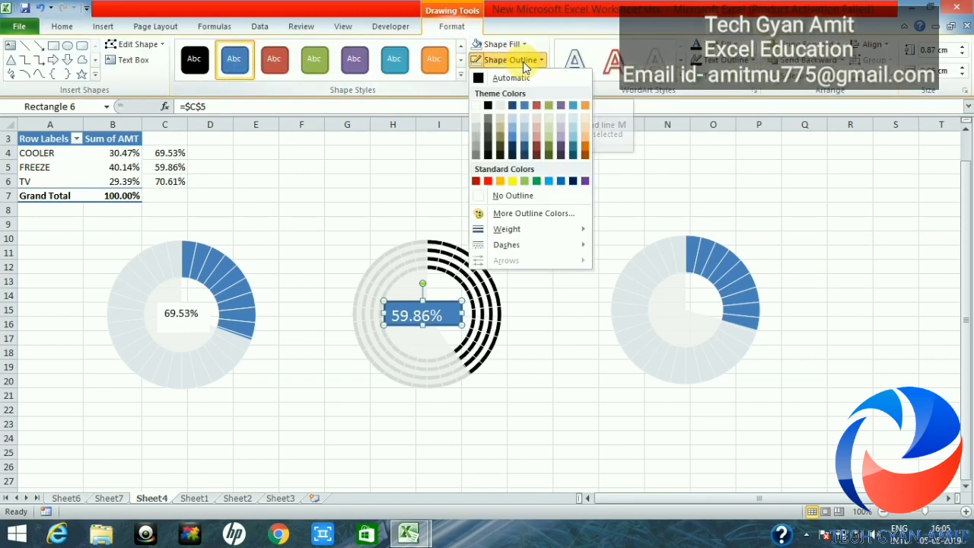
pyautogui.click(484, 196)
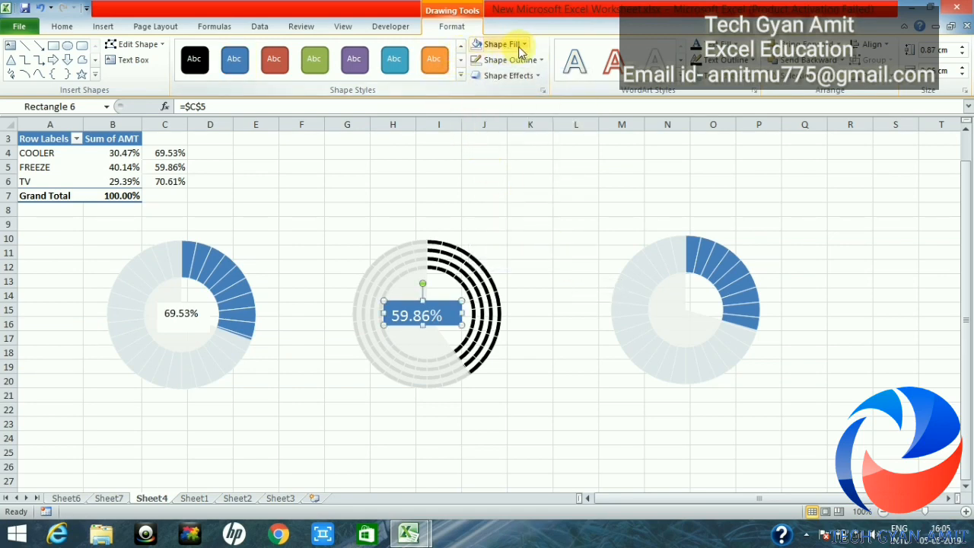
pyautogui.click(493, 44)
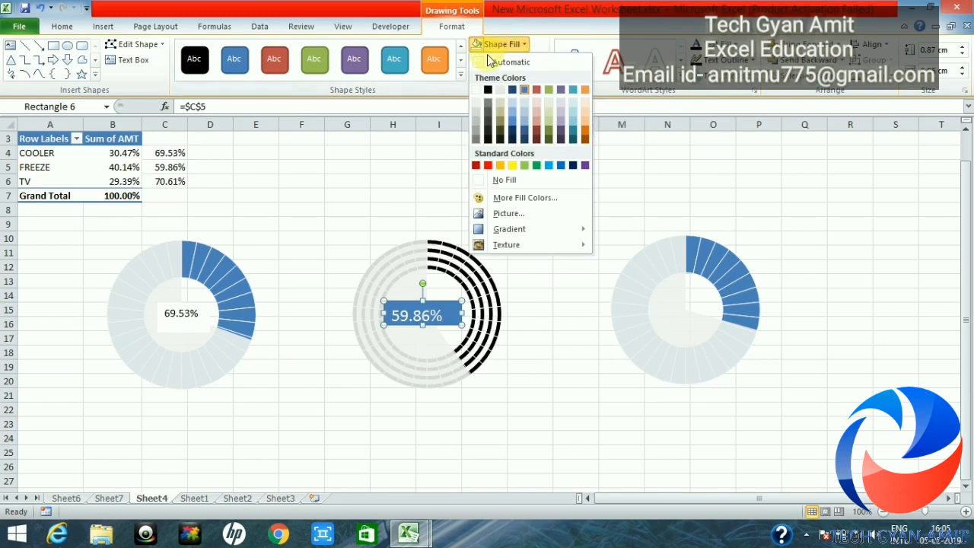
pyautogui.click(477, 91)
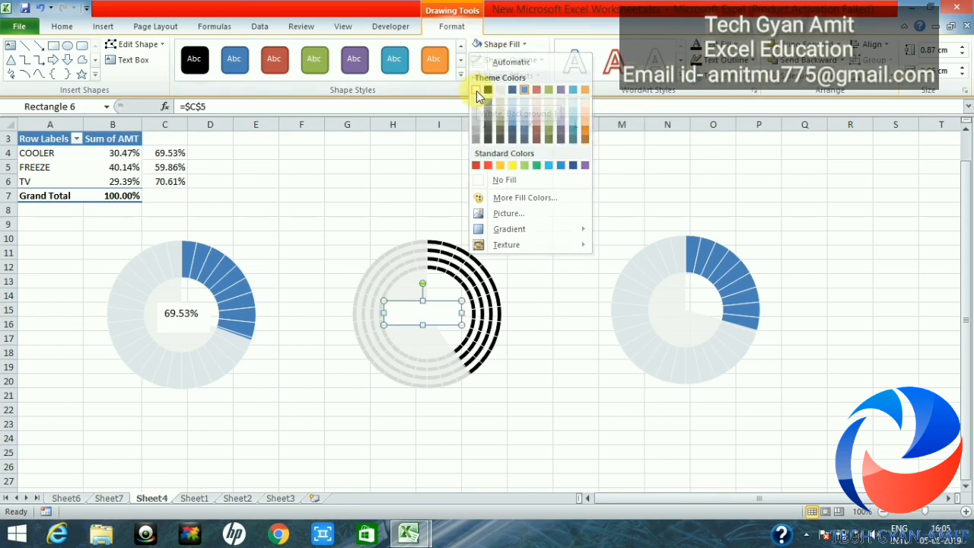
# Make the FREEZE percentage label's text black and centre the label inside the rings.
pyautogui.click(704, 44)
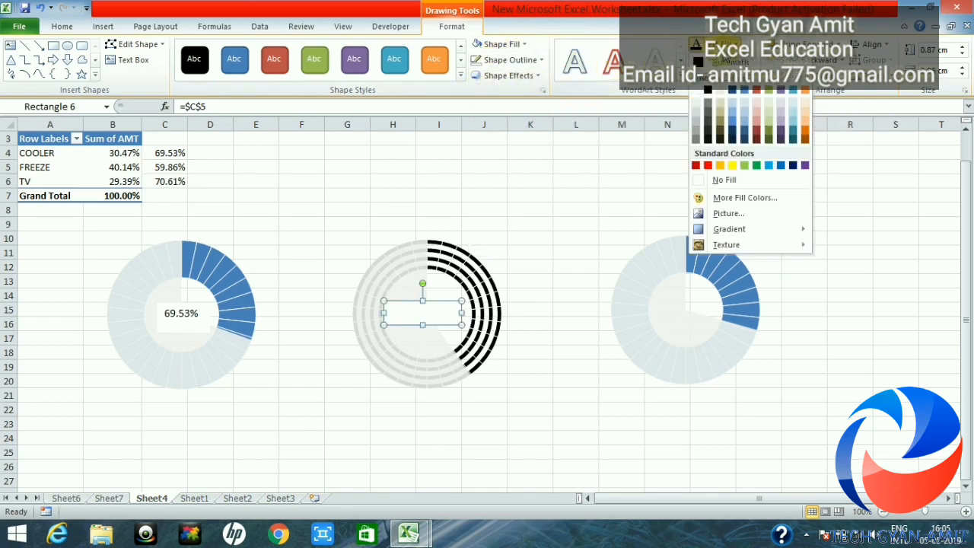
pyautogui.click(707, 89)
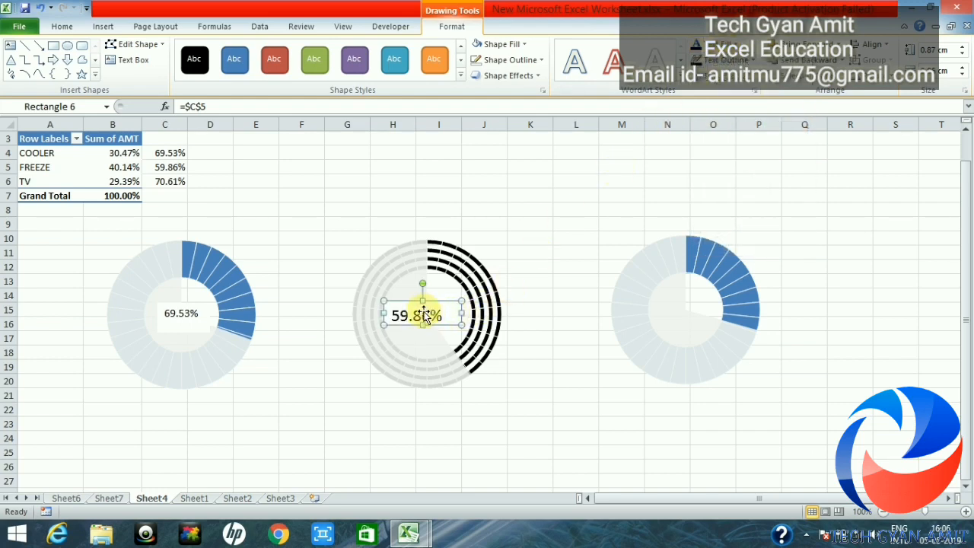
pyautogui.moveTo(423, 312); pyautogui.dragTo(438, 316)
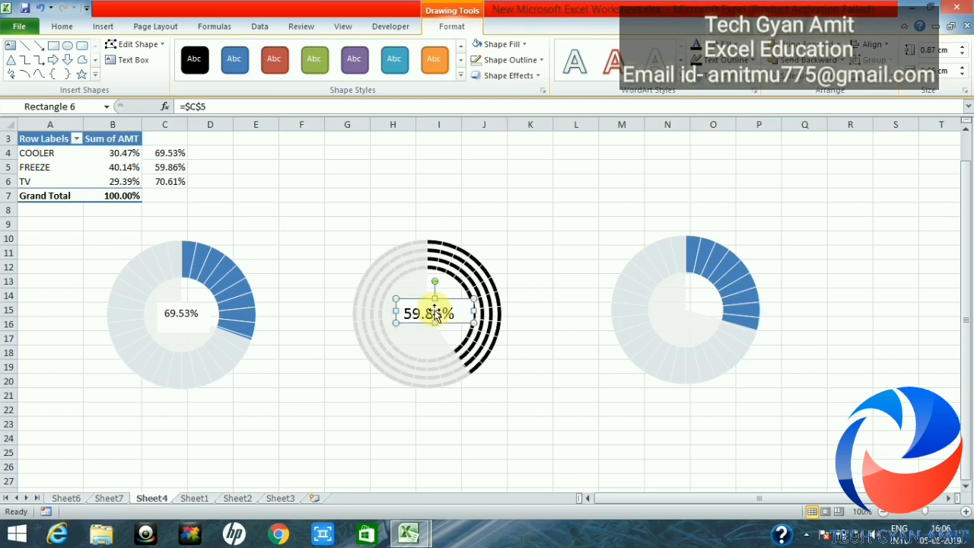
pyautogui.click(568, 272)
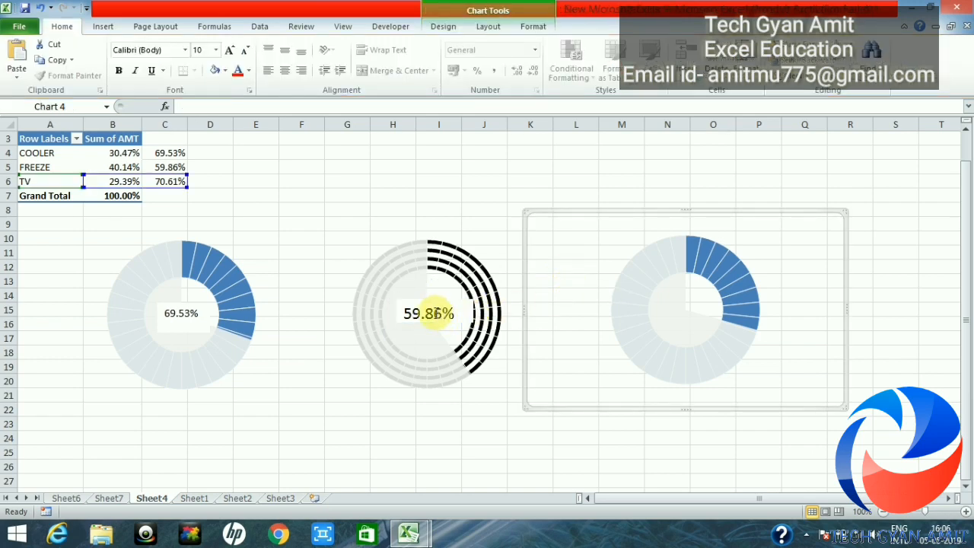
pyautogui.click(435, 315)
pyautogui.moveTo(438, 319); pyautogui.dragTo(427, 313)
pyautogui.click(540, 268)
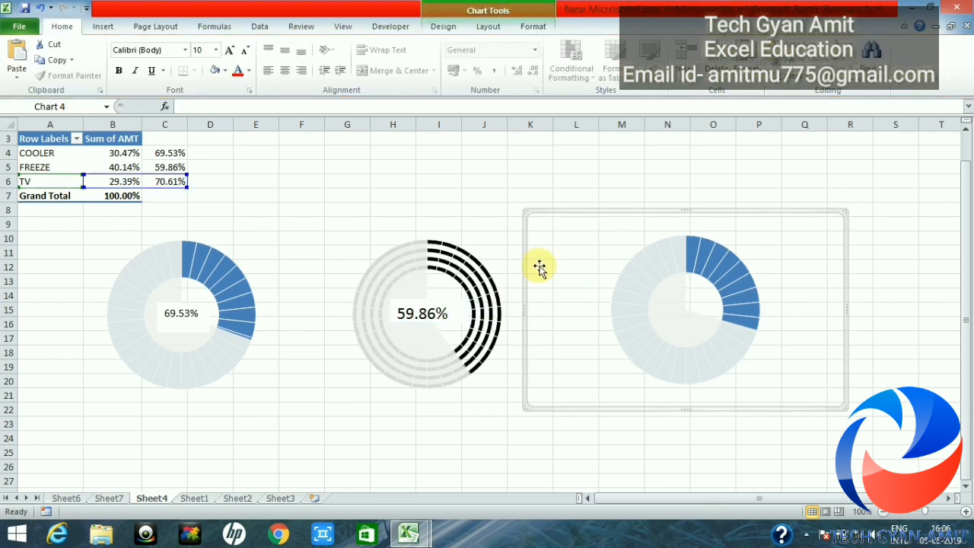
pyautogui.moveTo(686, 325)
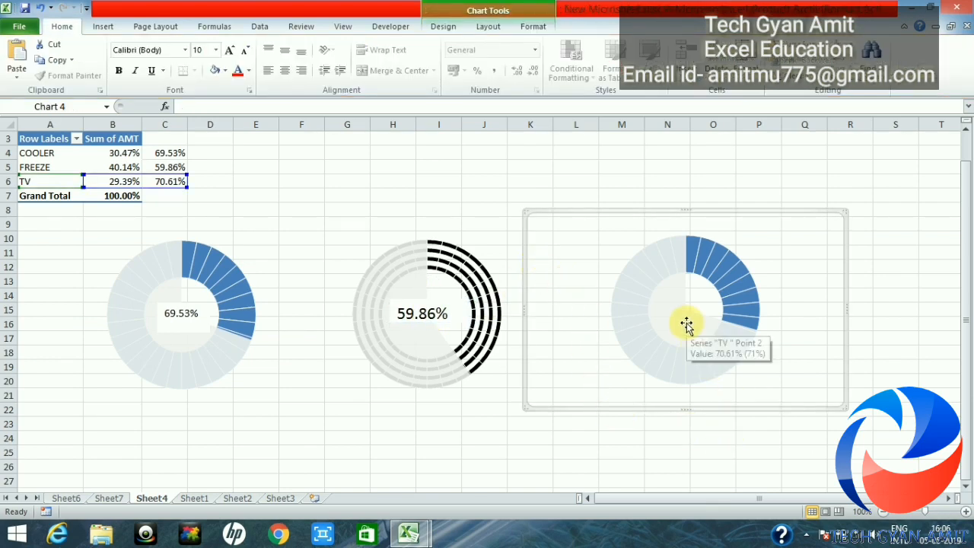
pyautogui.click(688, 308)
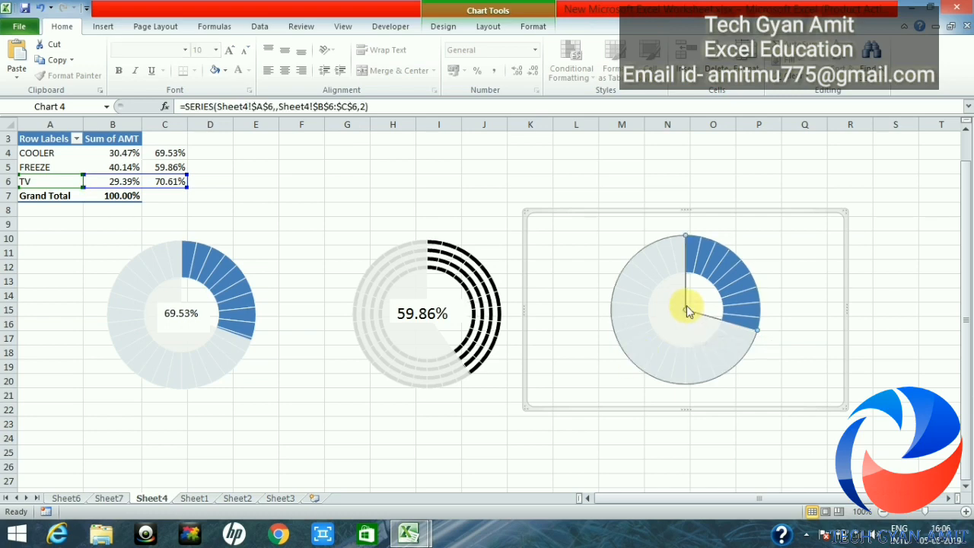
pyautogui.click(449, 436)
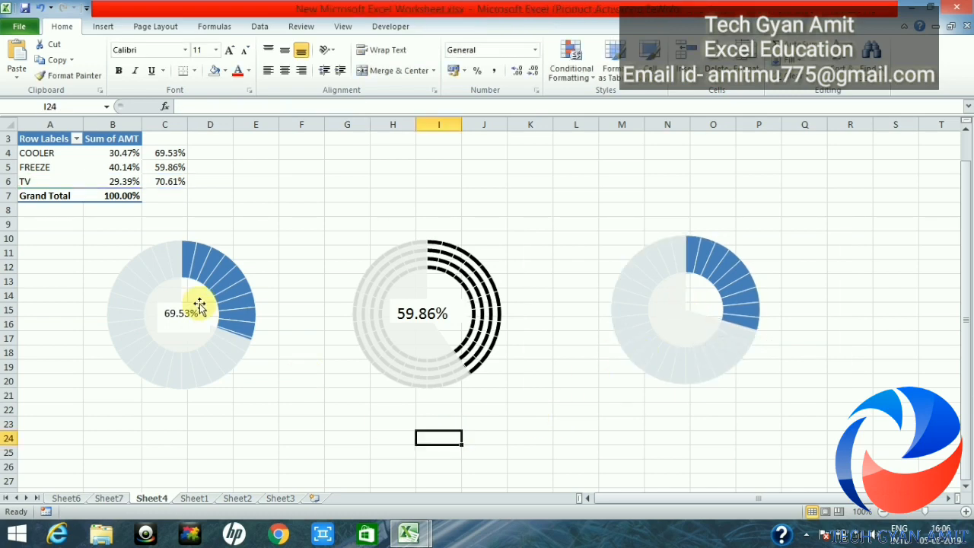
pyautogui.click(104, 27)
pyautogui.click(157, 67)
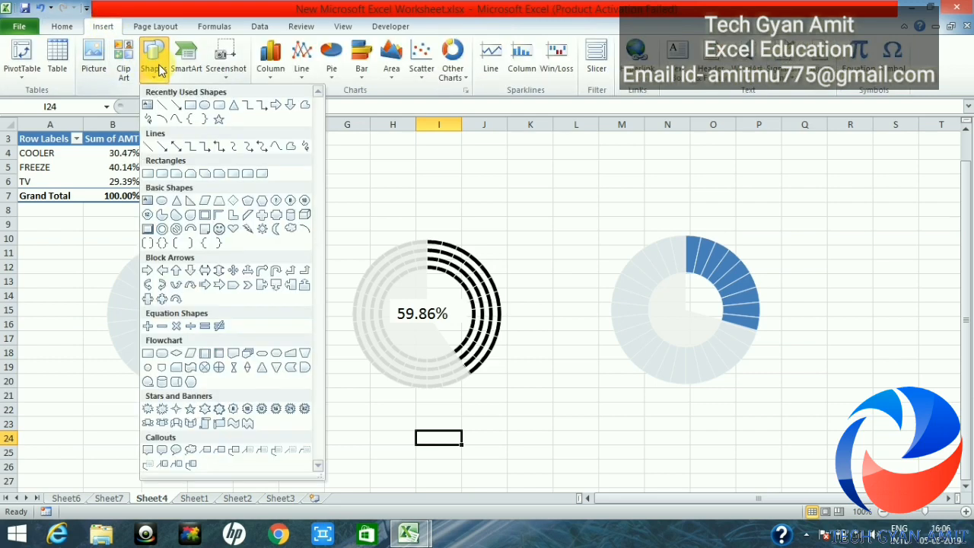
pyautogui.click(192, 106)
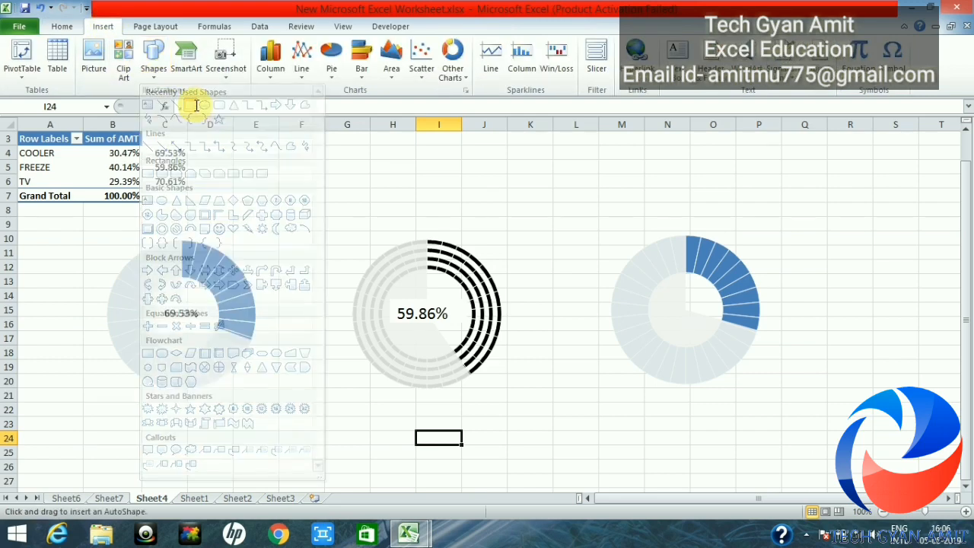
pyautogui.click(178, 406)
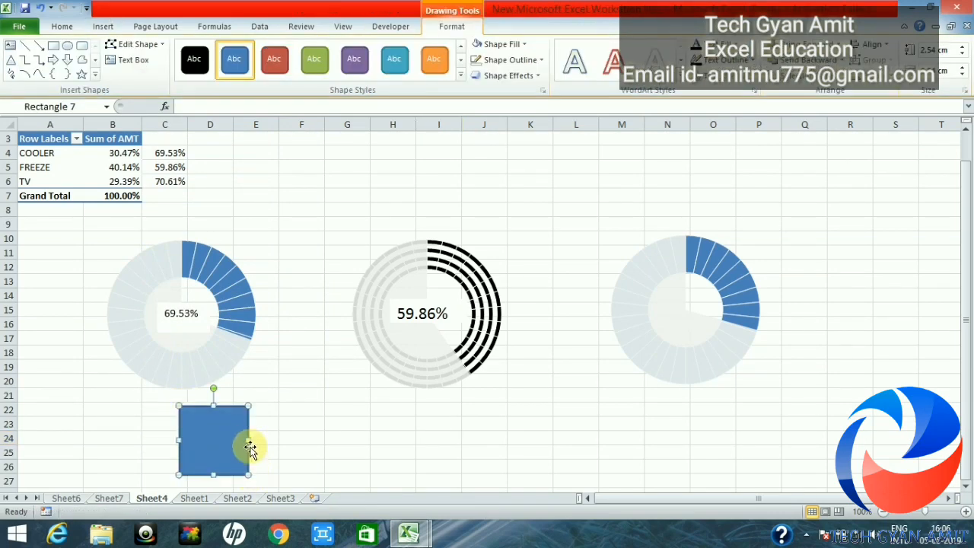
pyautogui.hotkey('ctrl', 'z')
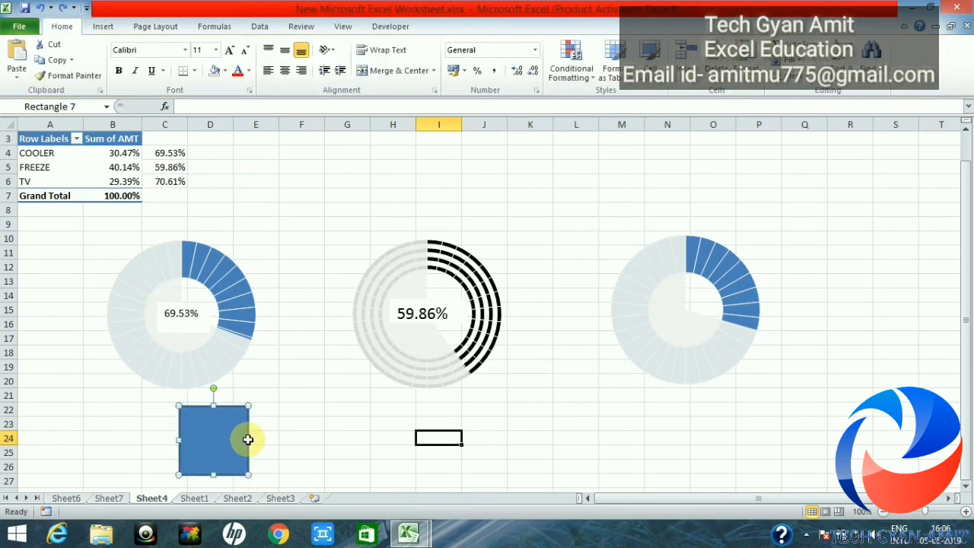
# Draw a third rectangle about 0.98 cm high on the empty cells below the COOLER chart, around rows 22 to 23.
pyautogui.click(102, 27)
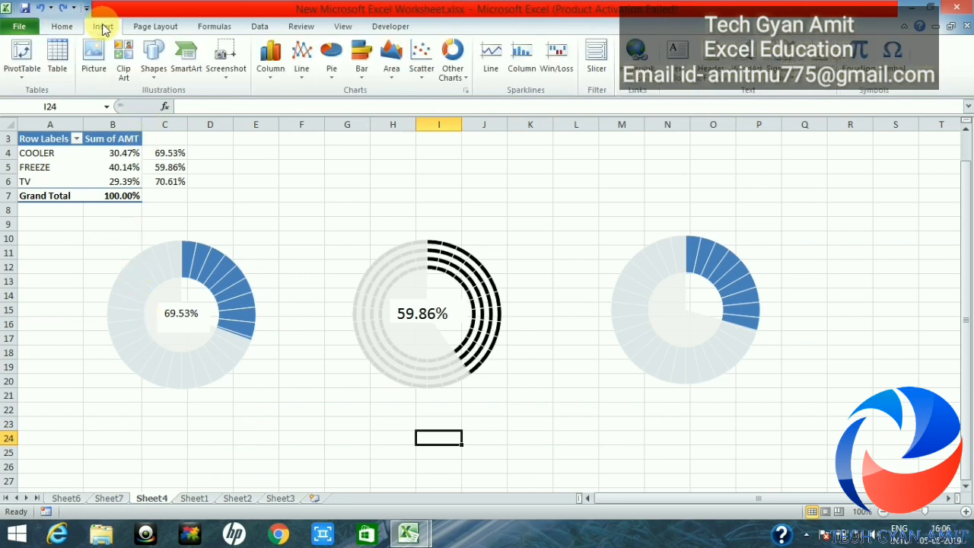
pyautogui.click(153, 67)
pyautogui.click(191, 106)
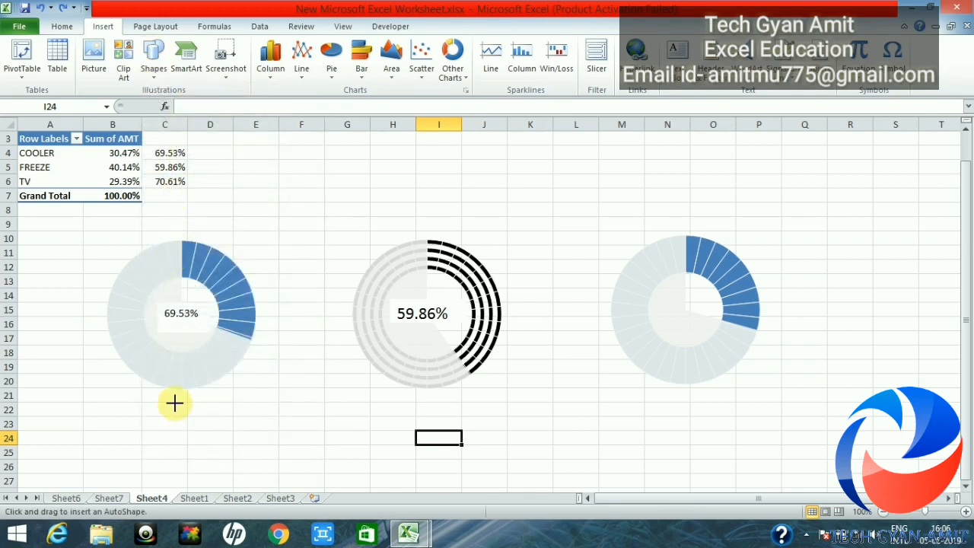
pyautogui.moveTo(174, 403)
pyautogui.mouseDown()
pyautogui.moveTo(239, 422)
pyautogui.moveTo(238, 430)
pyautogui.mouseUp()
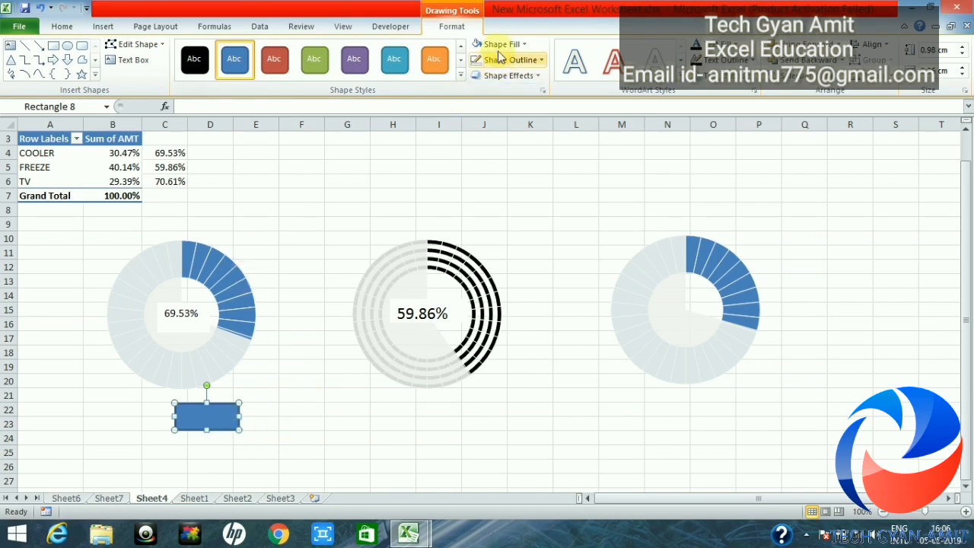
# Apply the white shape style with red outline and dark text to the third rectangle, and remove its outline.
pyautogui.click(460, 75)
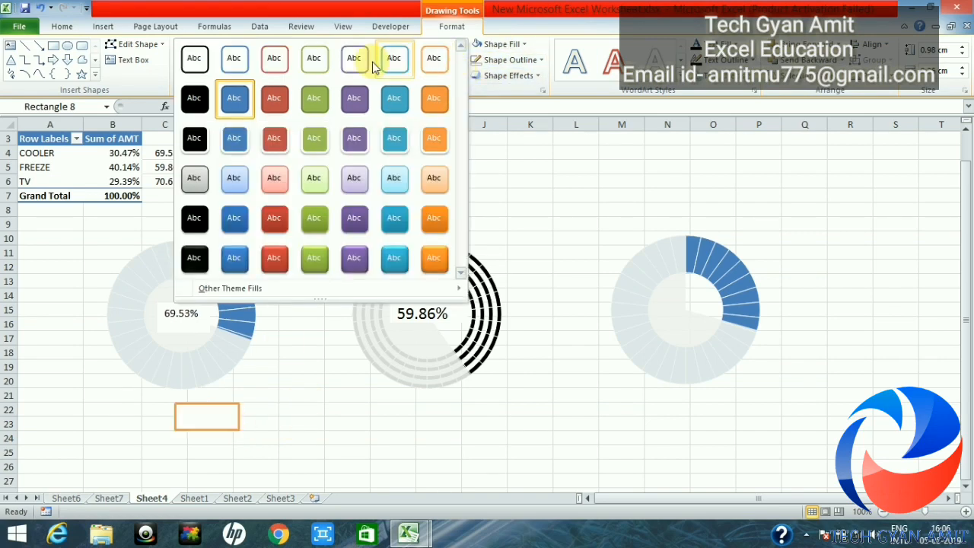
pyautogui.click(280, 64)
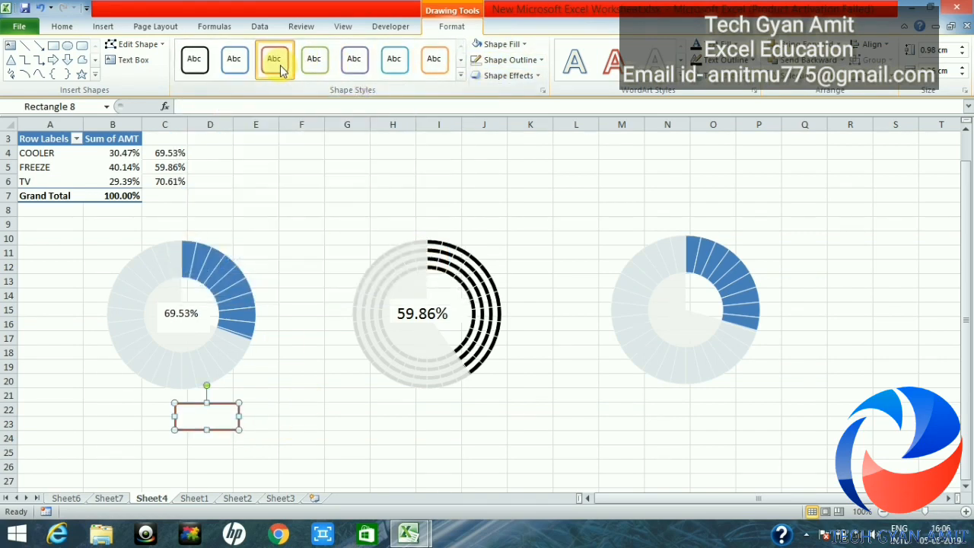
pyautogui.click(539, 61)
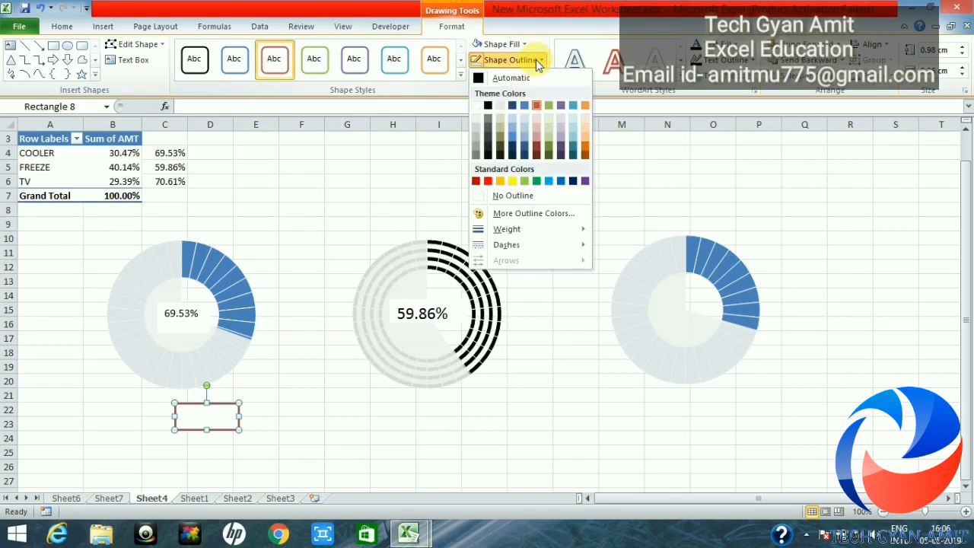
pyautogui.click(482, 197)
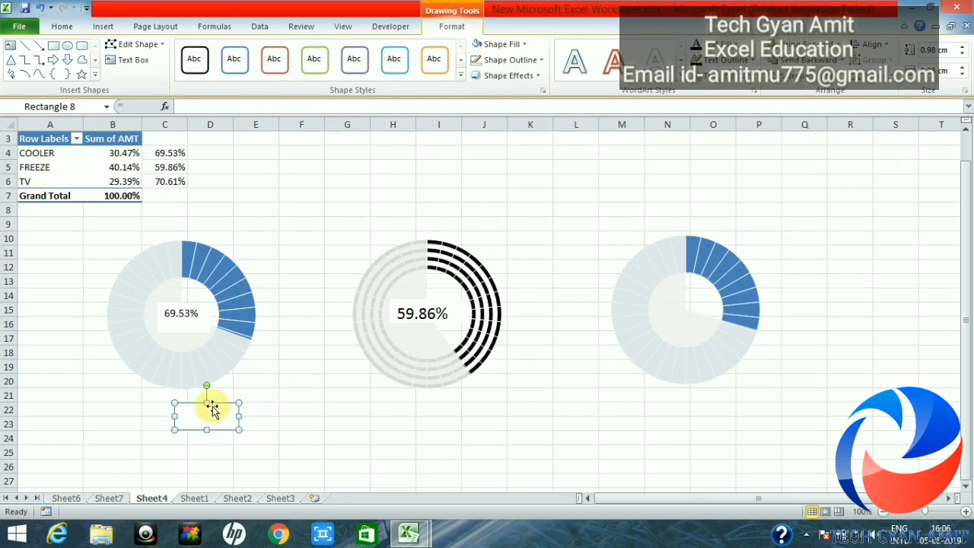
# Link the text of the third rectangle to cell C6 with the formula =$C$6.
pyautogui.click(201, 107)
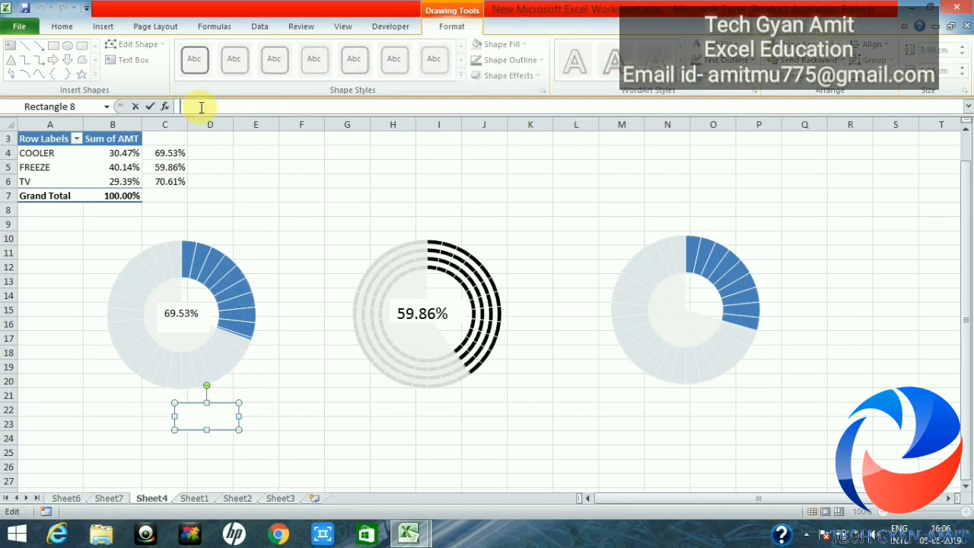
pyautogui.write('=')
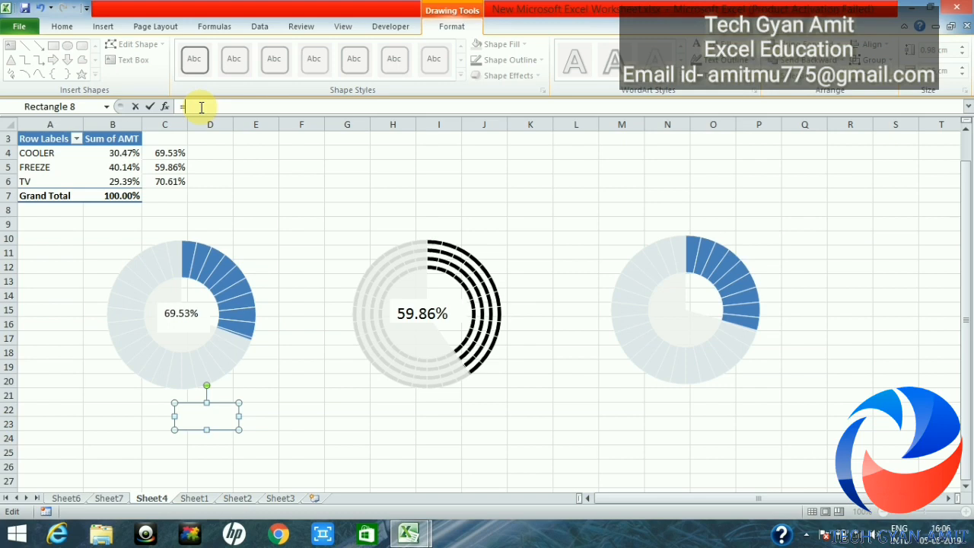
pyautogui.click(171, 182)
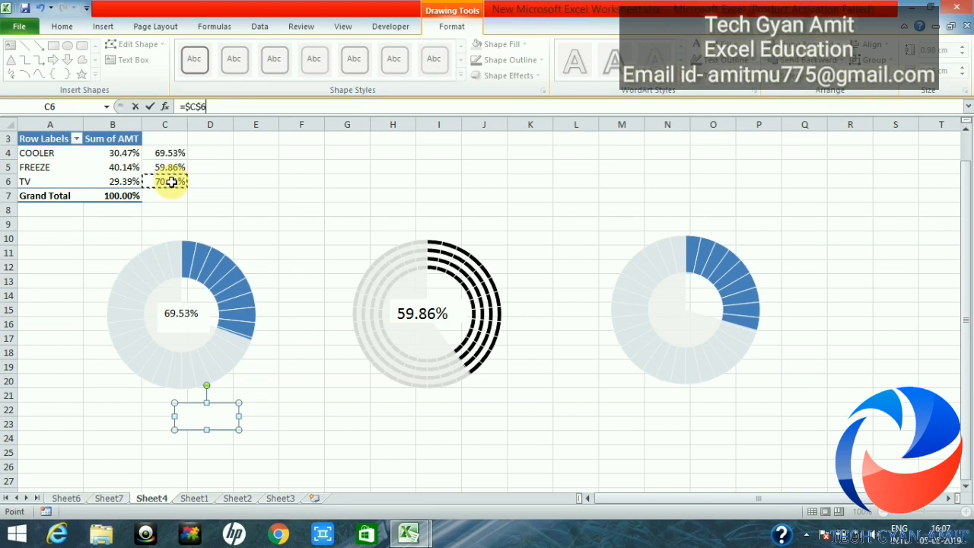
pyautogui.press('Return')
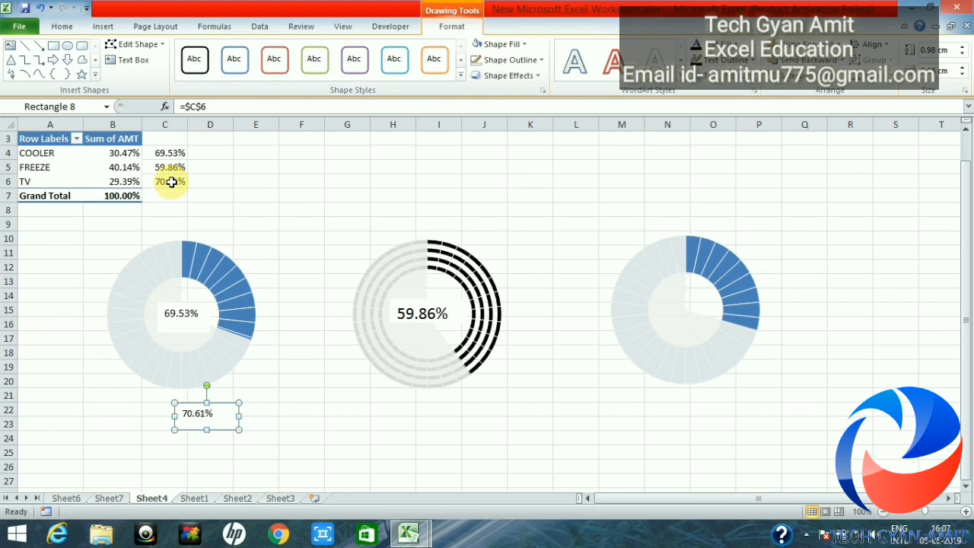
# Enlarge the text of the label linked to C6 to 16 pt and centre the label inside the TV chart's ring.
pyautogui.click(63, 27)
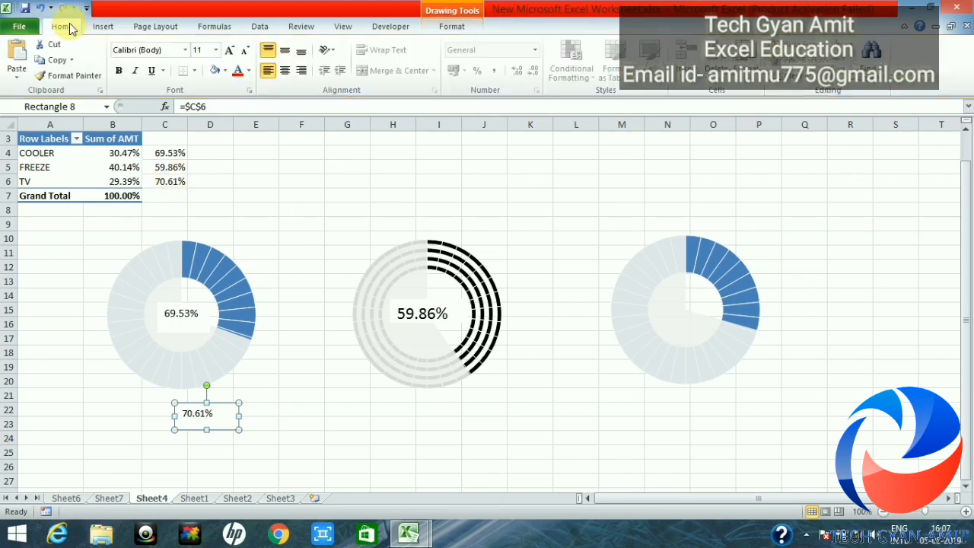
pyautogui.click(231, 52)
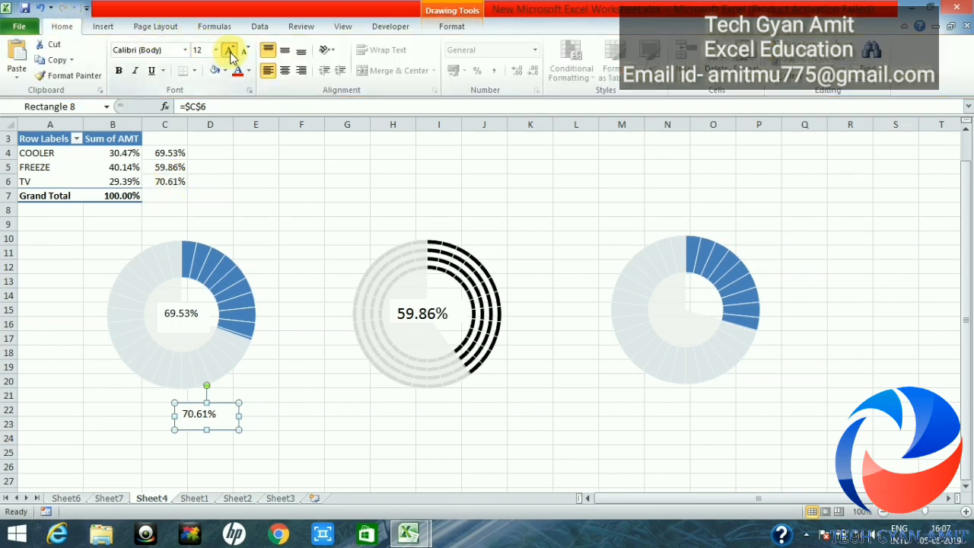
pyautogui.click(230, 52)
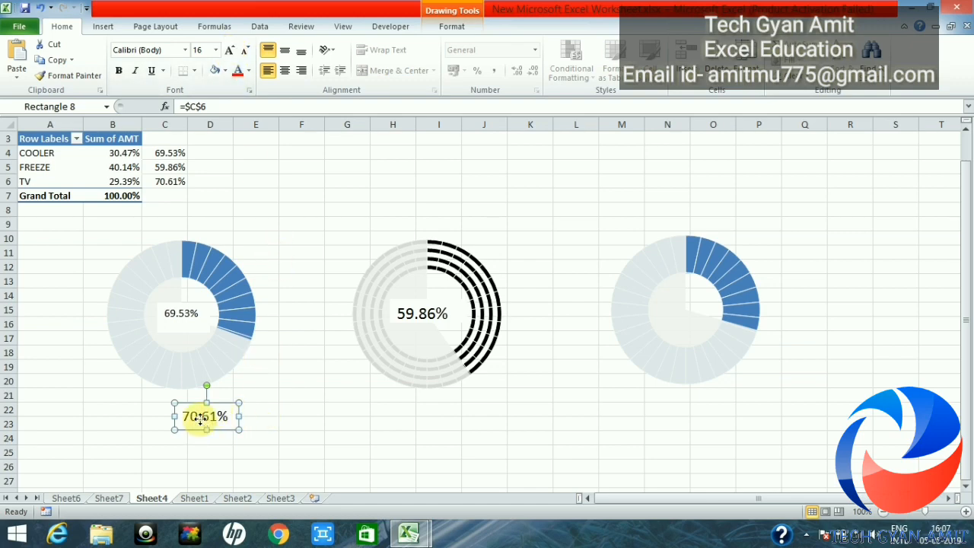
pyautogui.moveTo(204, 414); pyautogui.dragTo(232, 409)
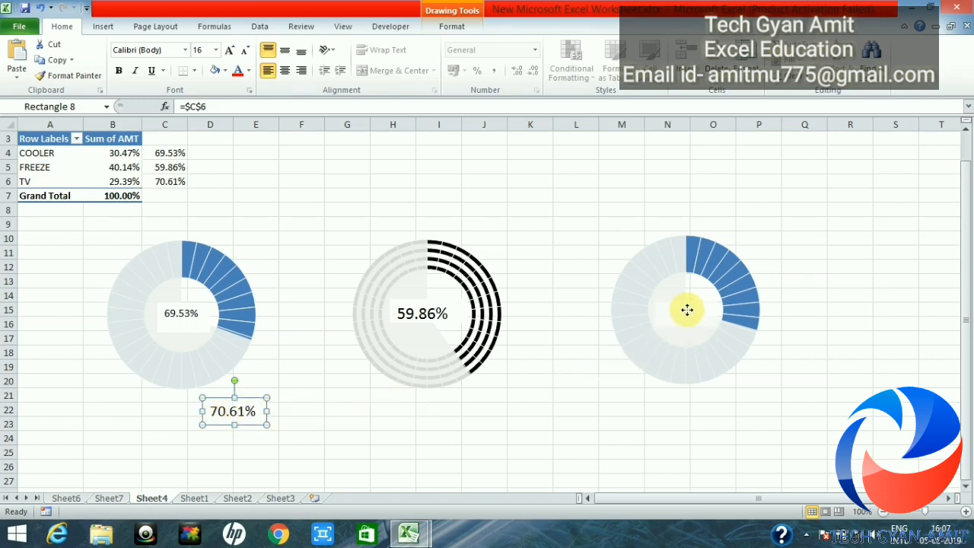
pyautogui.moveTo(687, 310); pyautogui.dragTo(687, 312)
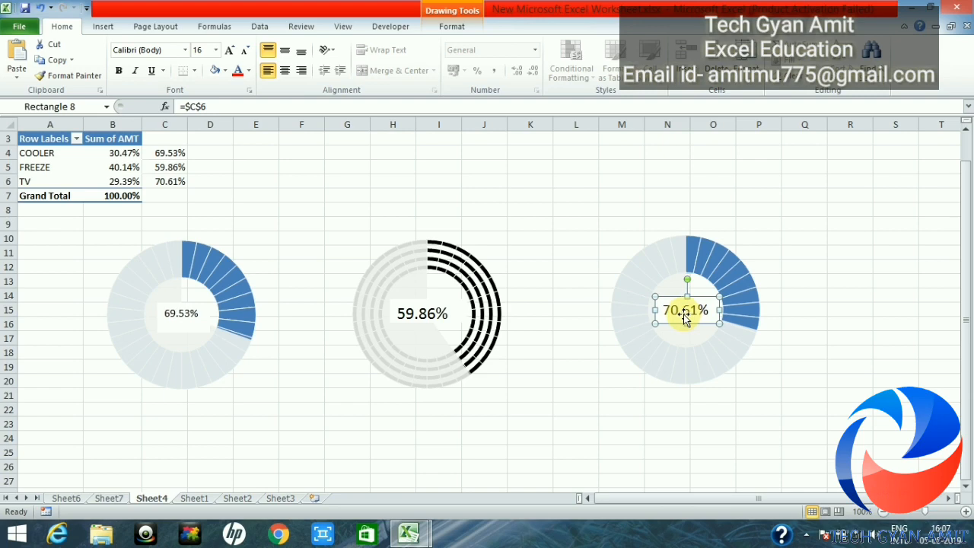
pyautogui.click(818, 267)
pyautogui.click(503, 455)
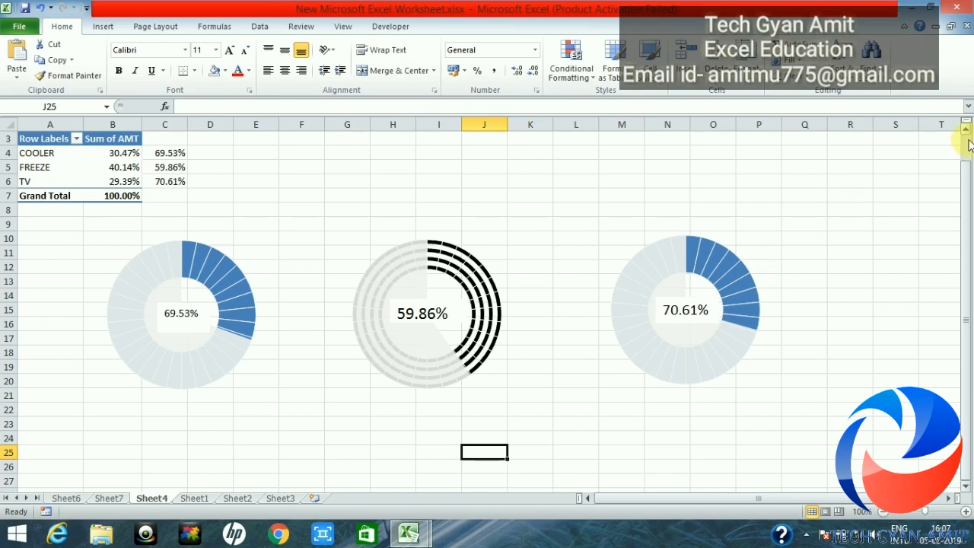
# Merge and centre the cells D23:N24 below the three charts.
pyautogui.scroll(1, 970, 145)
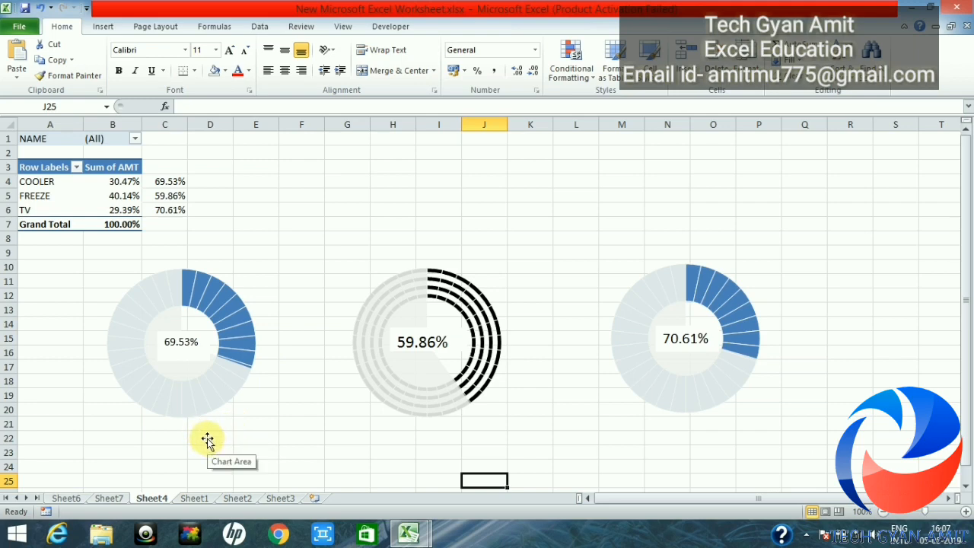
pyautogui.moveTo(207, 440); pyautogui.dragTo(683, 467)
pyautogui.click(389, 444)
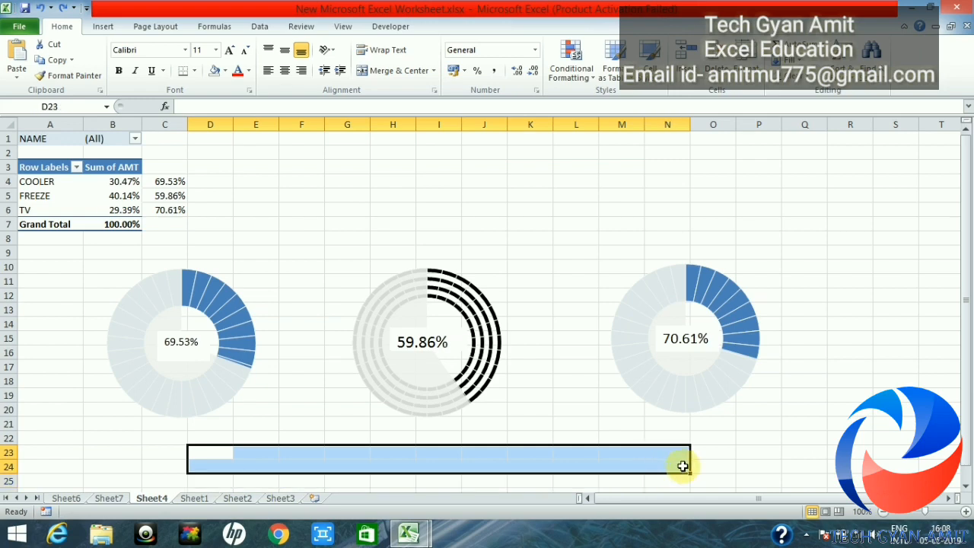
pyautogui.click(404, 70)
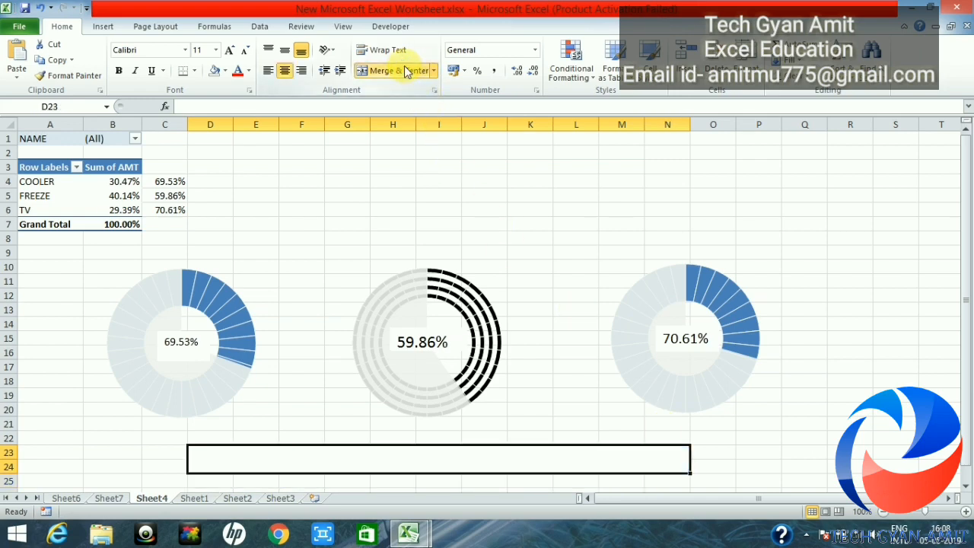
pyautogui.click(274, 106)
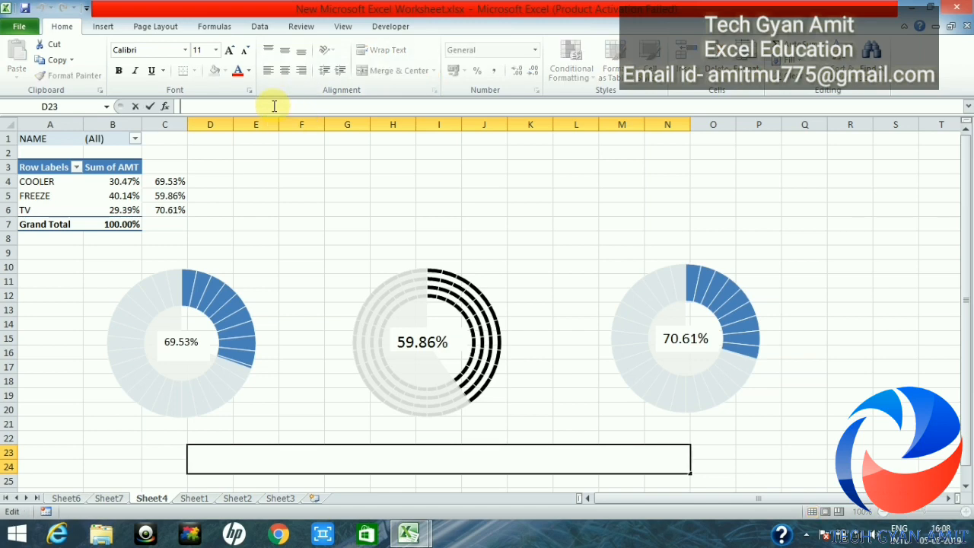
pyautogui.write('=')
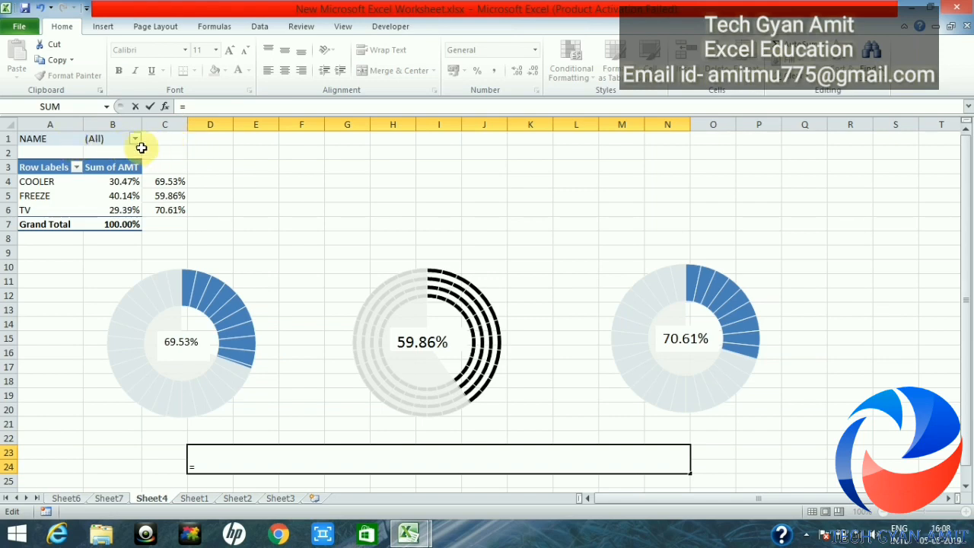
pyautogui.press('BackSpace')
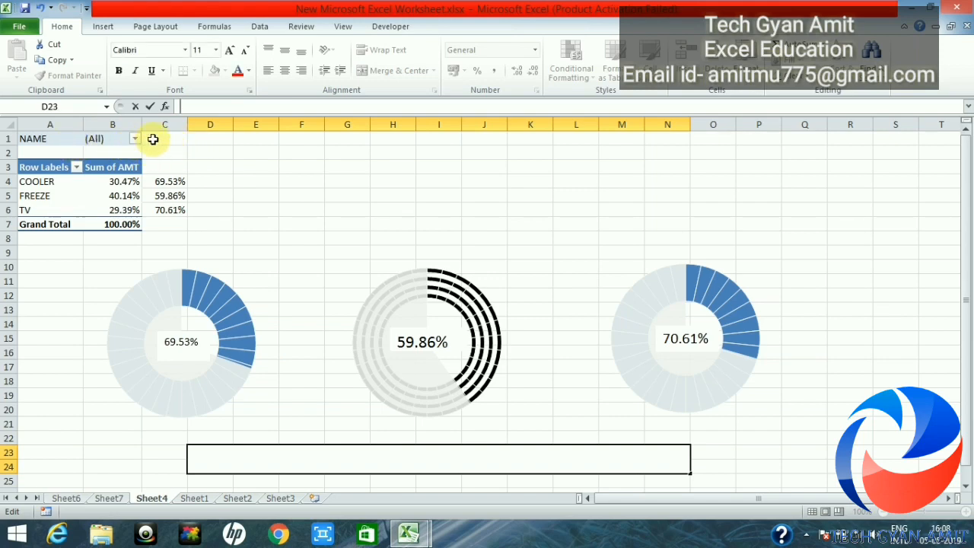
# Filter the pivot table's NAME report filter to PERSON 1.
pyautogui.click(132, 139)
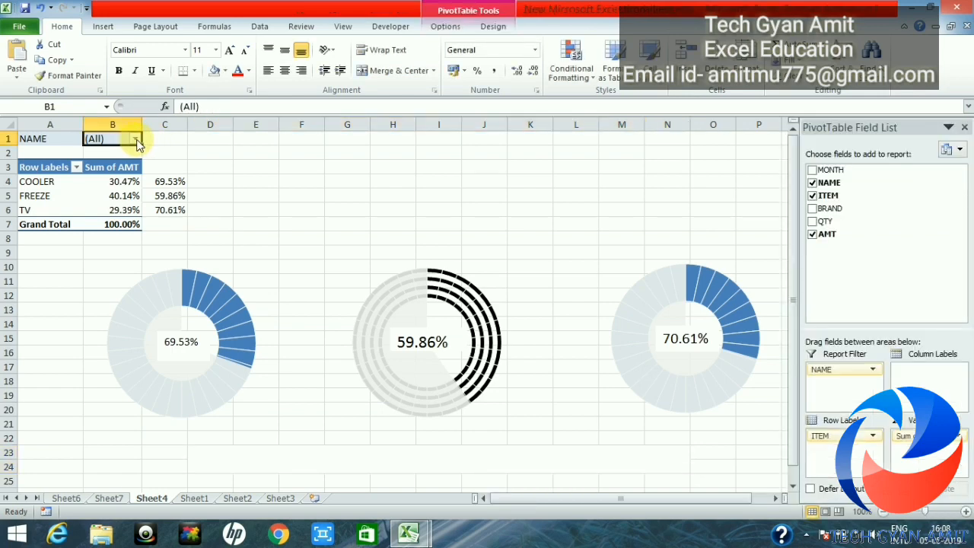
pyautogui.click(134, 139)
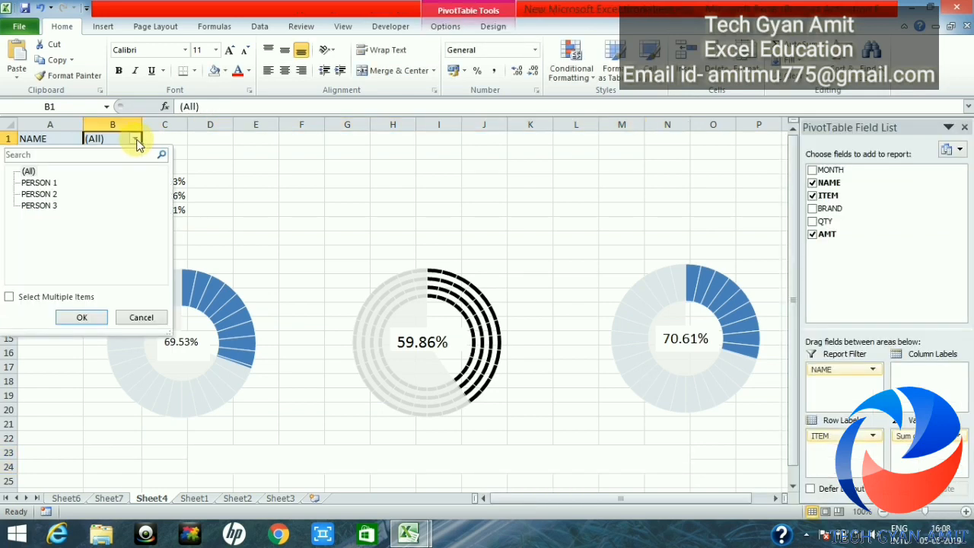
pyautogui.click(42, 183)
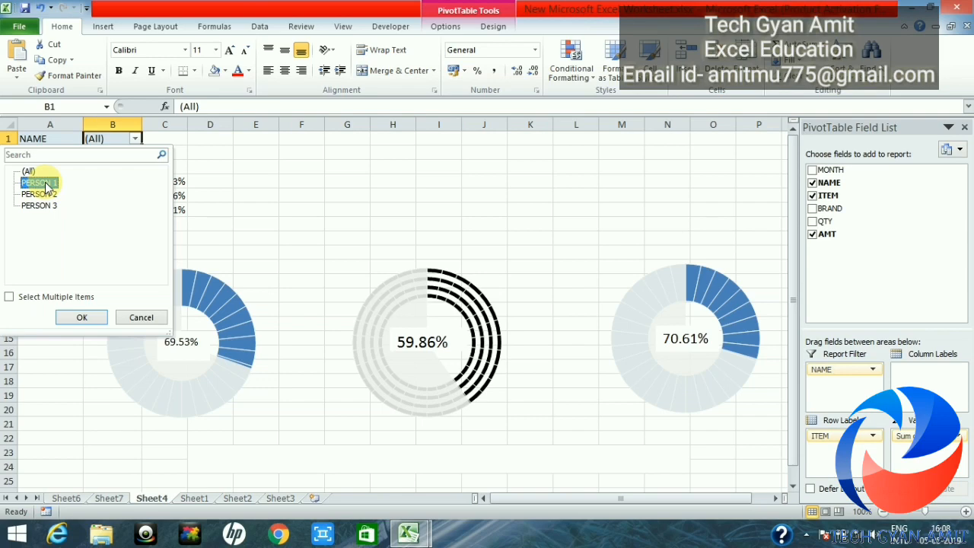
pyautogui.click(79, 317)
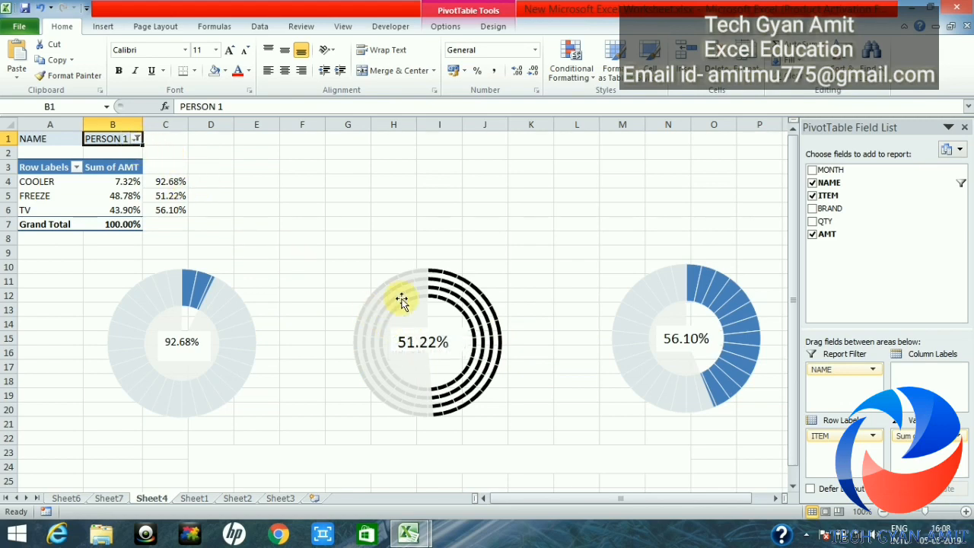
# Enter the formula =B1 in the merged cell D23 below the charts.
pyautogui.click(335, 456)
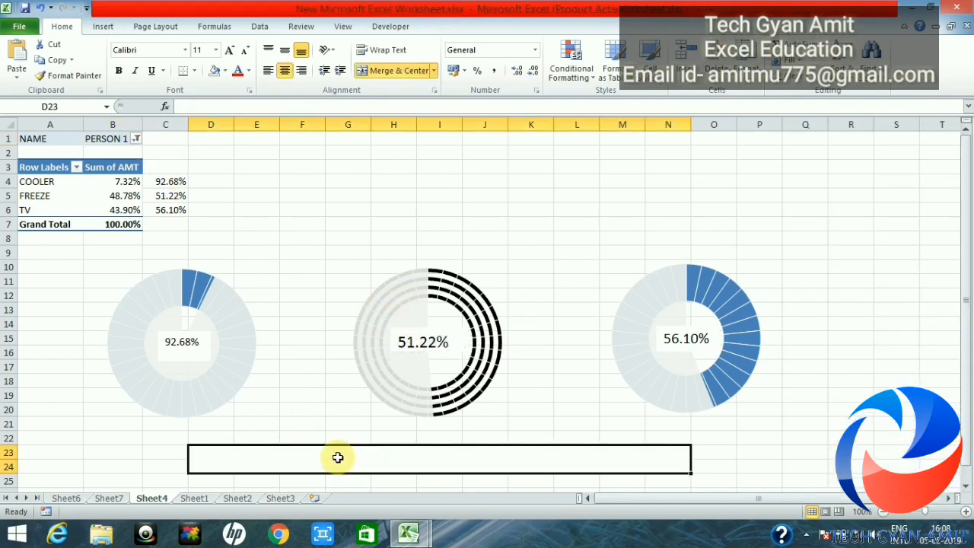
pyautogui.click(203, 104)
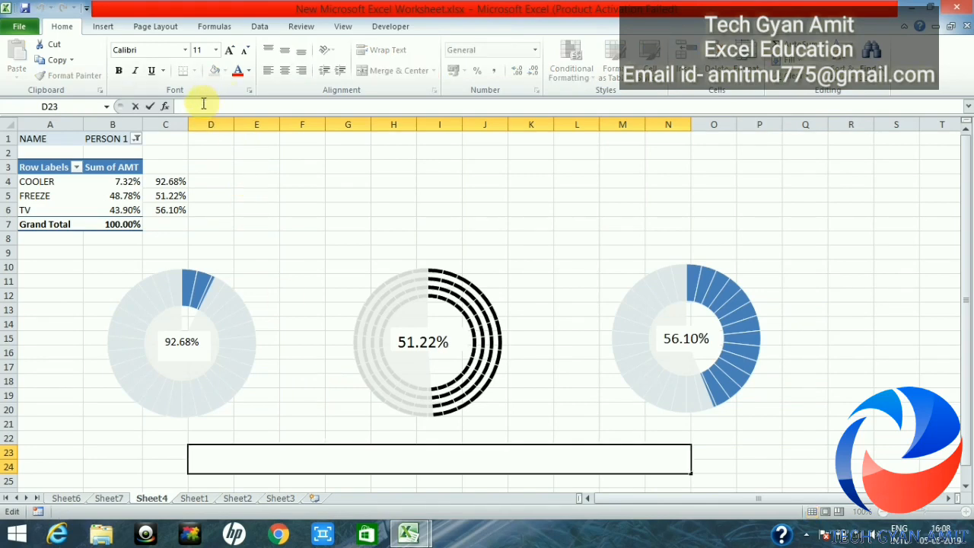
pyautogui.write('=')
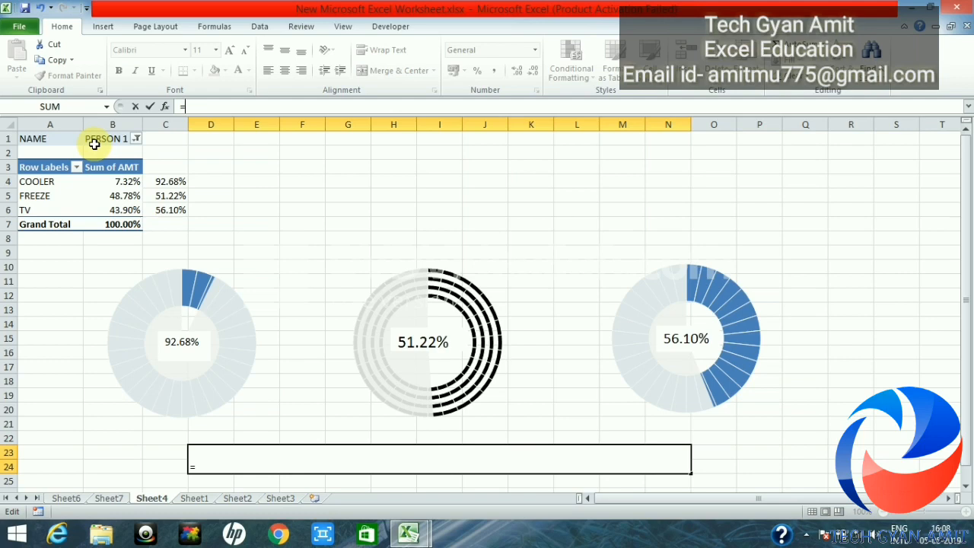
pyautogui.write('b')
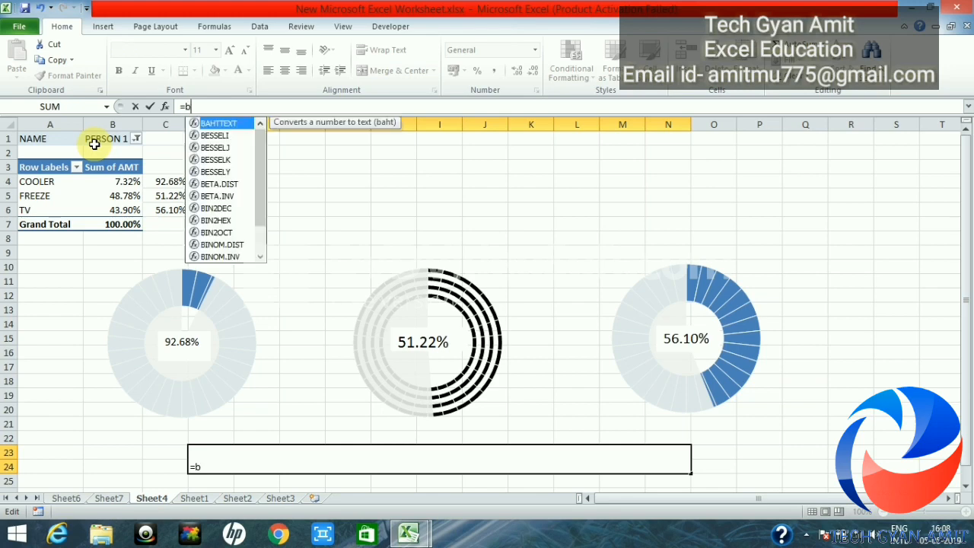
pyautogui.write('1')
pyautogui.press('Return')
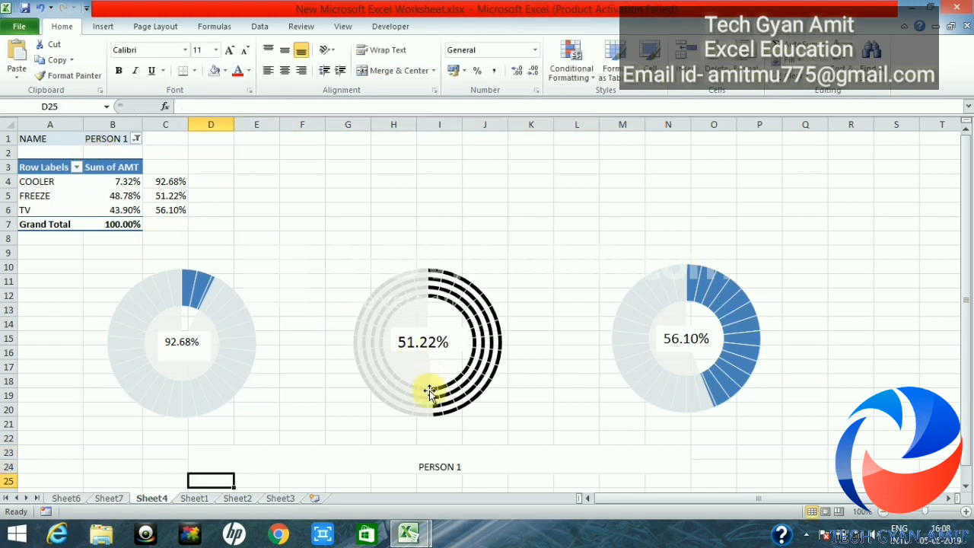
# Extend the formula in the merged cell D23 to =B1& " SALE REPORT ".
pyautogui.click(438, 466)
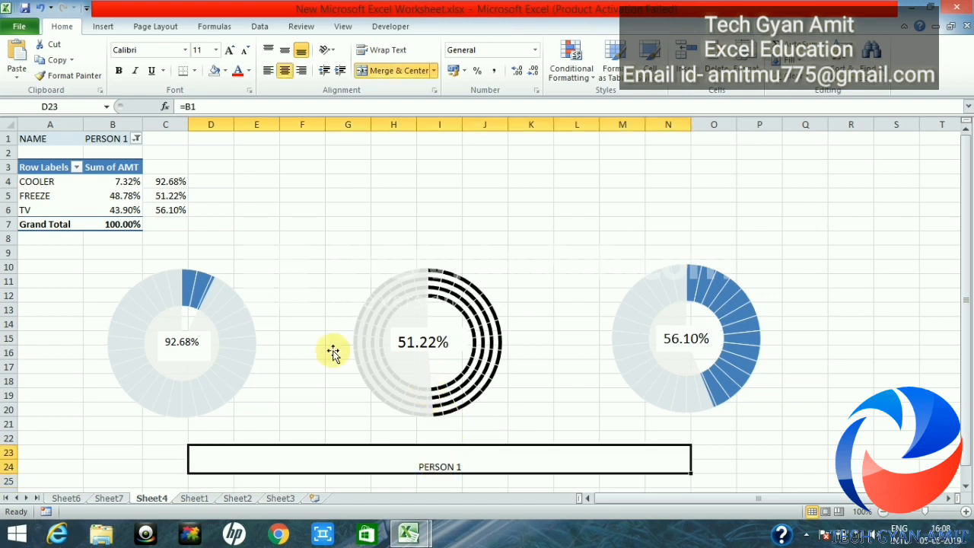
pyautogui.click(211, 106)
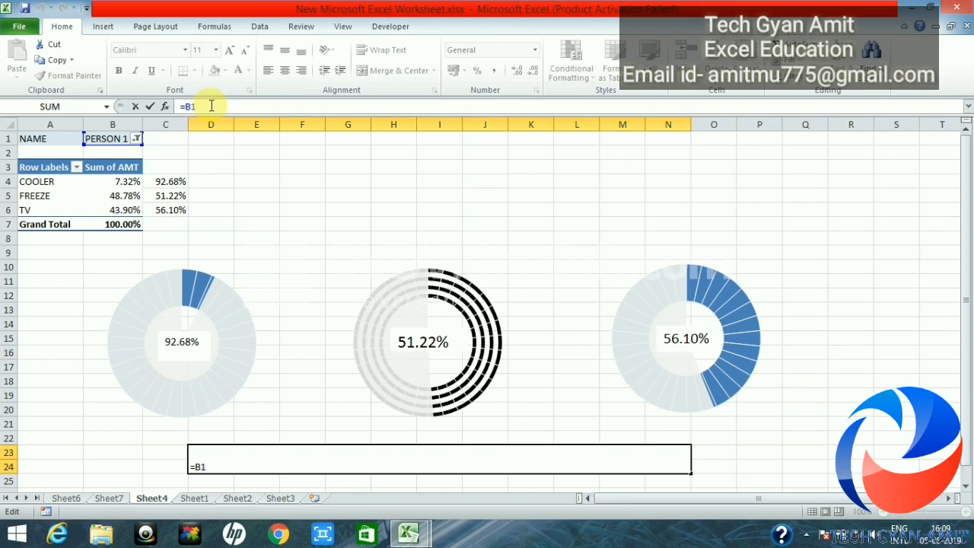
pyautogui.write('&')
pyautogui.write('" sa')
pyautogui.press('BackSpace')
pyautogui.press('BackSpace')
pyautogui.write('SALE')
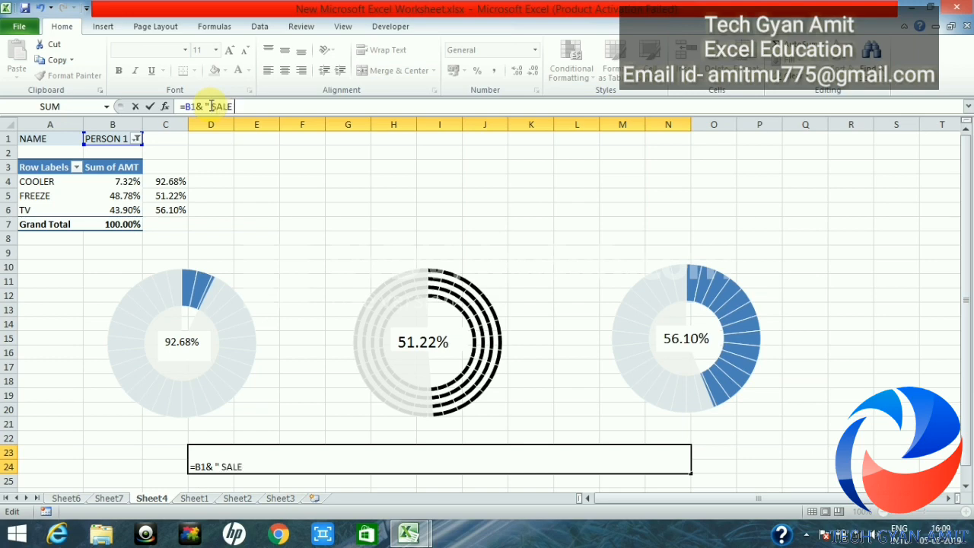
pyautogui.write(' REPORT ""')
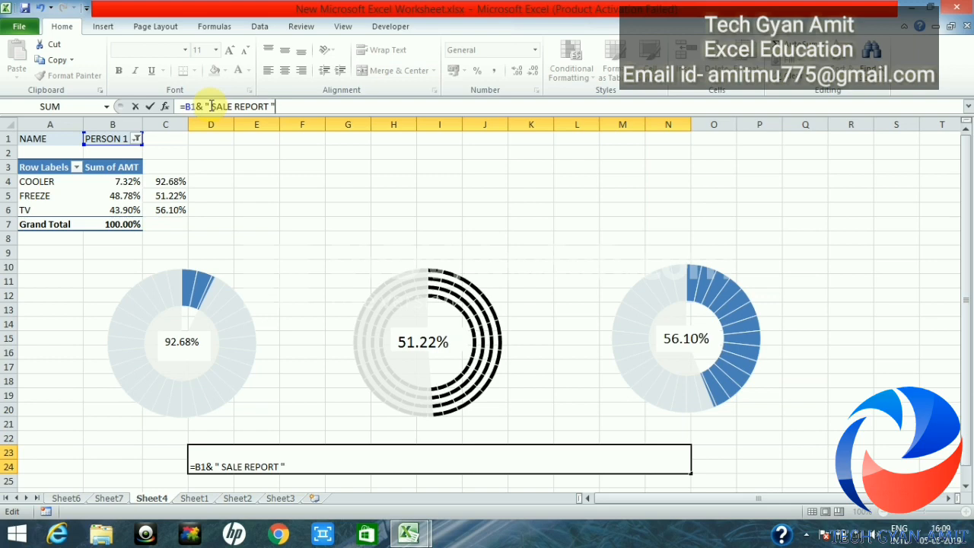
pyautogui.press('Return')
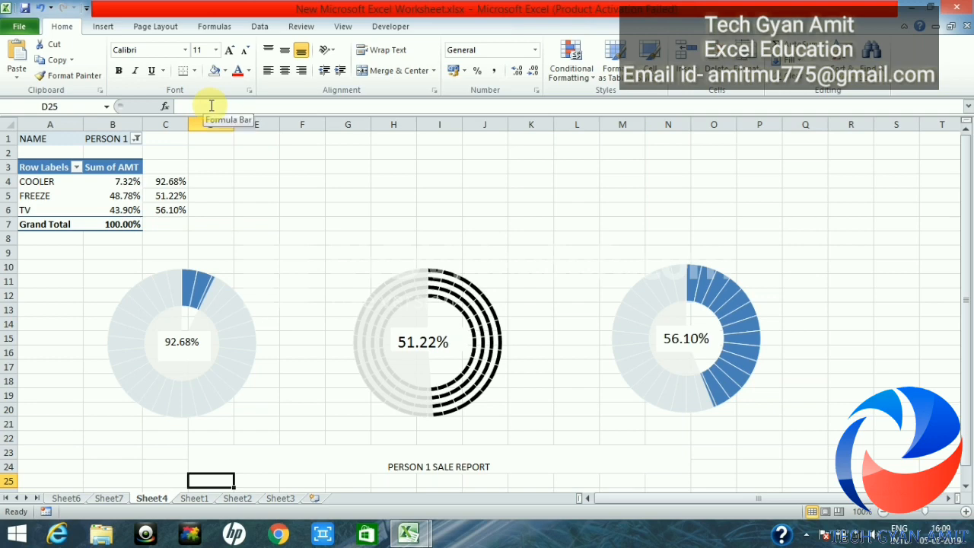
# Enlarge the font of the report title in D23 to 22 pt.
pyautogui.click(409, 462)
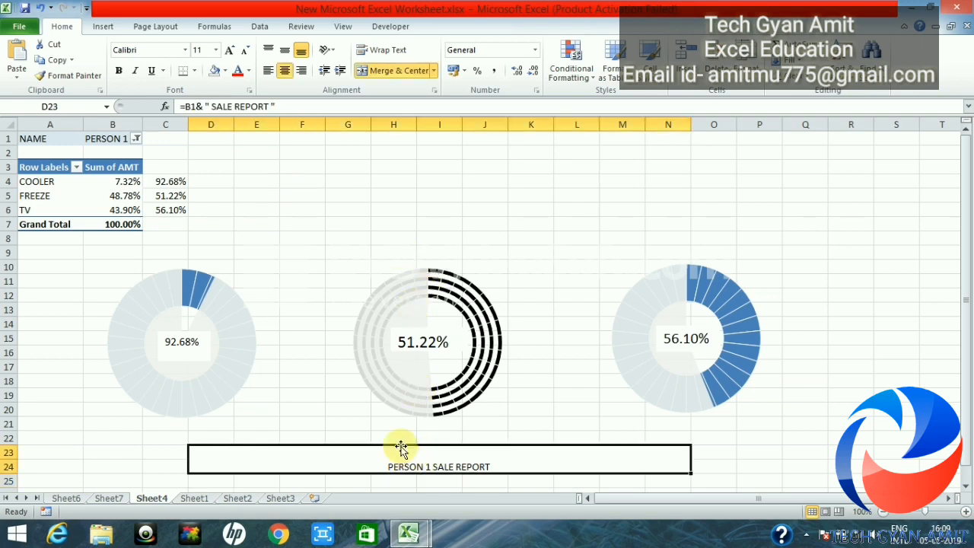
pyautogui.click(231, 51)
pyautogui.click(231, 51)
pyautogui.click(231, 51)
pyautogui.click(230, 51)
pyautogui.click(231, 51)
pyautogui.click(230, 51)
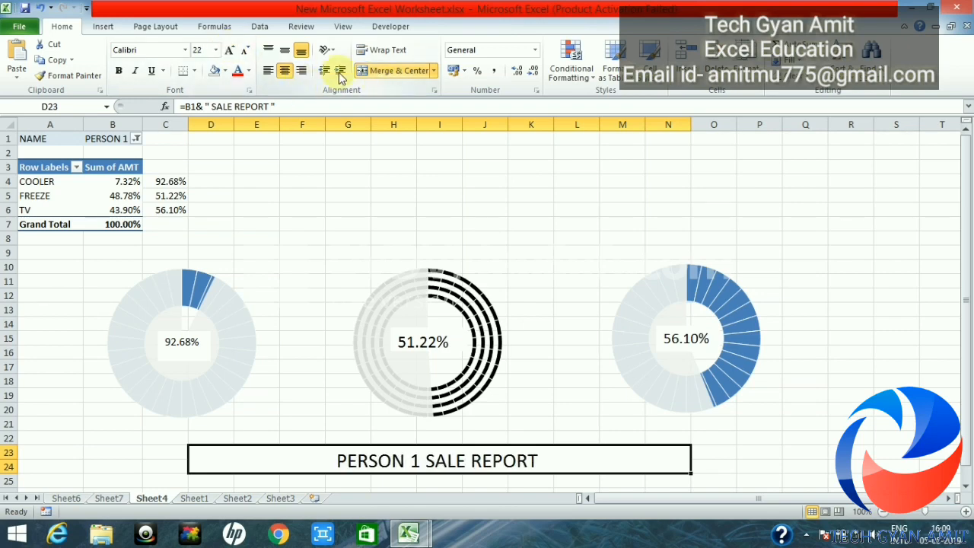
# Fill the report title cell with the dark blue theme colour and make its text white.
pyautogui.click(225, 71)
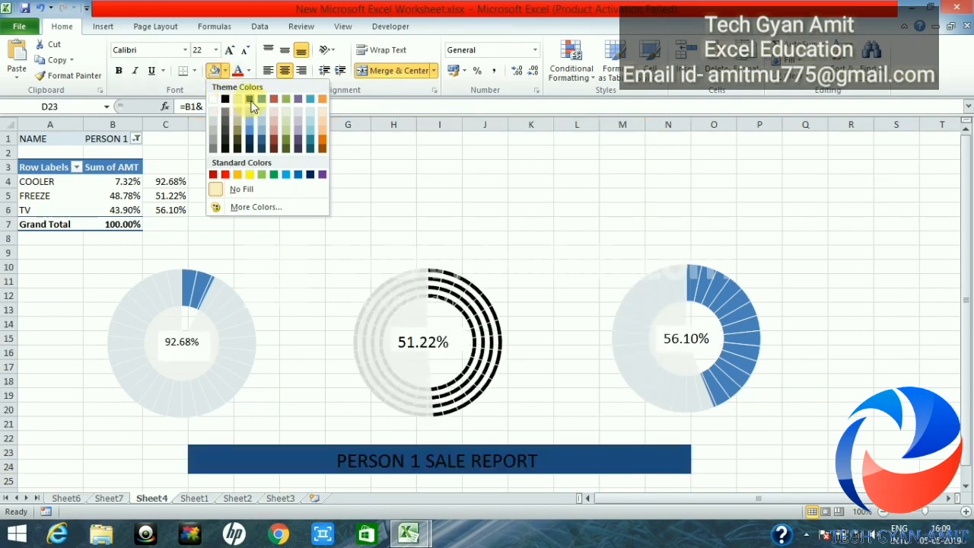
pyautogui.click(250, 99)
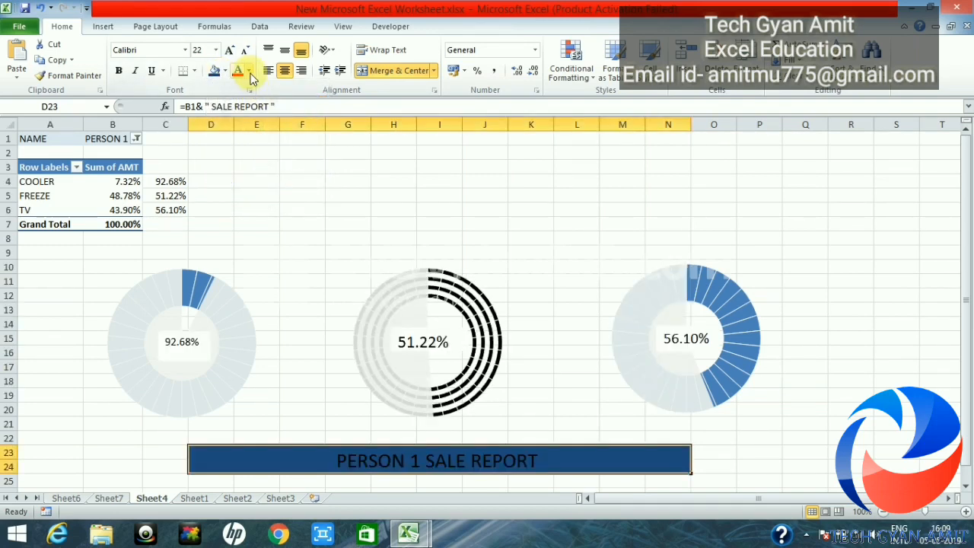
pyautogui.click(249, 72)
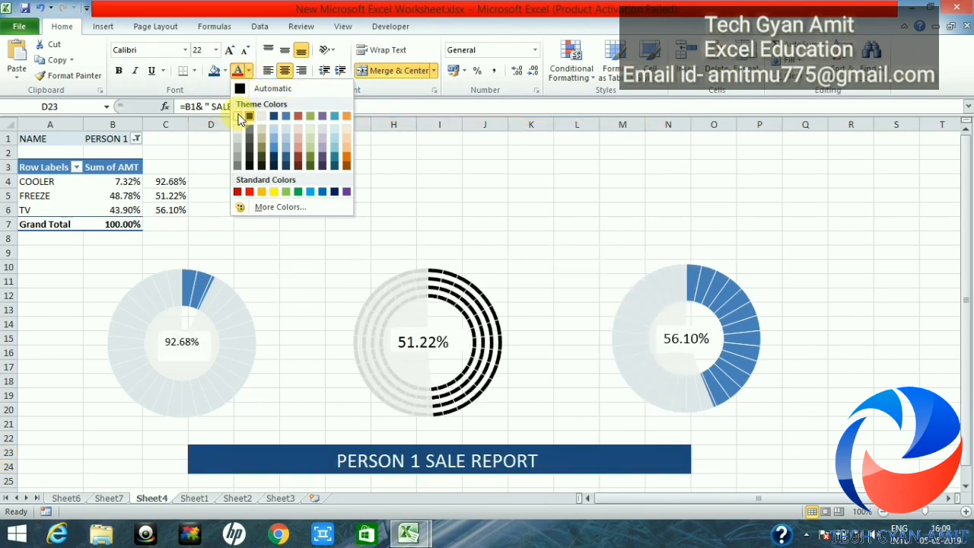
pyautogui.click(239, 116)
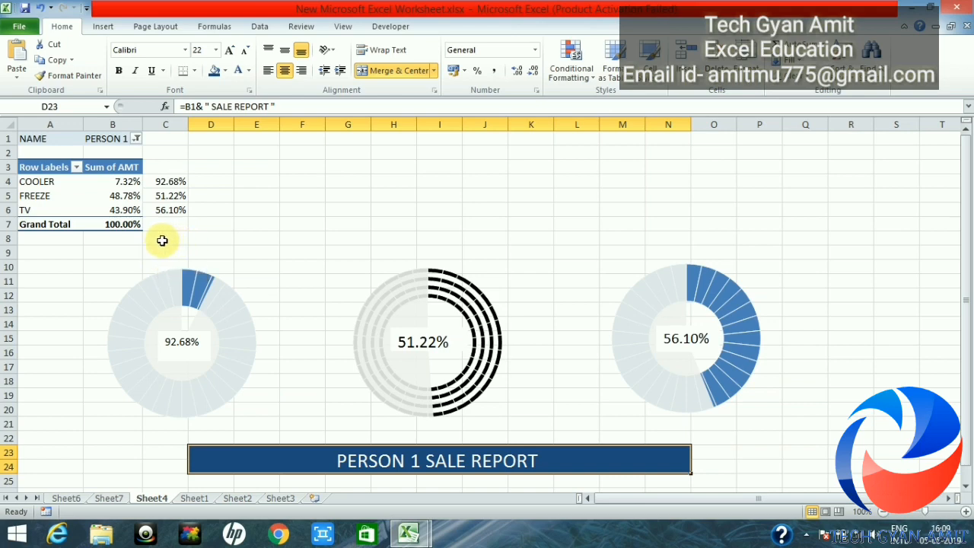
# Merge and centre cells C8:D9 above the first chart and enter the formula =A4 as its heading.
pyautogui.moveTo(162, 240); pyautogui.dragTo(197, 259)
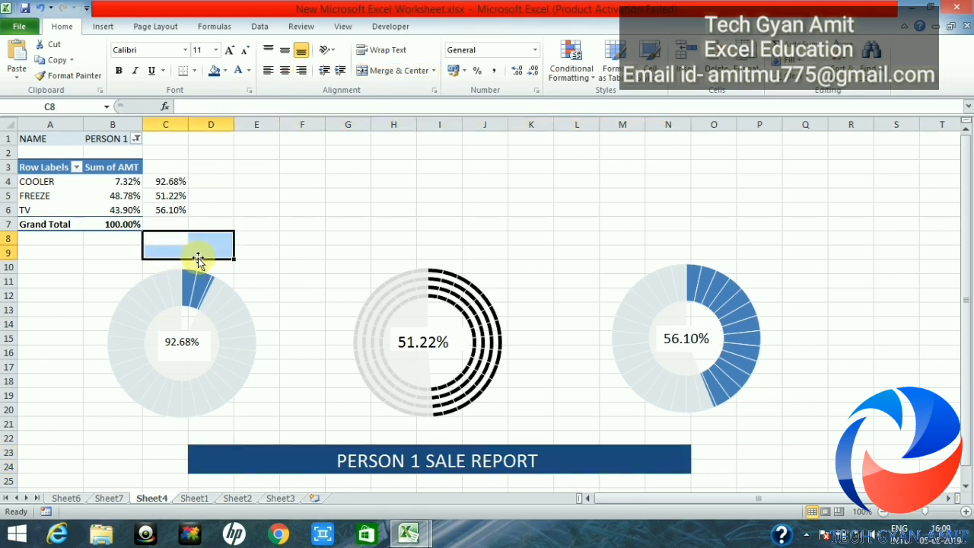
pyautogui.click(397, 72)
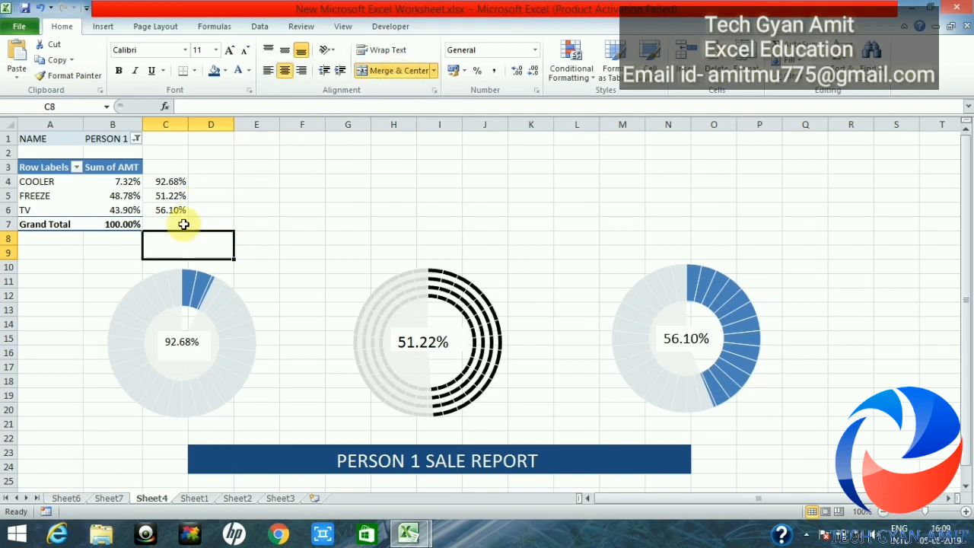
pyautogui.click(205, 107)
pyautogui.write('=C')
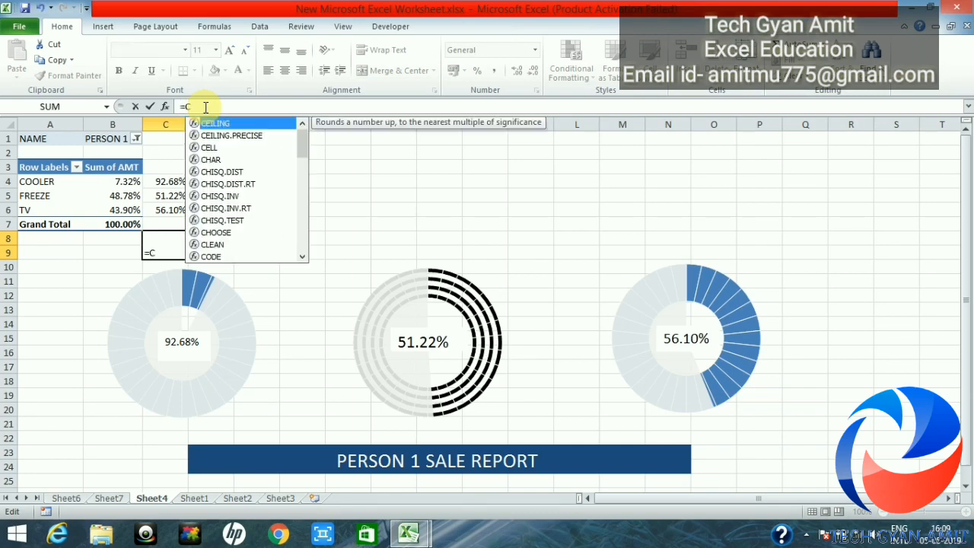
pyautogui.press('BackSpace')
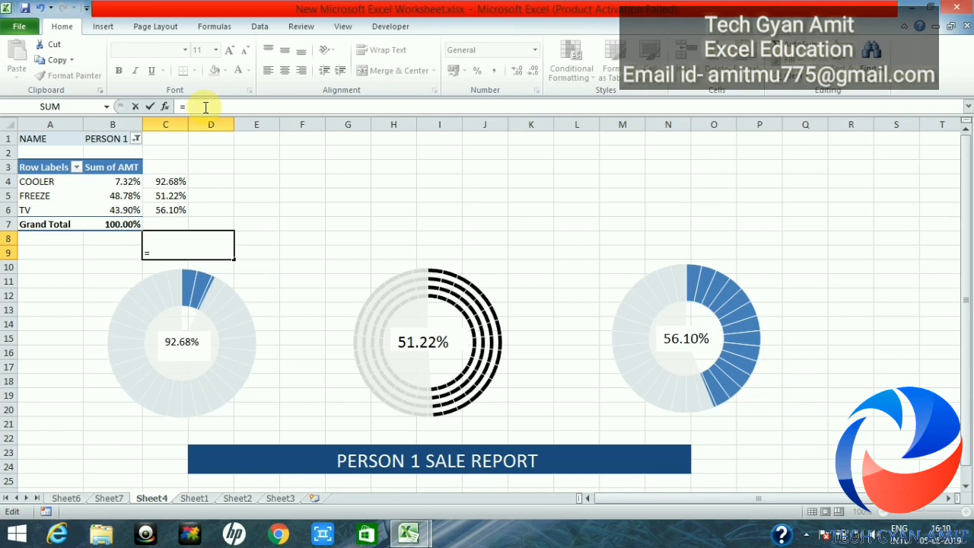
pyautogui.write('A4')
pyautogui.press('Return')
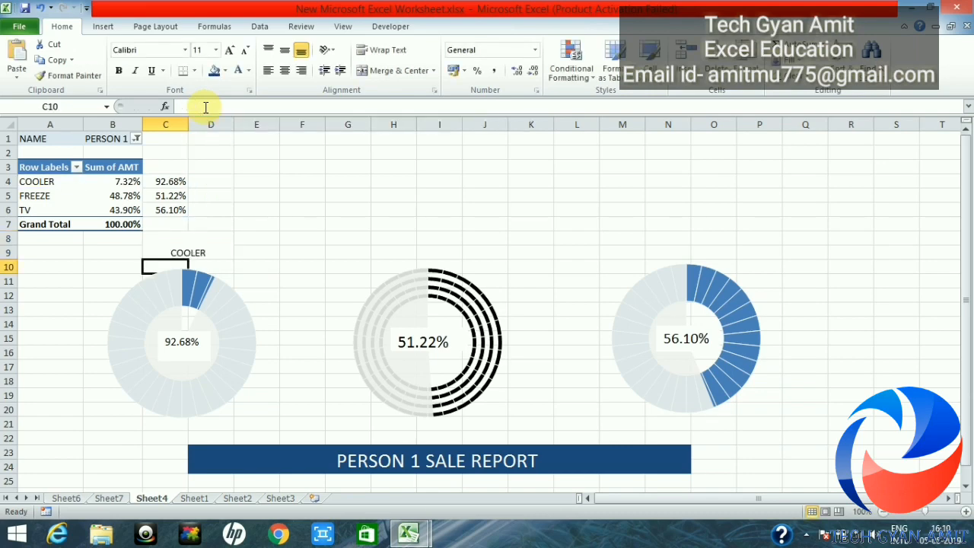
# Middle-align the COOLER heading in C8 vertically and enlarge its font to 20 pt.
pyautogui.click(183, 245)
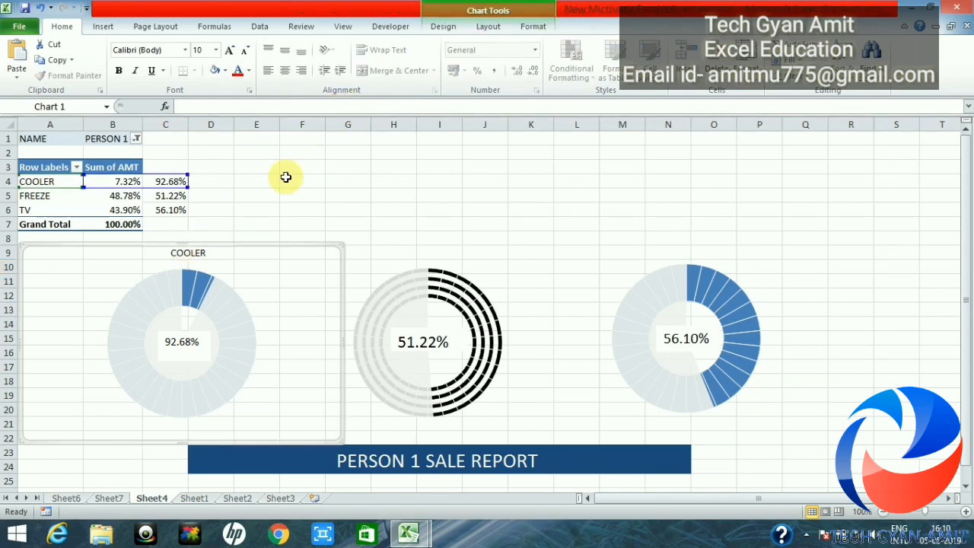
pyautogui.click(222, 223)
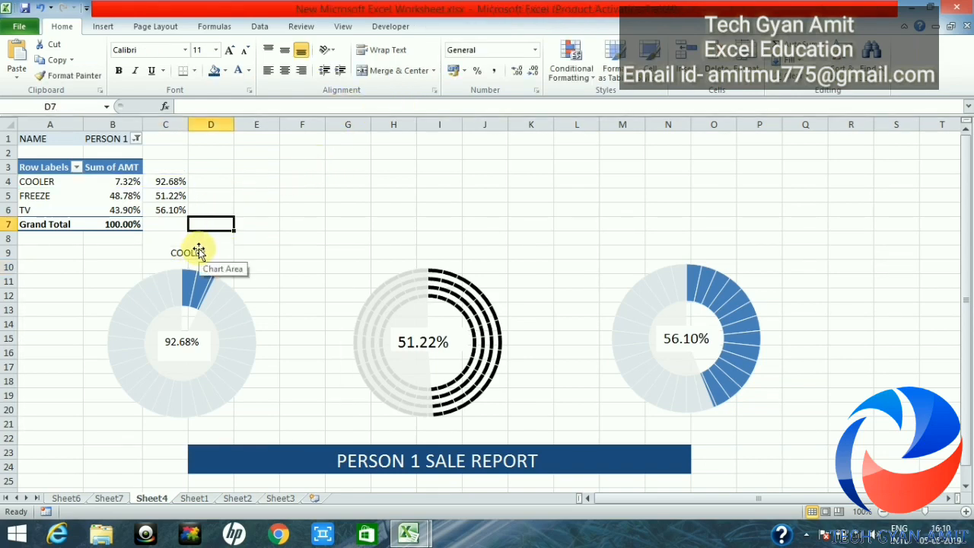
pyautogui.click(187, 246)
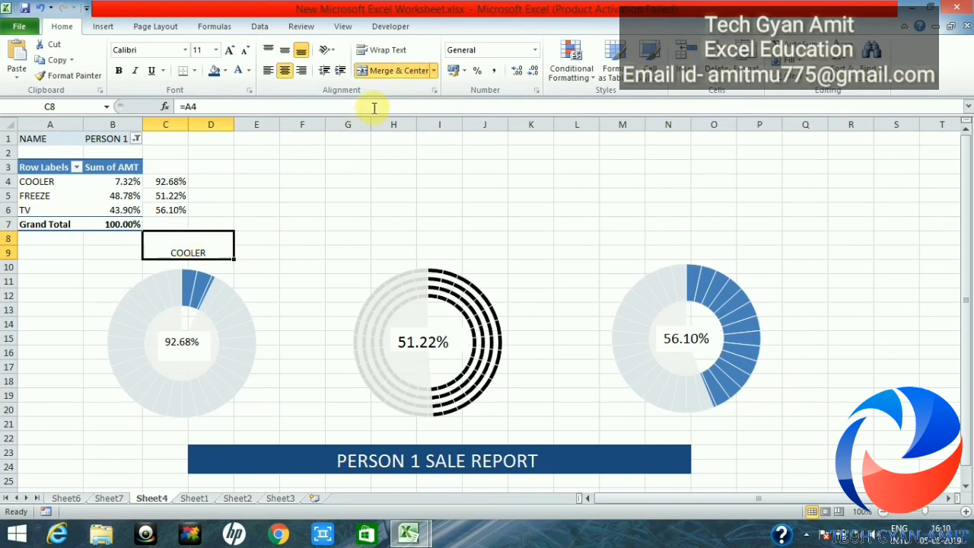
pyautogui.click(285, 50)
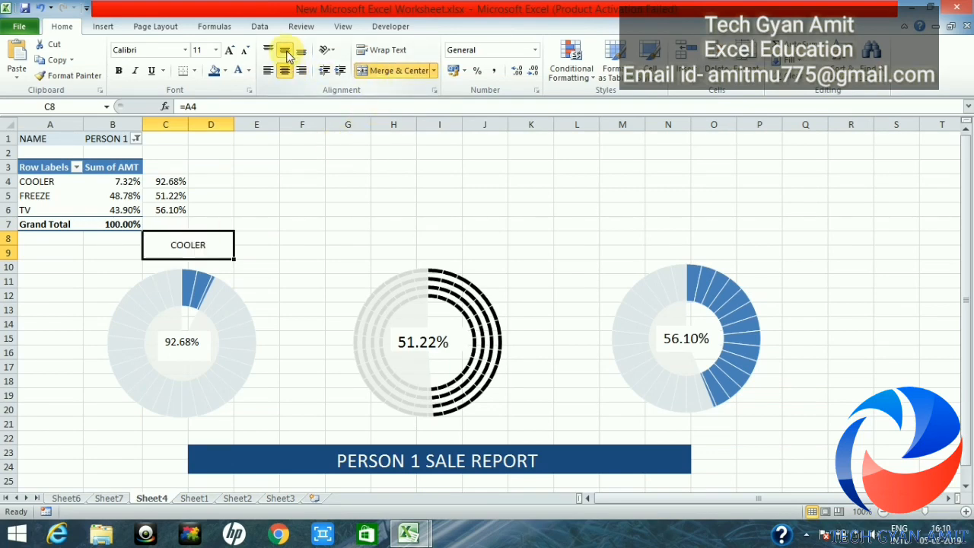
pyautogui.click(228, 52)
pyautogui.click(228, 52)
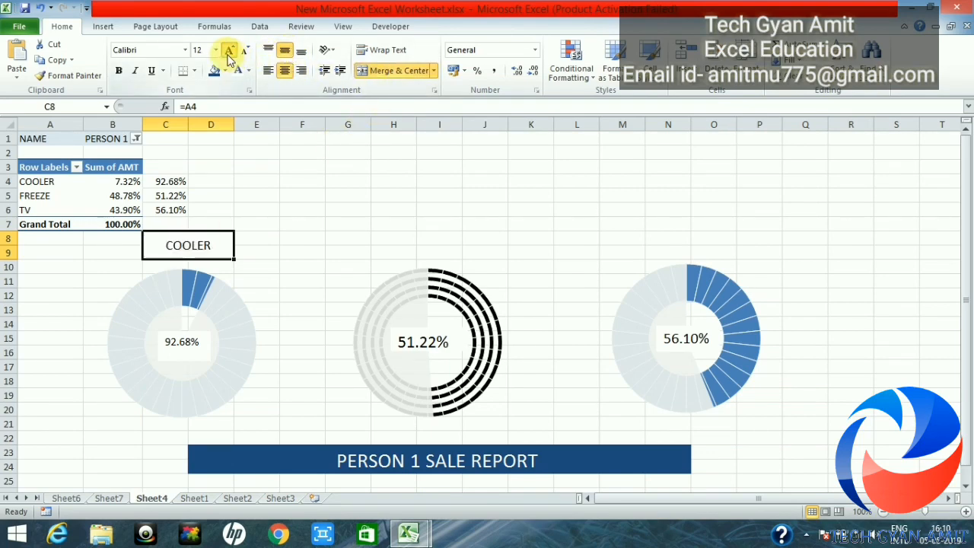
pyautogui.click(229, 52)
pyautogui.click(229, 52)
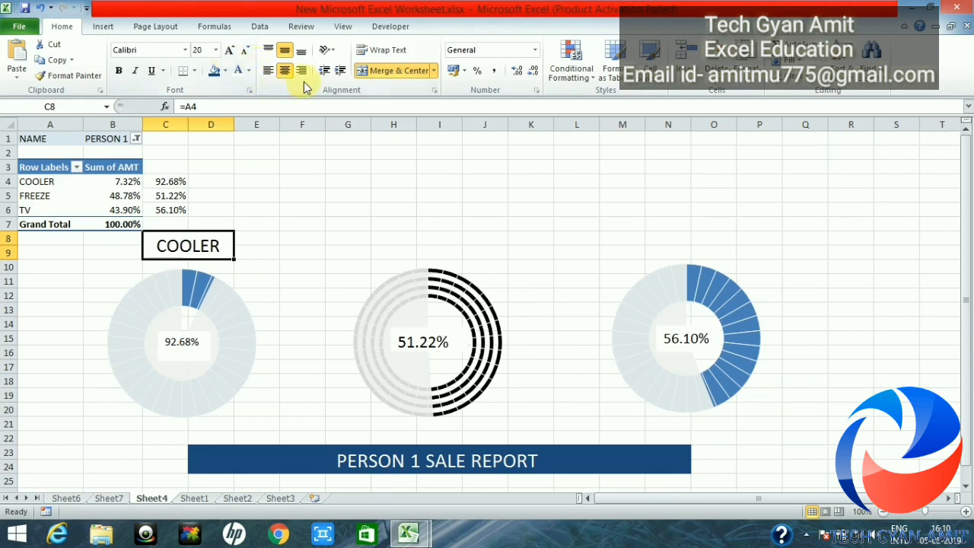
# Fill the COOLER heading cell with standard red and make its text white.
pyautogui.click(225, 71)
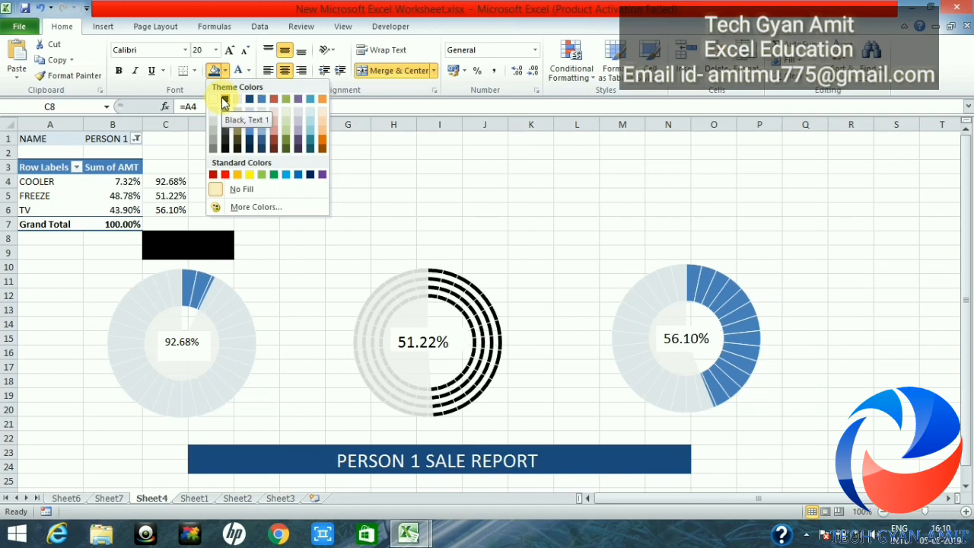
pyautogui.click(225, 102)
pyautogui.click(240, 75)
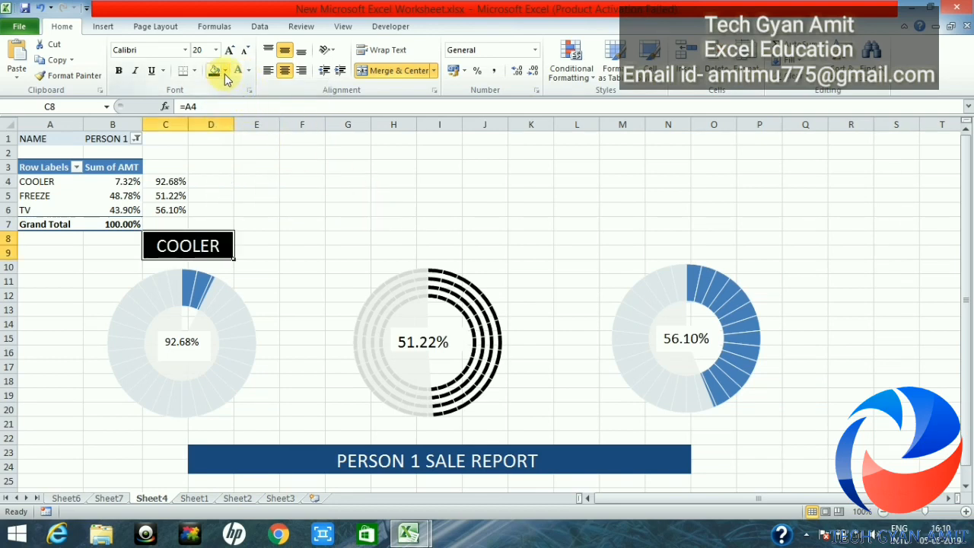
pyautogui.click(225, 70)
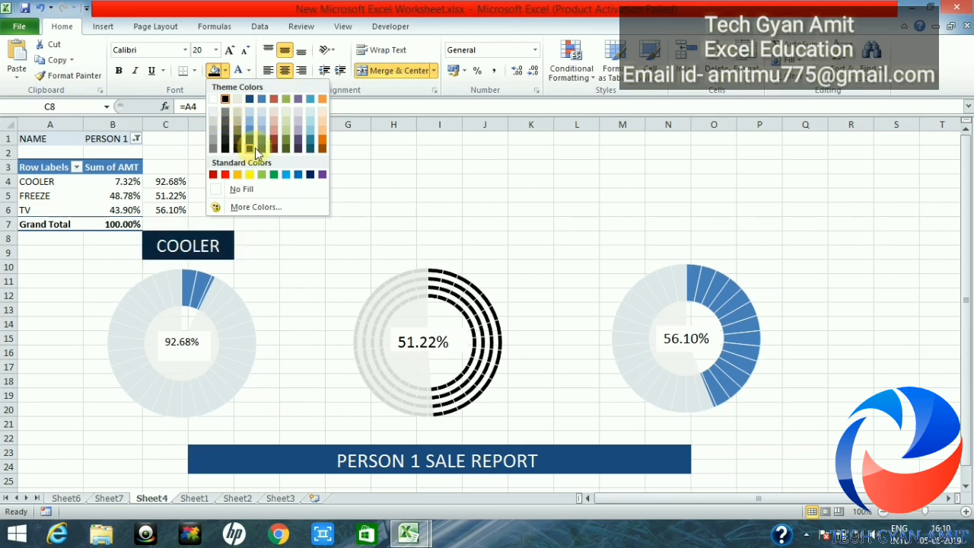
pyautogui.click(225, 174)
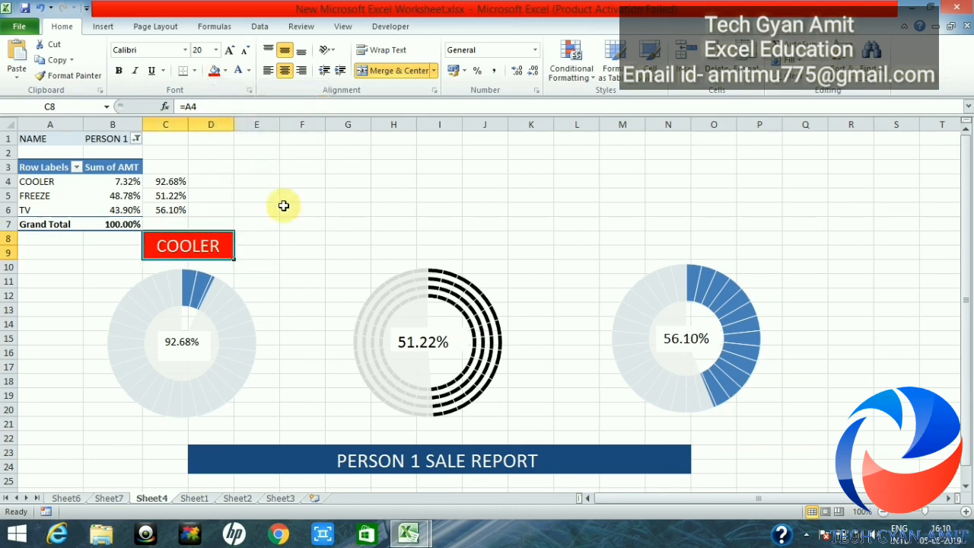
# Copy the formatted COOLER heading to cell H8 above the middle chart.
pyautogui.click(400, 237)
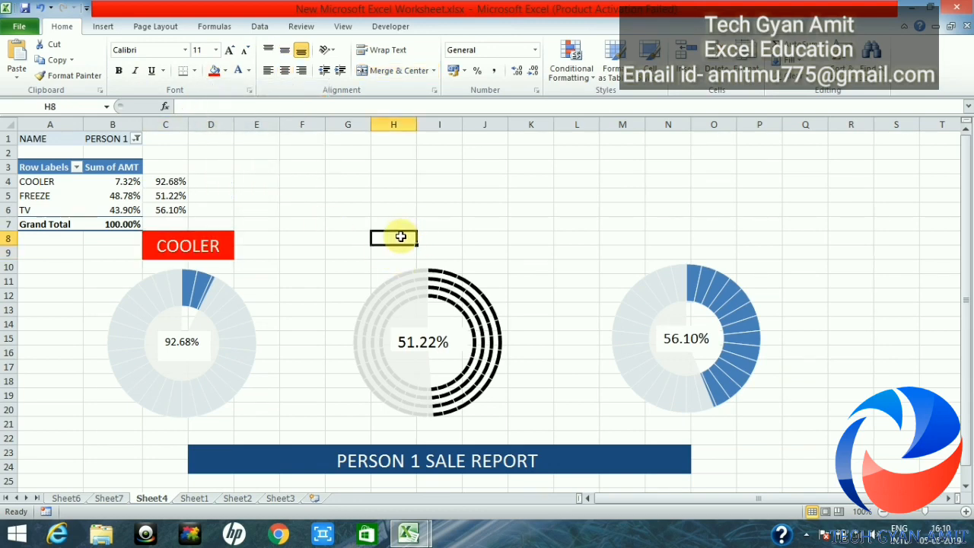
pyautogui.click(197, 244)
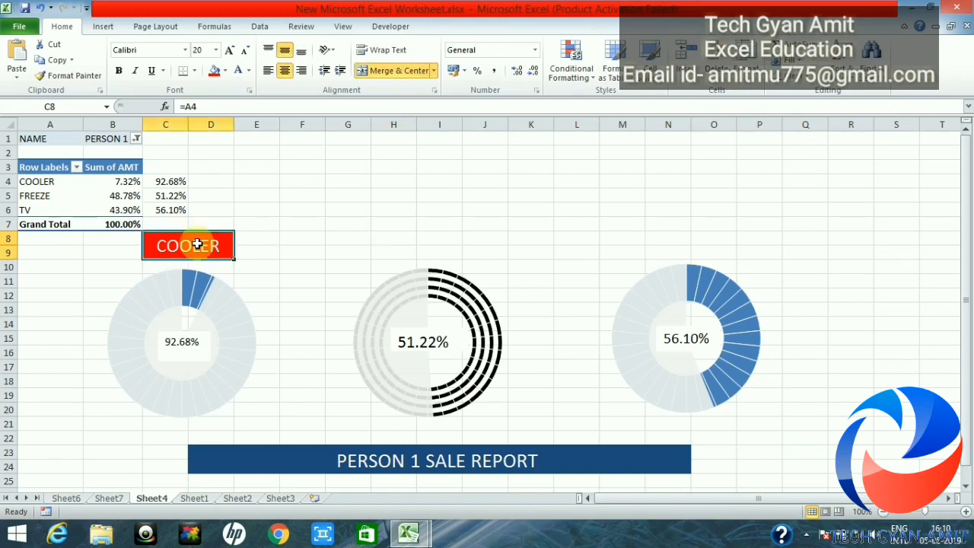
pyautogui.hotkey('ctrl', 'c')
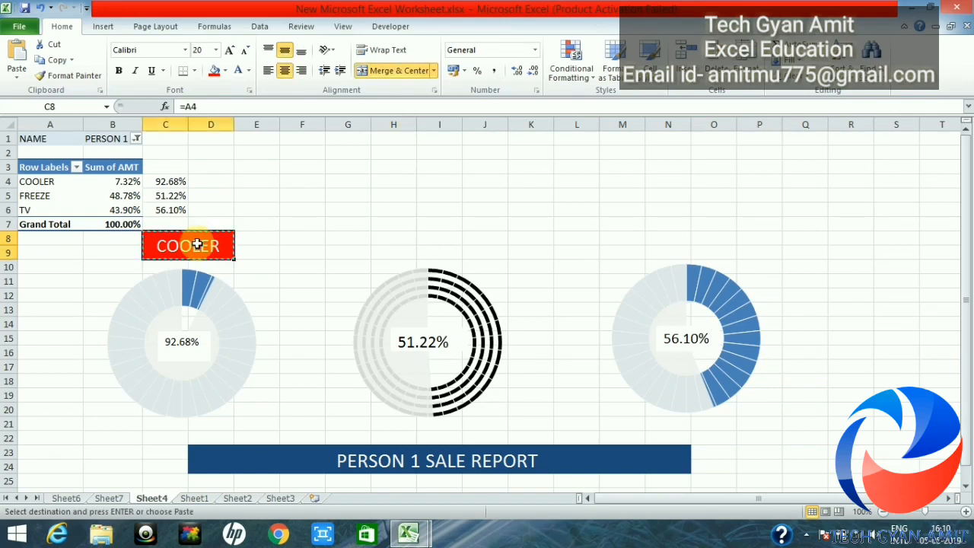
pyautogui.click(389, 236)
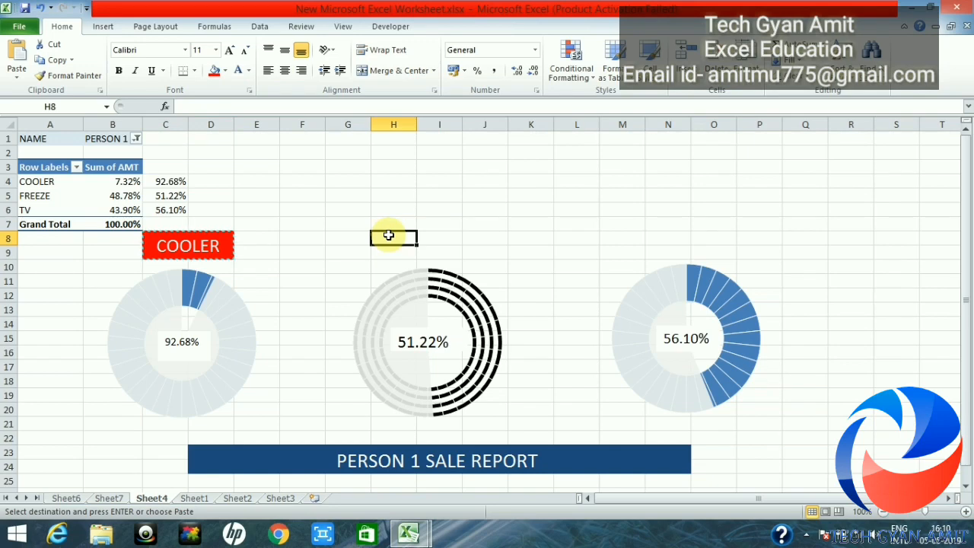
pyautogui.hotkey('ctrl', 'v')
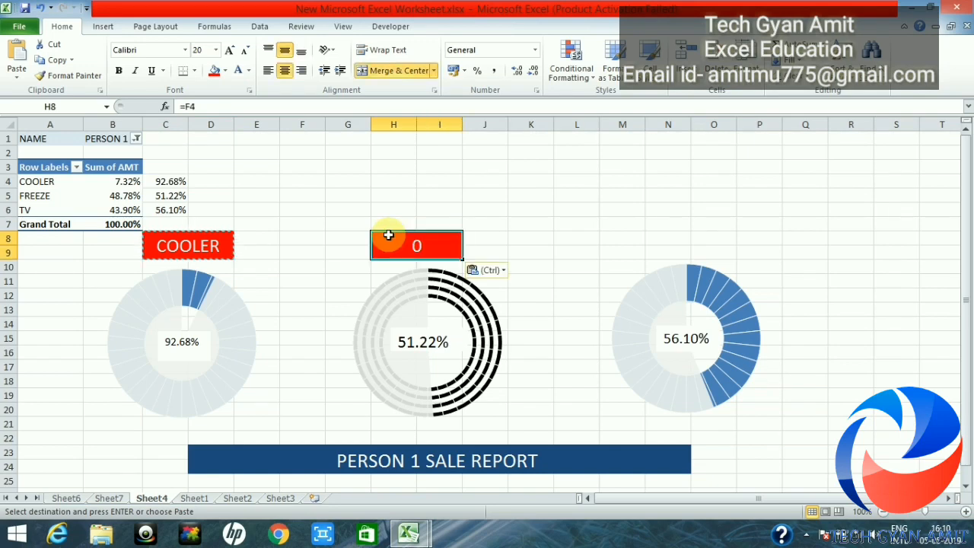
# Change the formula of the heading in H8 above the middle chart to =A5.
pyautogui.click(214, 107)
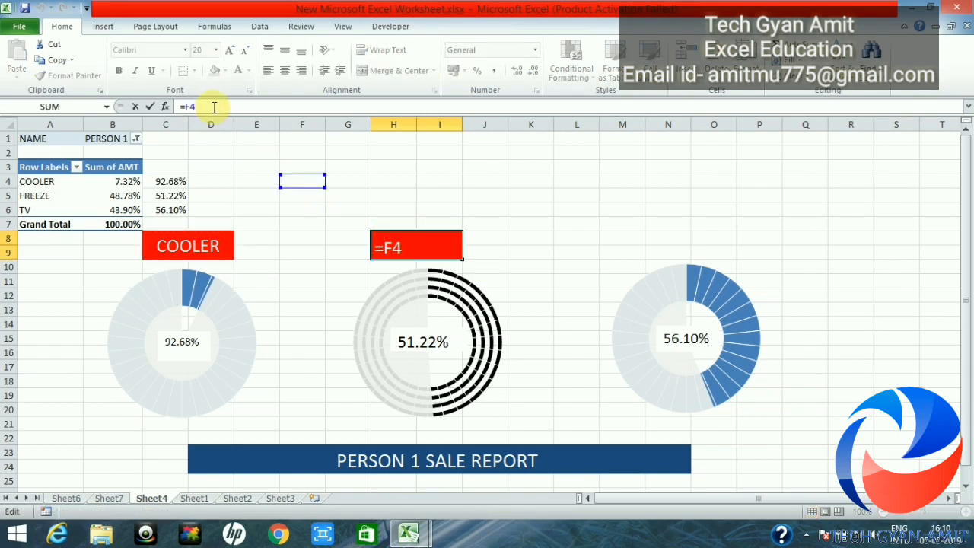
pyautogui.press('BackSpace')
pyautogui.press('BackSpace')
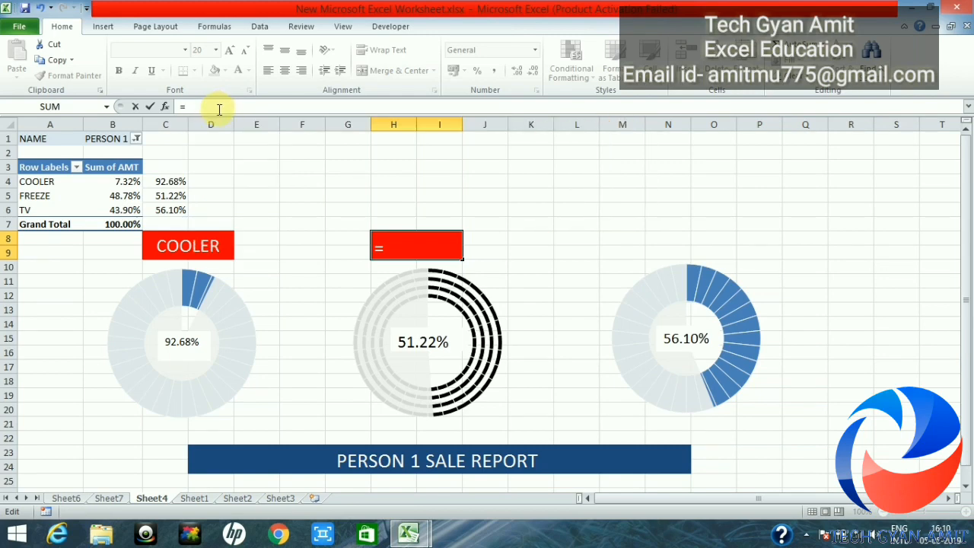
pyautogui.write('A5')
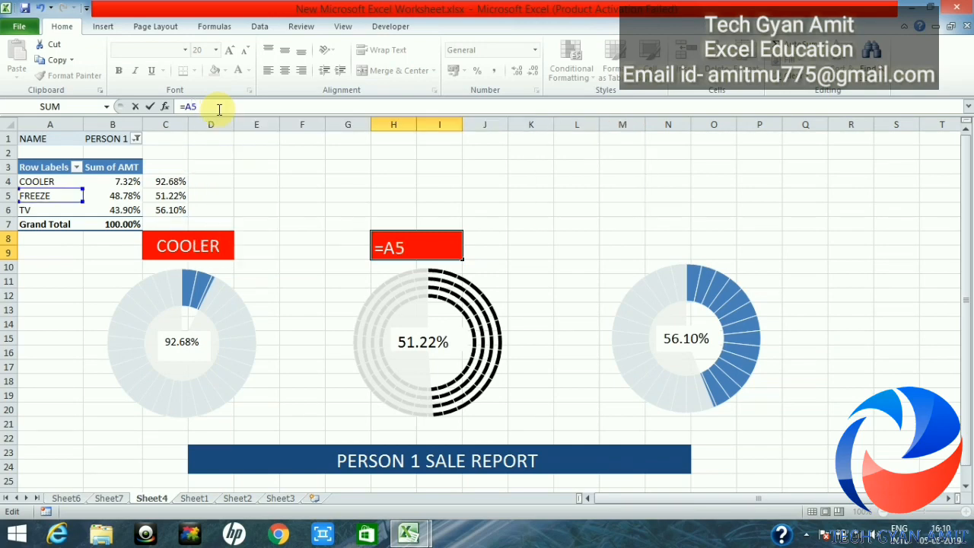
pyautogui.press('Return')
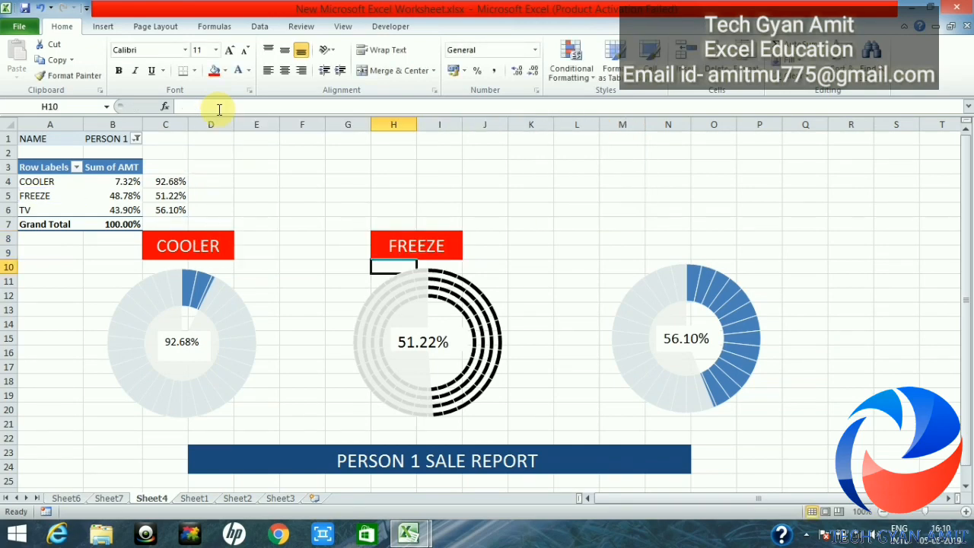
pyautogui.click(423, 245)
pyautogui.click(487, 180)
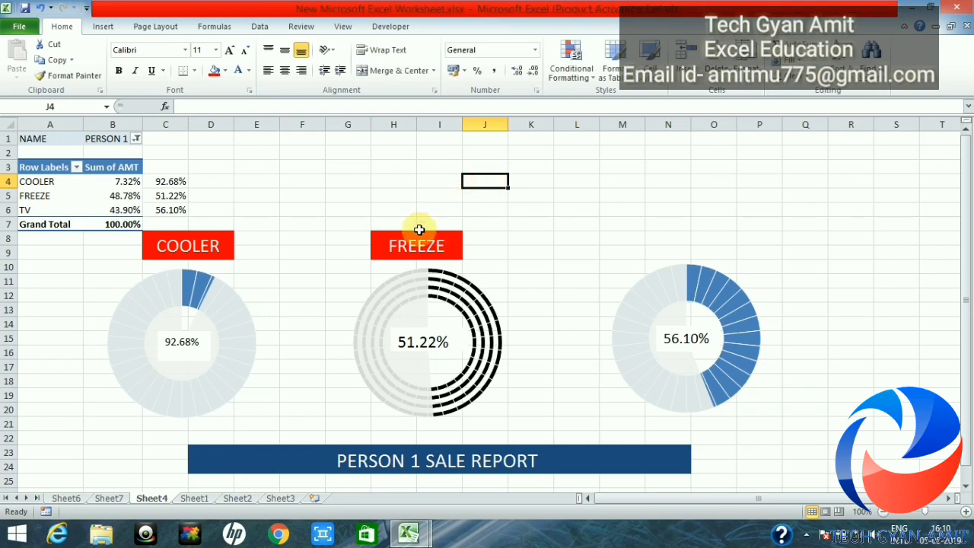
# Copy the FREEZE heading to cell N8 above the third chart.
pyautogui.click(419, 232)
pyautogui.hotkey('ctrl', 'c')
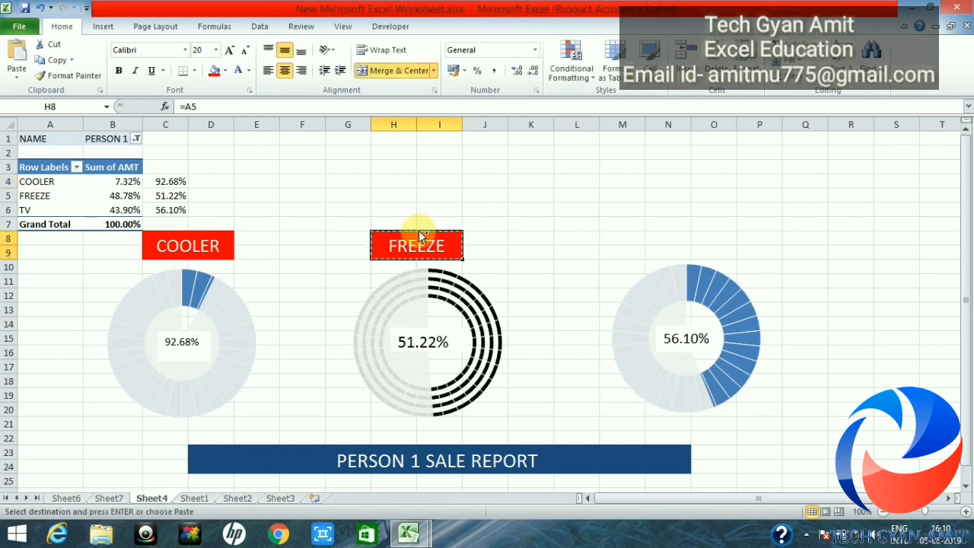
pyautogui.click(655, 238)
pyautogui.hotkey('ctrl', 'v')
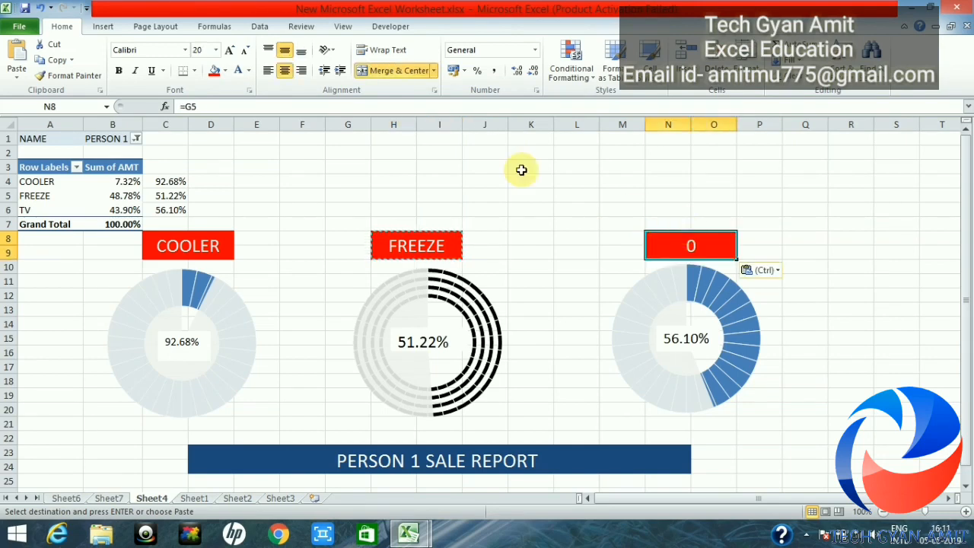
# Change the formula of the heading in N8 above the third chart to =A6.
pyautogui.click(205, 103)
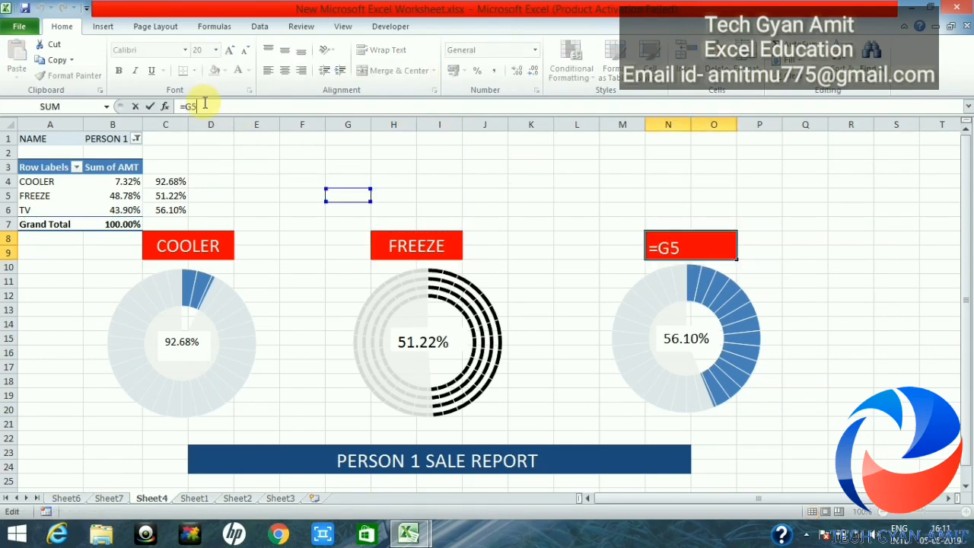
pyautogui.press('BackSpace')
pyautogui.press('BackSpace')
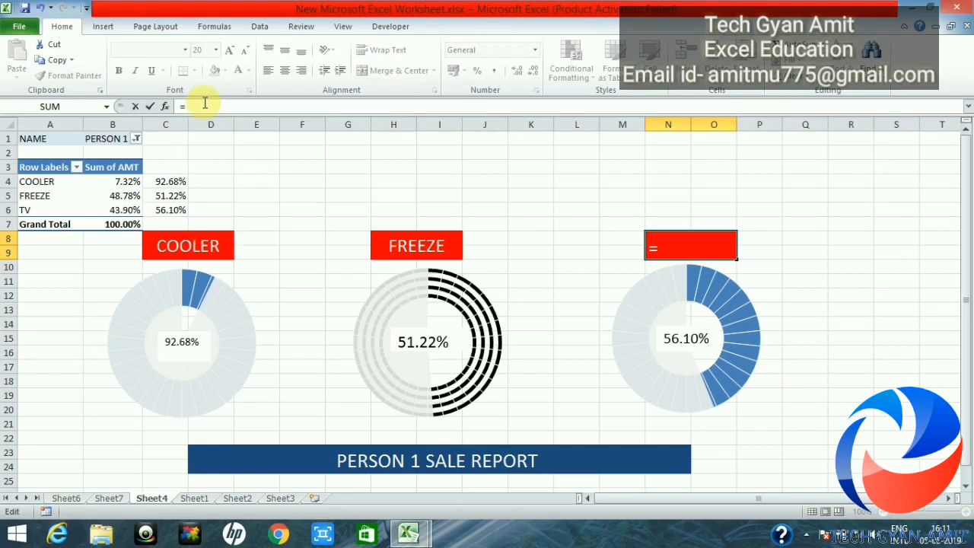
pyautogui.write('A6')
pyautogui.press('Return')
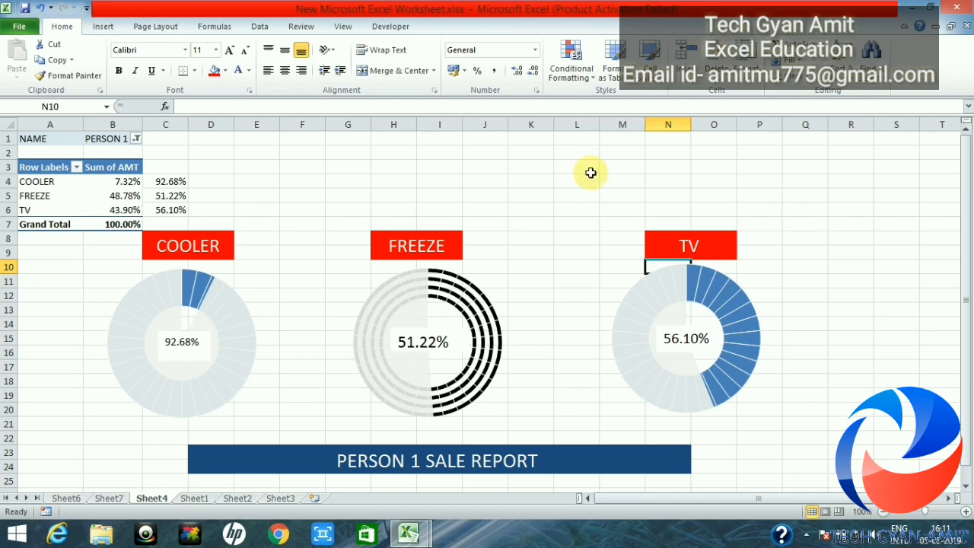
# Filter the pivot table's NAME field to PERSON 2.
pyautogui.click(409, 204)
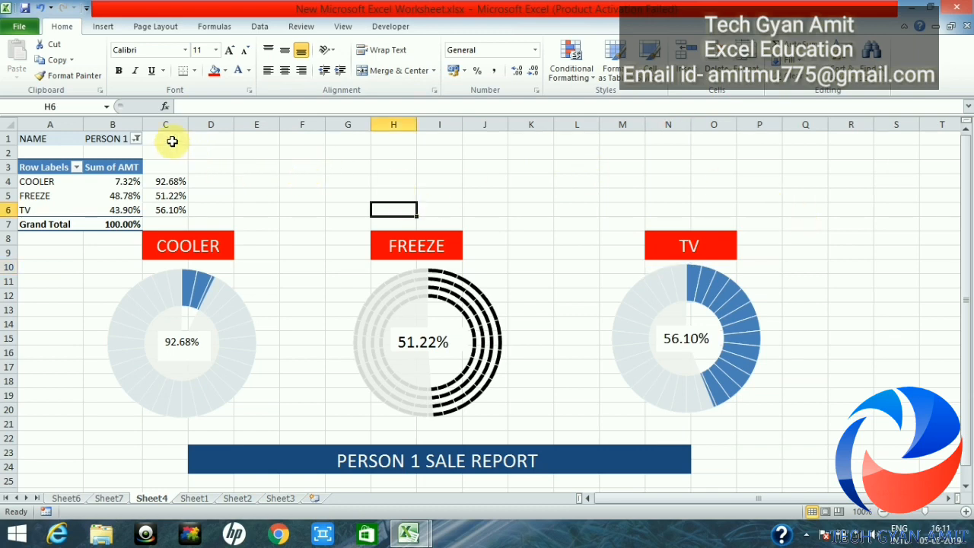
pyautogui.click(136, 139)
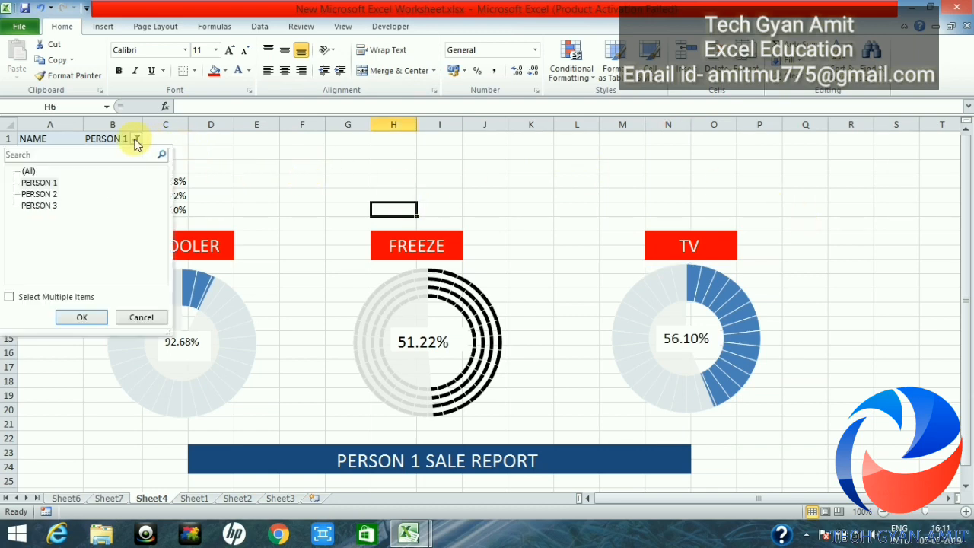
pyautogui.click(50, 195)
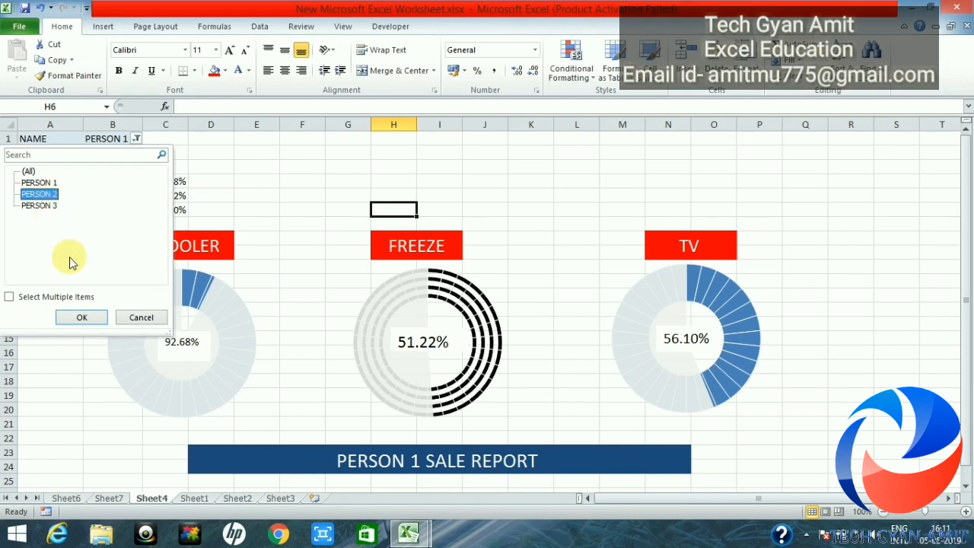
pyautogui.click(81, 317)
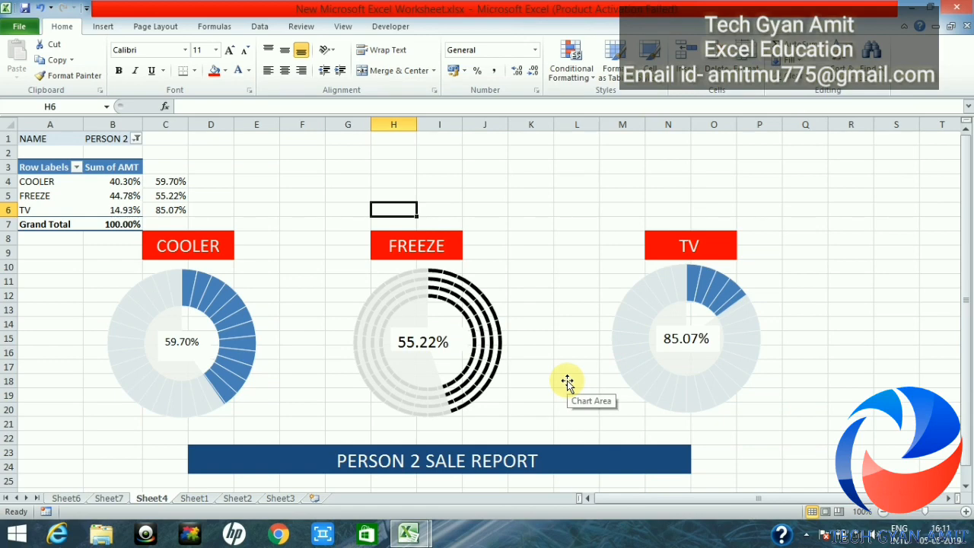
# Hide the gridlines on Sheet4.
pyautogui.click(344, 27)
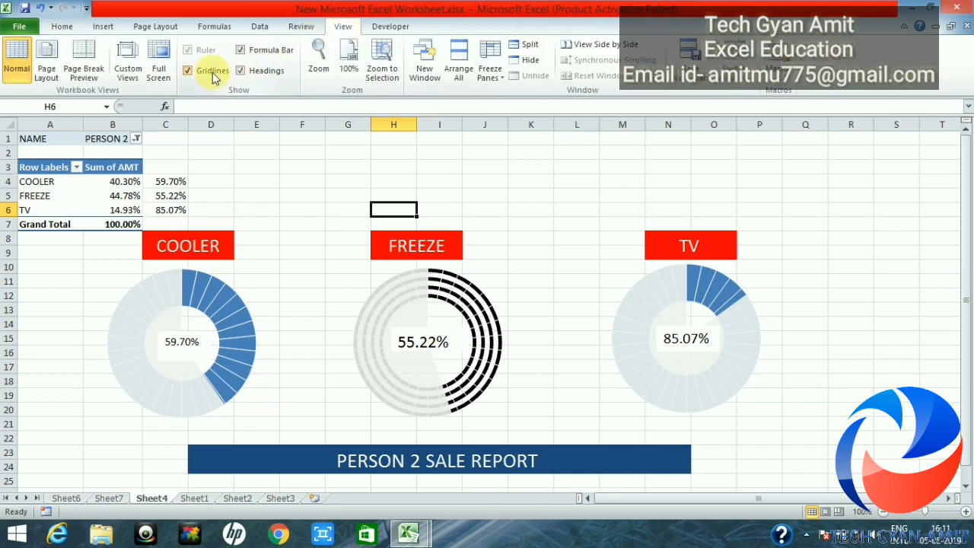
pyautogui.click(188, 70)
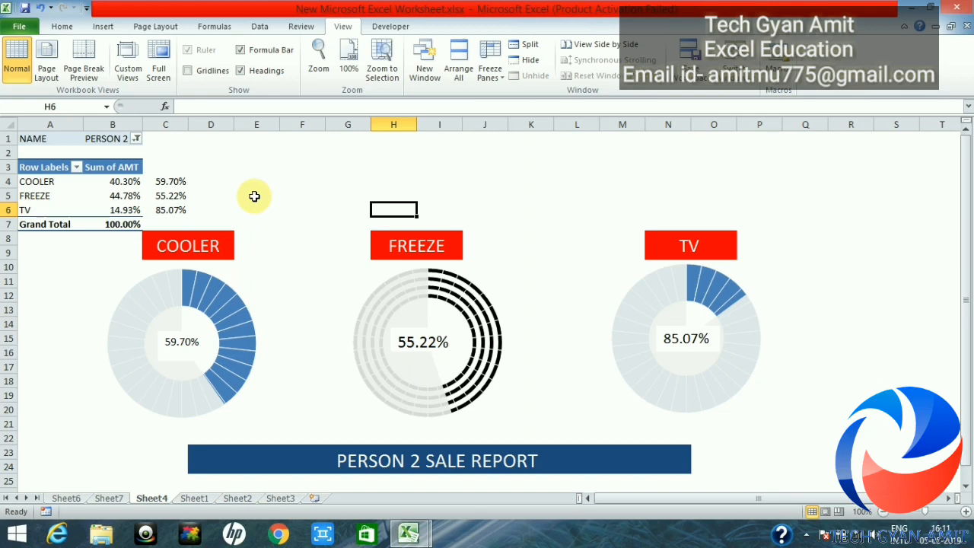
# Select the entire pivot table including its NAME filter, delete it, and undo the deletion.
pyautogui.click(86, 185)
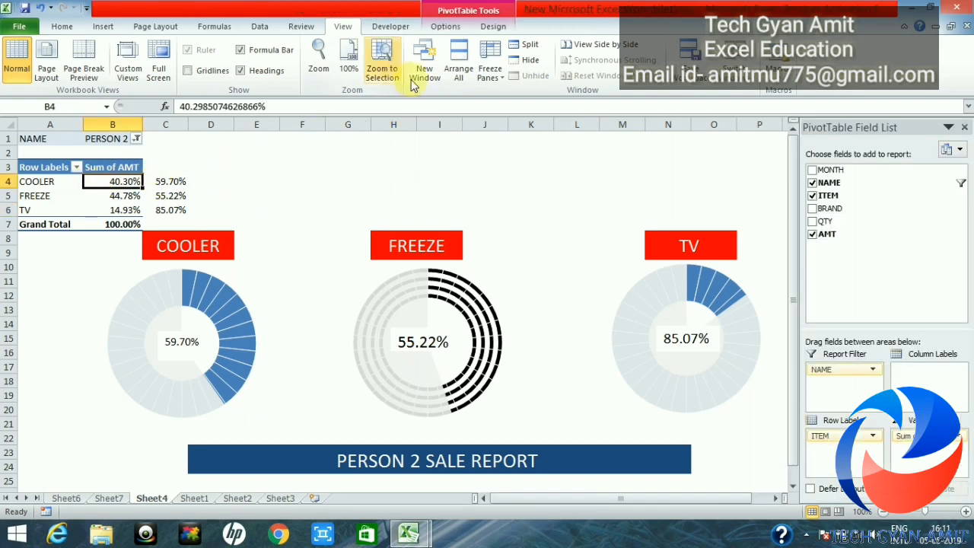
pyautogui.click(451, 29)
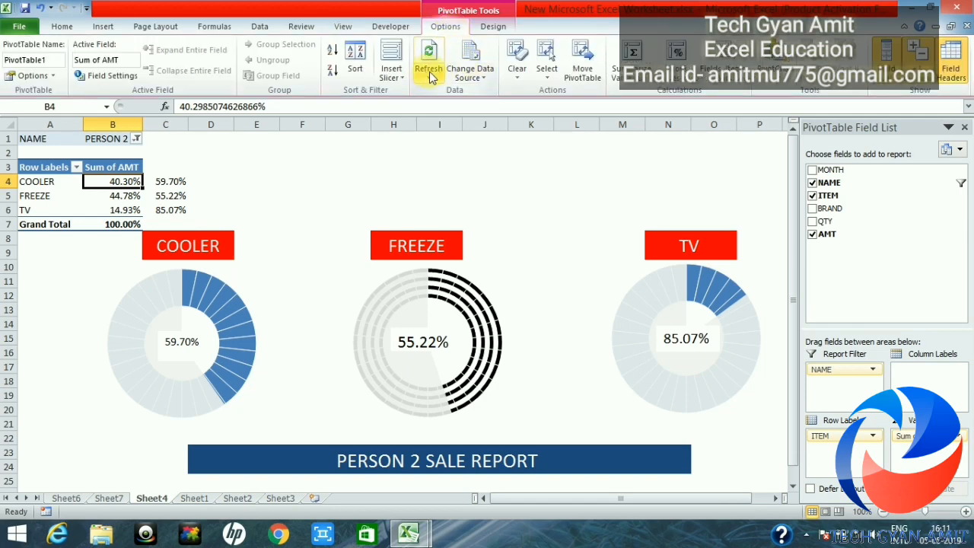
pyautogui.click(546, 77)
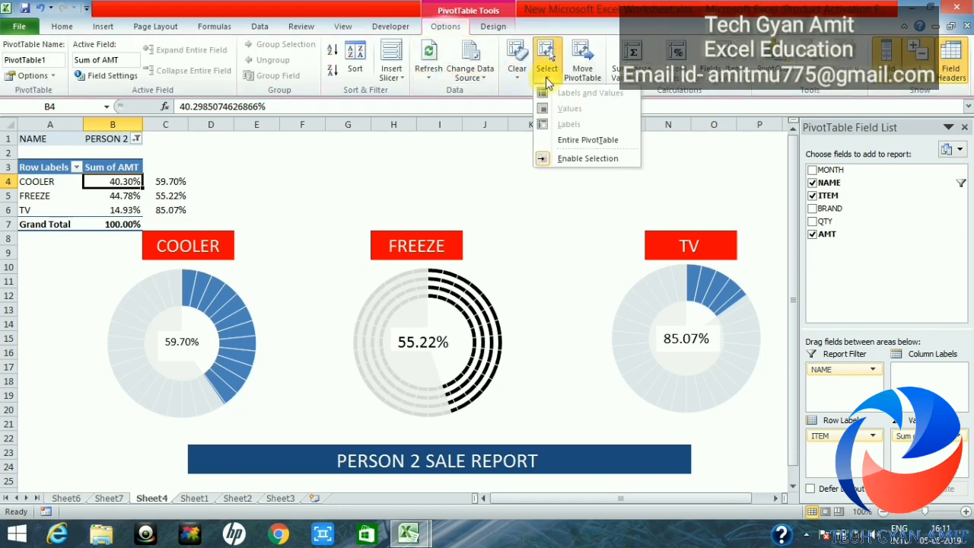
pyautogui.click(589, 140)
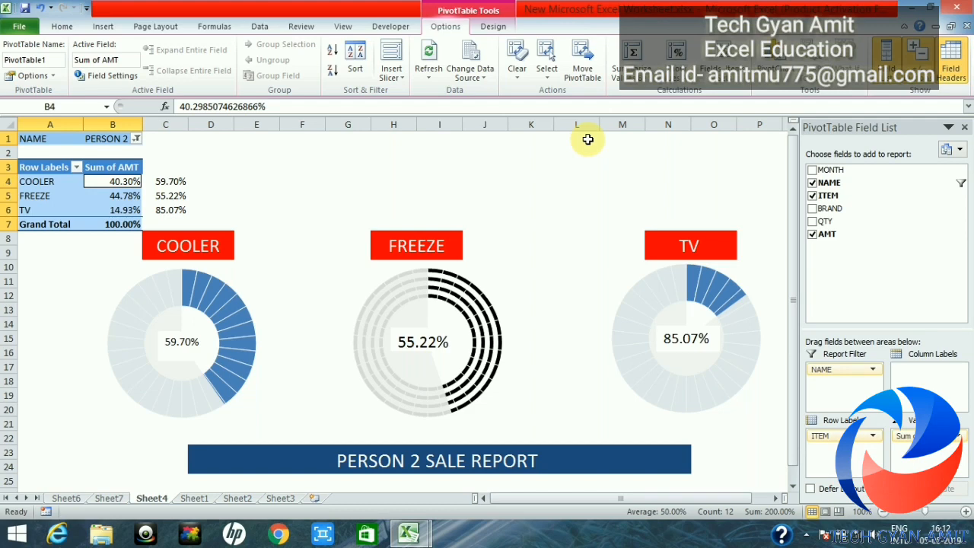
pyautogui.press('Delete')
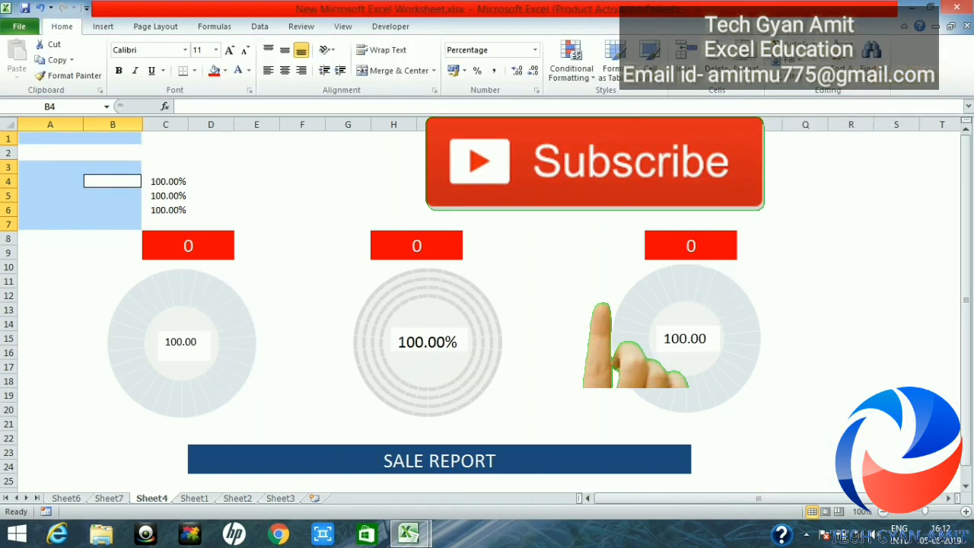
pyautogui.hotkey('ctrl', 'z')
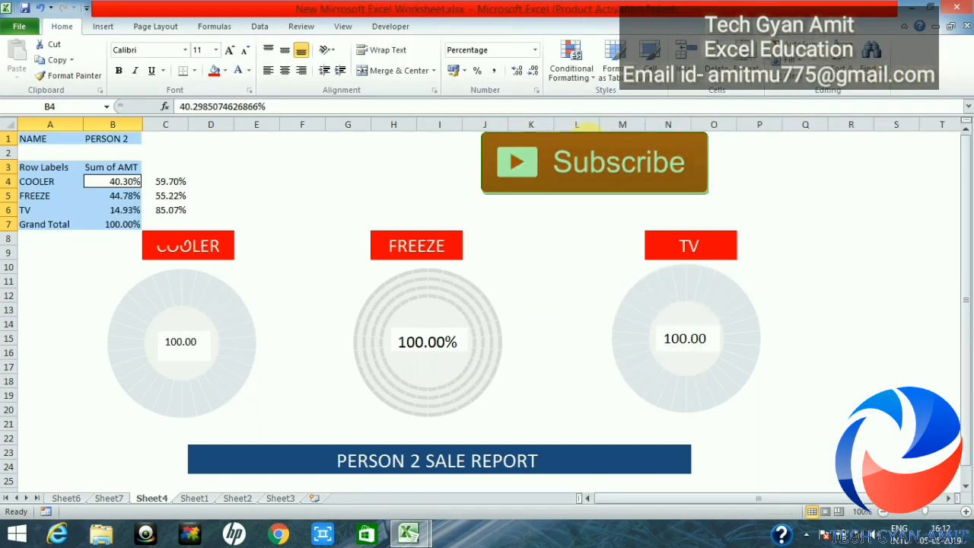